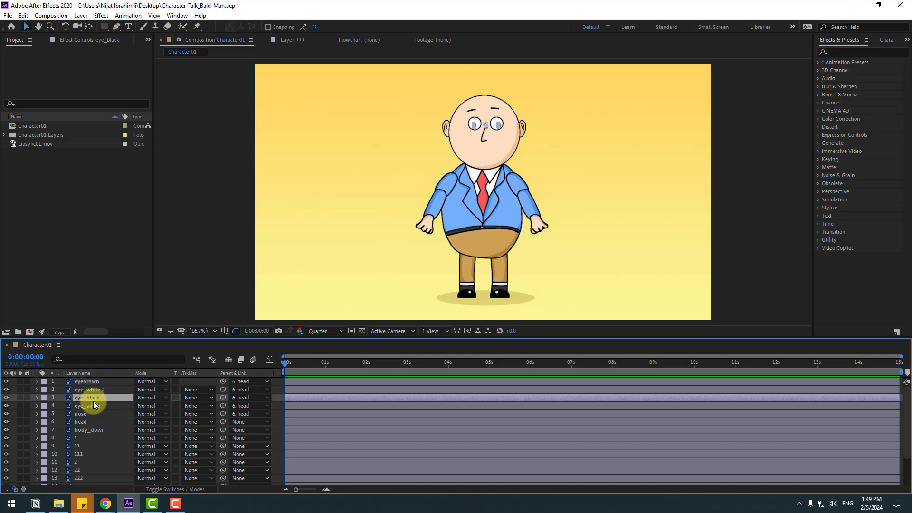
# - Set the eye_black layer's track matte to Alpha Matte "eye_white 2" and parent eye_white 2 to the eye_white layer
pyautogui.scroll(5, 453, 211)
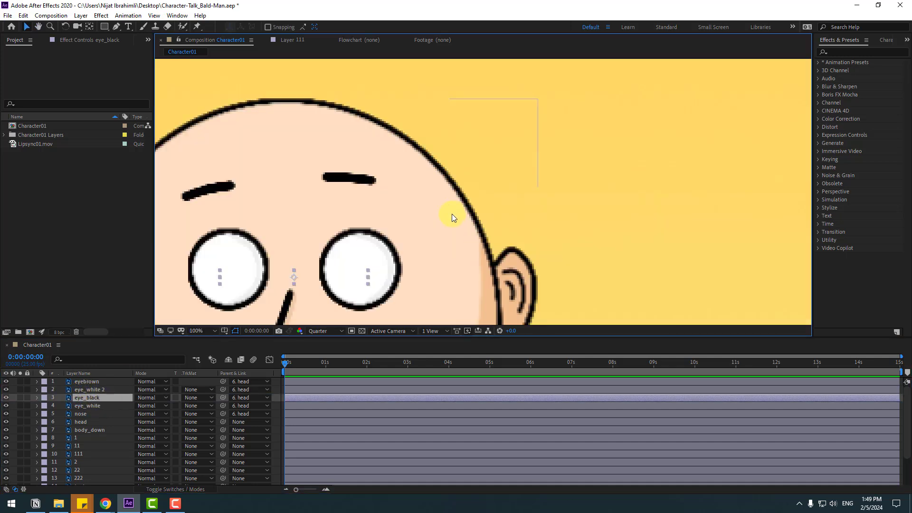
pyautogui.moveTo(279, 264); pyautogui.dragTo(442, 183)
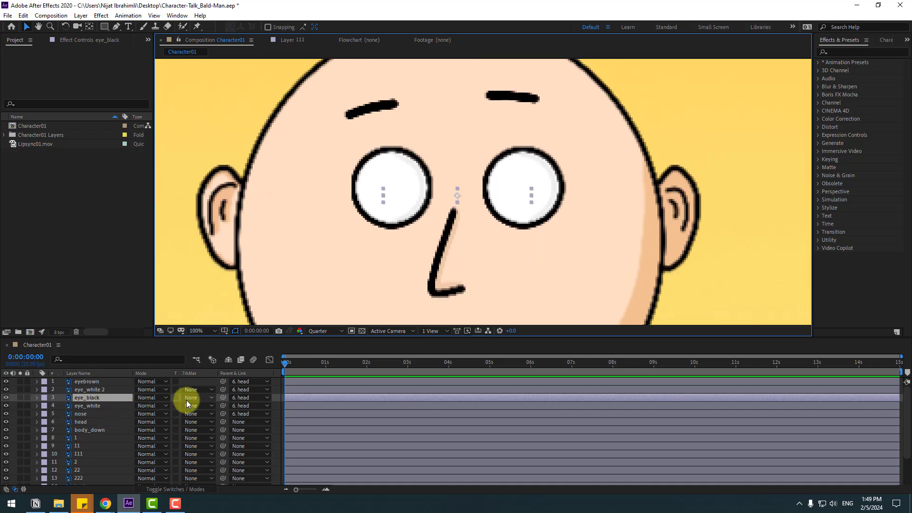
pyautogui.click(186, 489)
pyautogui.click(187, 488)
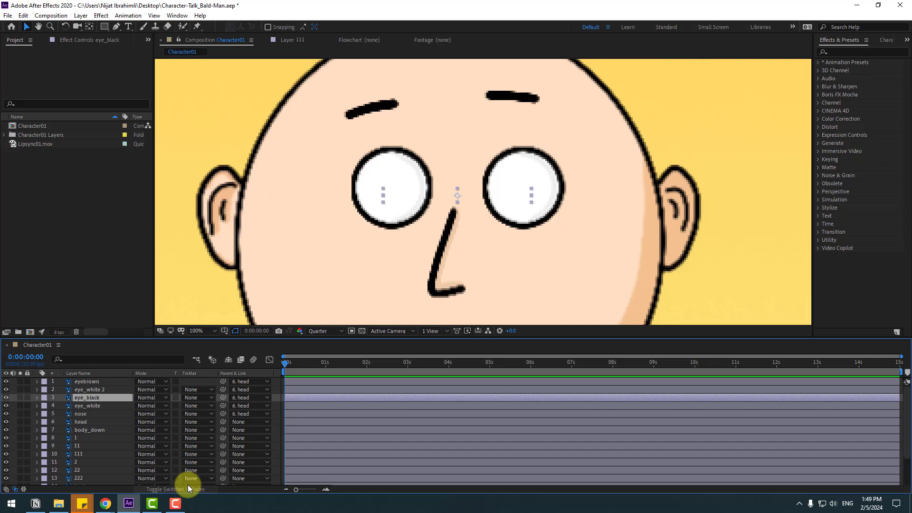
pyautogui.click(199, 398)
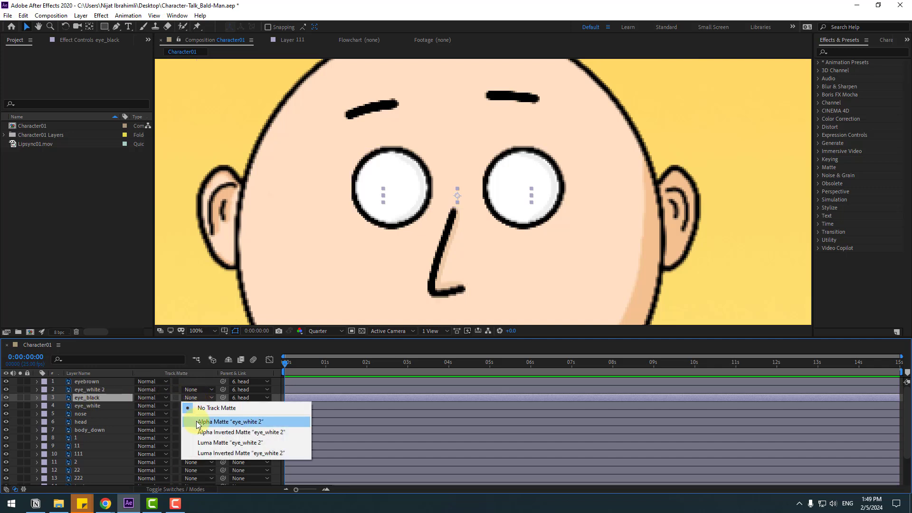
pyautogui.click(251, 422)
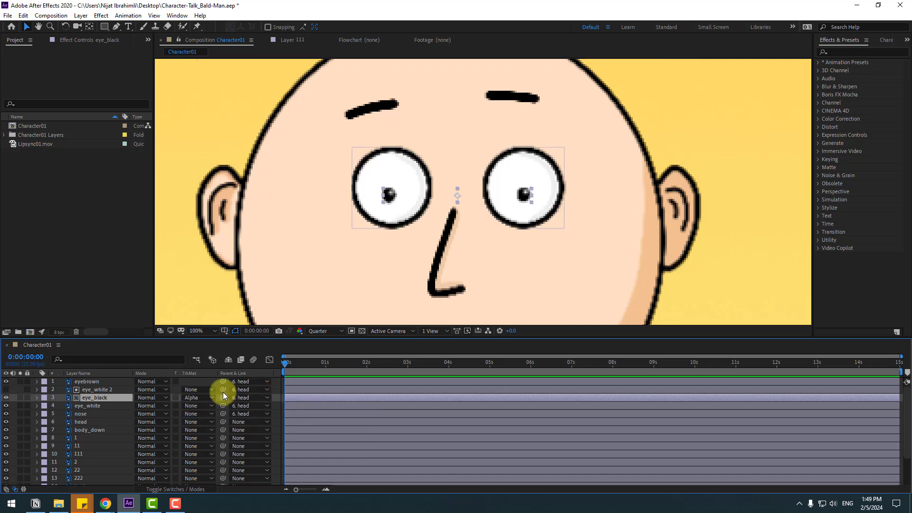
pyautogui.click(106, 390)
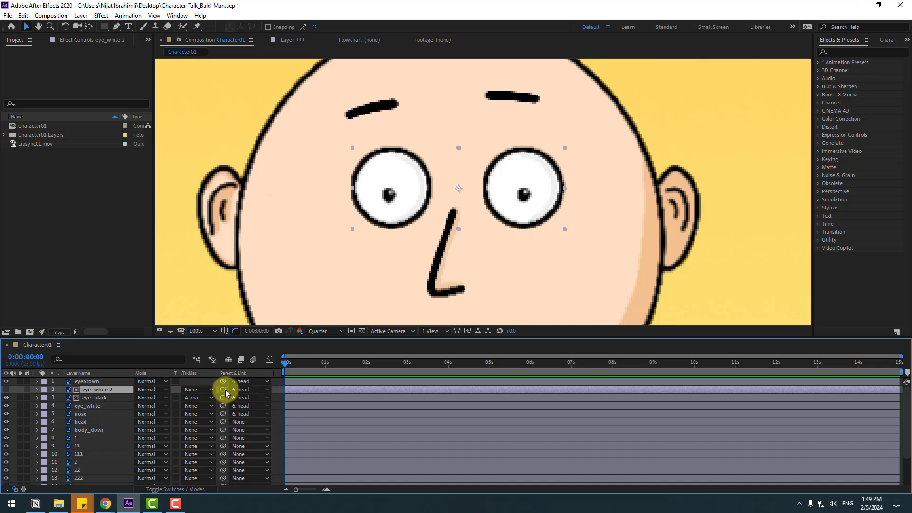
pyautogui.moveTo(223, 390); pyautogui.dragTo(93, 405)
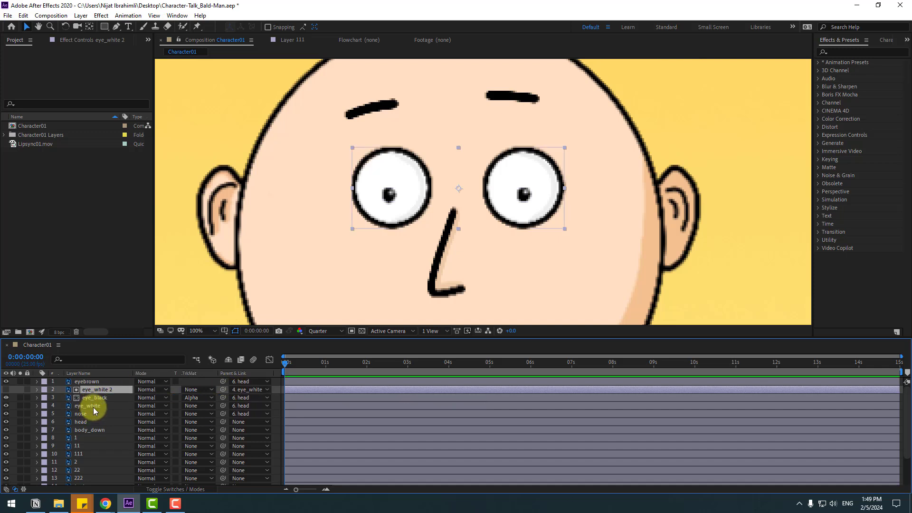
# - Test the eye rig by unlinking and changing the scale of eye_white and shifting the eye_black pupils sideways
pyautogui.click(93, 406)
pyautogui.press('s')
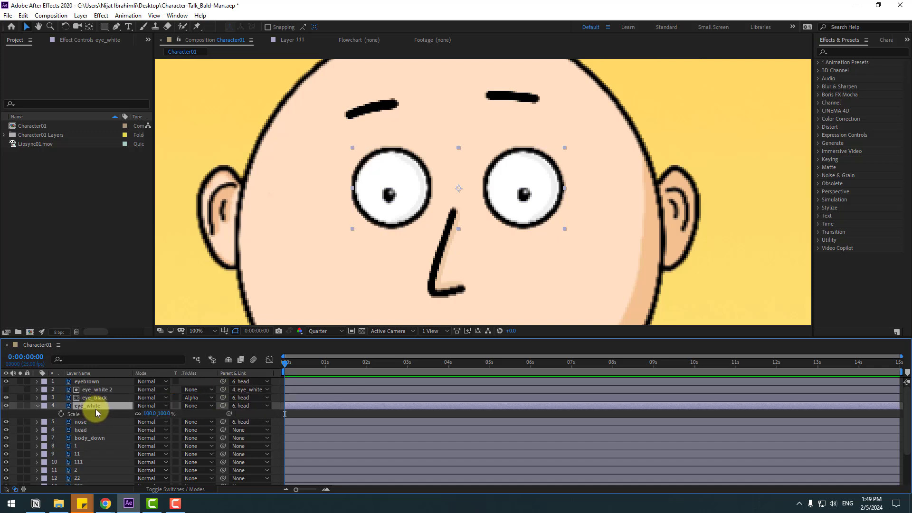
pyautogui.click(138, 414)
pyautogui.moveTo(161, 414)
pyautogui.mouseDown()
pyautogui.moveTo(126, 417)
pyautogui.moveTo(142, 414)
pyautogui.mouseUp()
pyautogui.click(91, 398)
pyautogui.moveTo(387, 193); pyautogui.dragTo(423, 190)
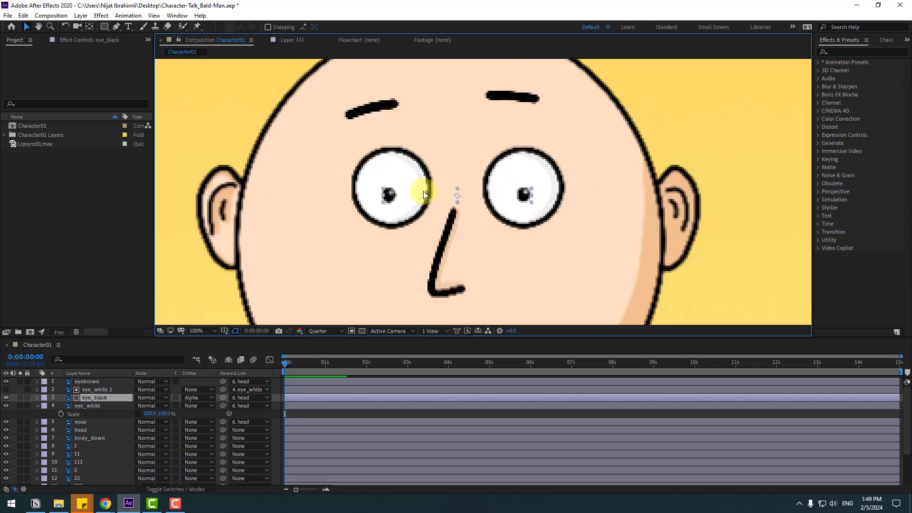
# - Collapse the eye_white properties, enlarge the timeline to show all layers, and parent the head layer to body_up
pyautogui.click(38, 406)
pyautogui.moveTo(150, 337); pyautogui.dragTo(142, 263)
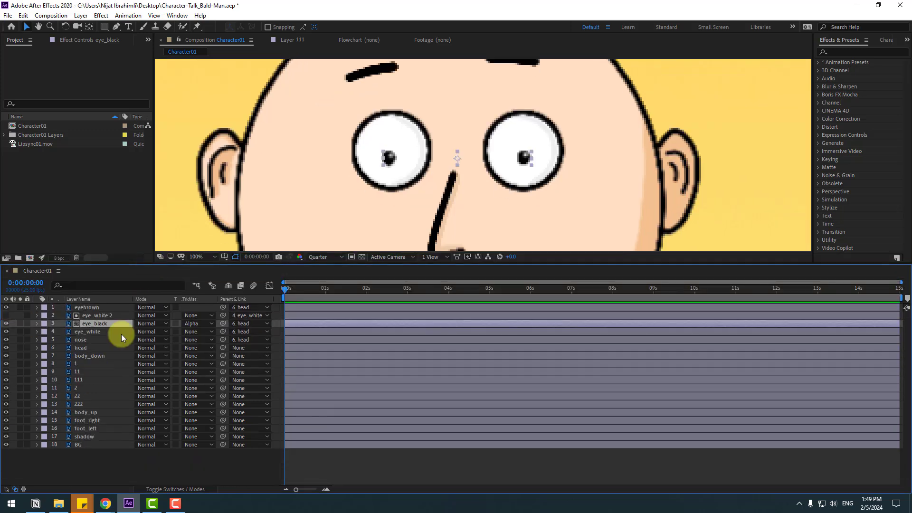
pyautogui.click(83, 348)
pyautogui.moveTo(223, 348); pyautogui.dragTo(95, 411)
# - Move the body_up layer's anchor point to the bottom centre of the jacket and parent body_up to body_down
pyautogui.scroll(-5, 332, 193)
pyautogui.scroll(1, 324, 186)
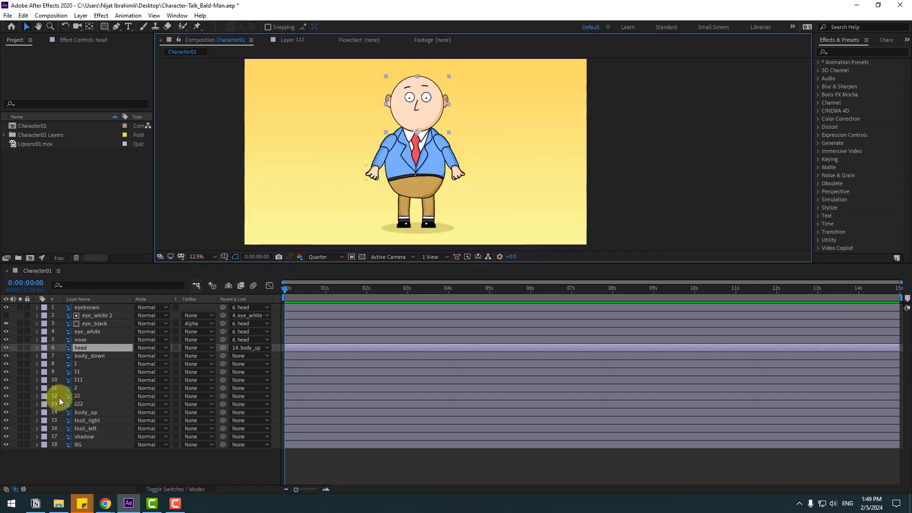
pyautogui.click(78, 412)
pyautogui.click(20, 412)
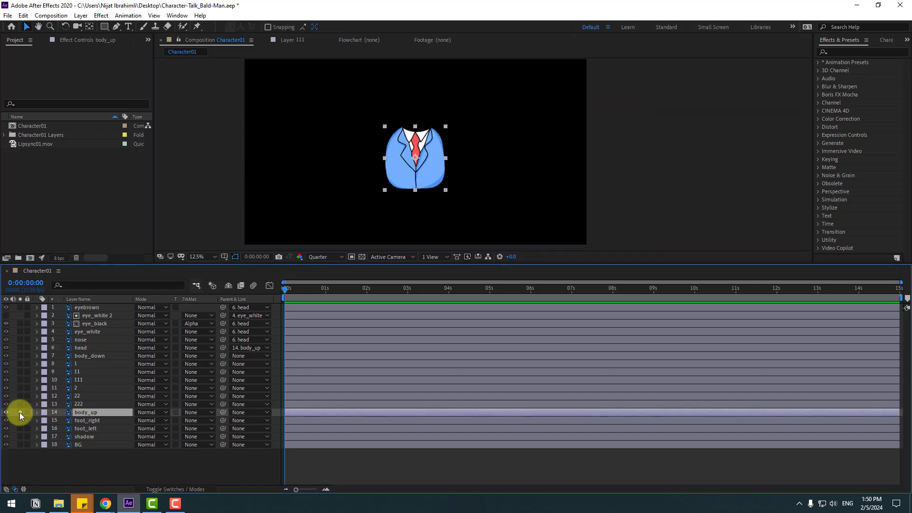
pyautogui.scroll(4, 437, 165)
pyautogui.scroll(-2, 299, 196)
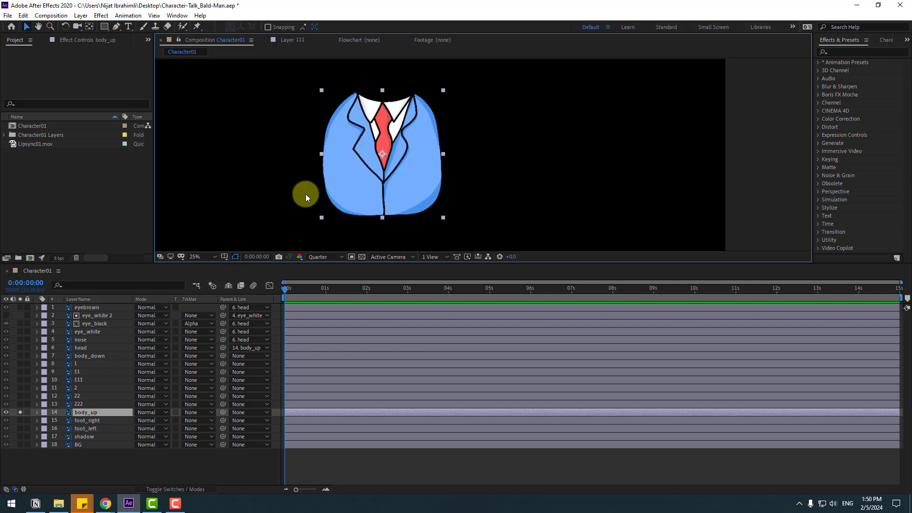
pyautogui.click(90, 26)
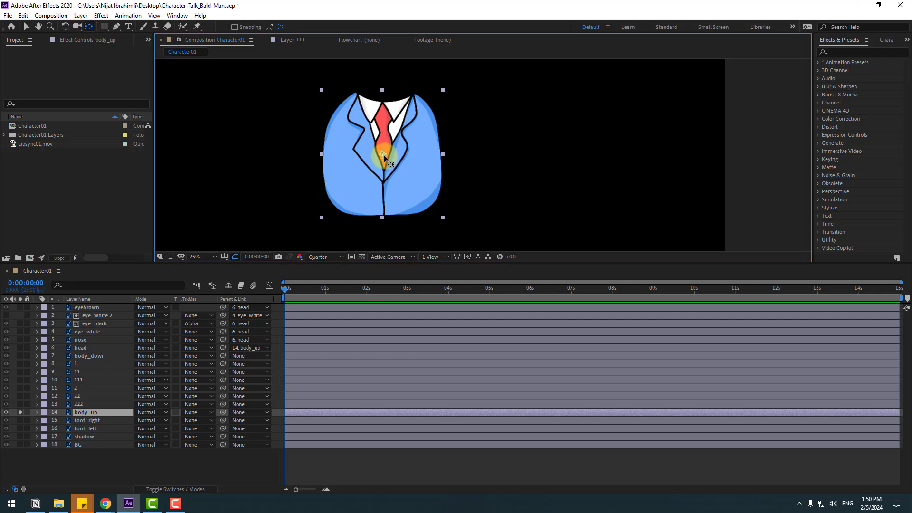
pyautogui.moveTo(384, 155); pyautogui.dragTo(392, 212)
pyautogui.click(26, 26)
pyautogui.click(44, 364)
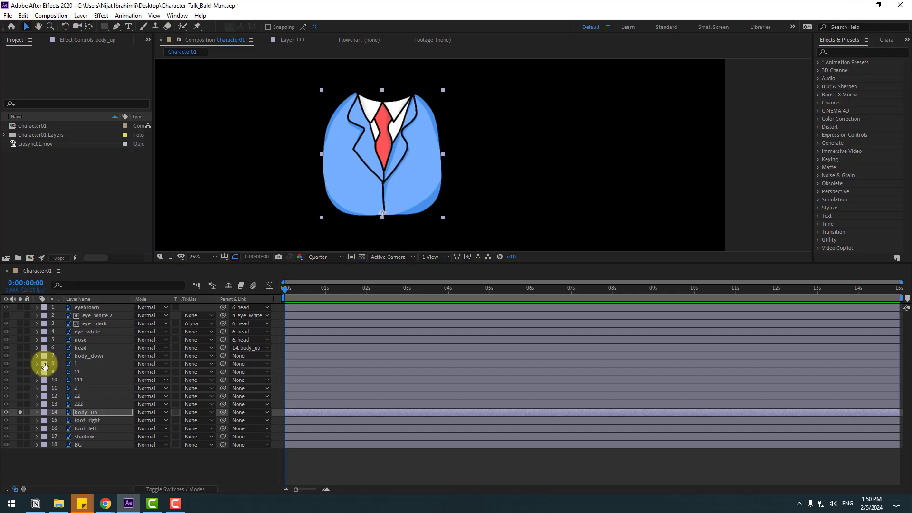
pyautogui.click(20, 412)
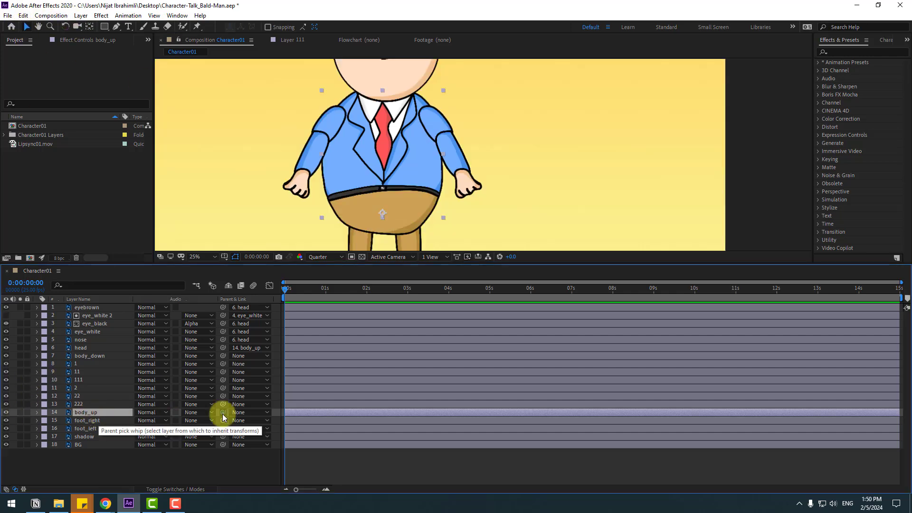
pyautogui.moveTo(223, 412); pyautogui.dragTo(92, 357)
# - Solo the body_down layer, move its anchor point slightly lower in the trousers shape, and unsolo it
pyautogui.click(92, 357)
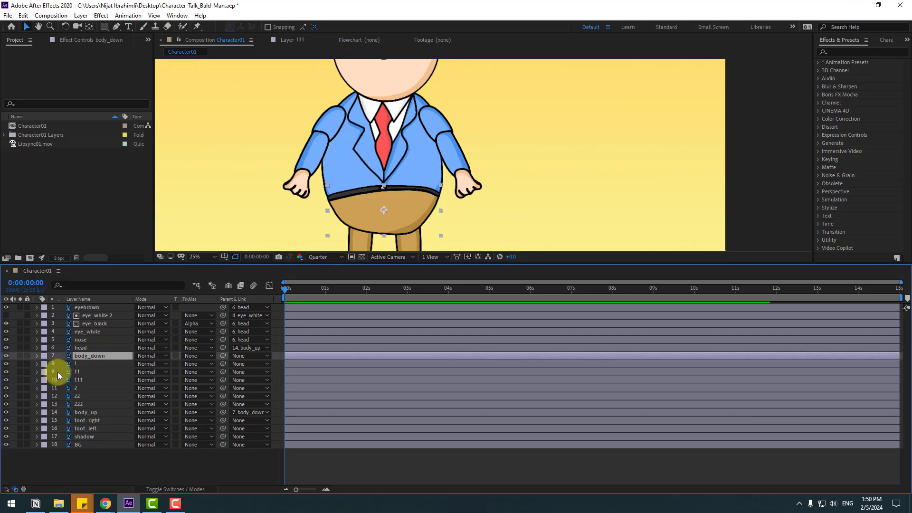
pyautogui.click(20, 356)
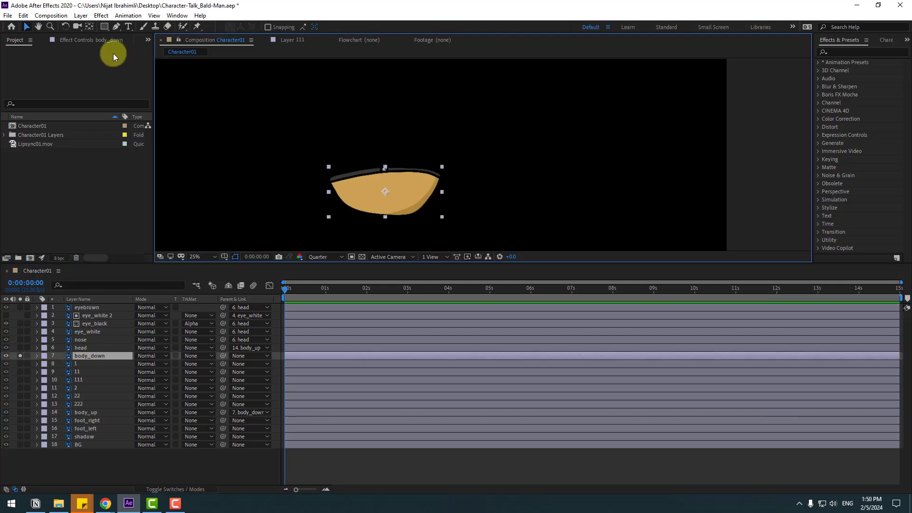
pyautogui.click(89, 26)
pyautogui.moveTo(386, 192); pyautogui.dragTo(386, 199)
pyautogui.click(27, 26)
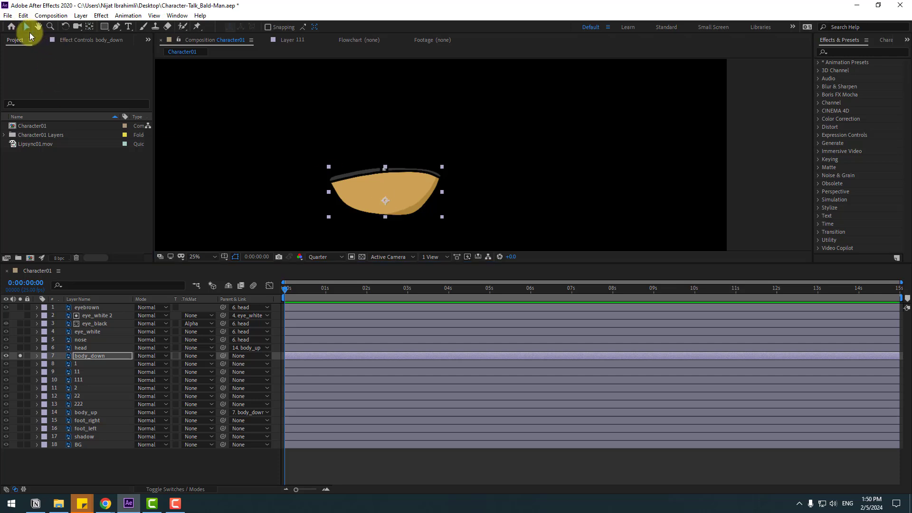
pyautogui.click(21, 356)
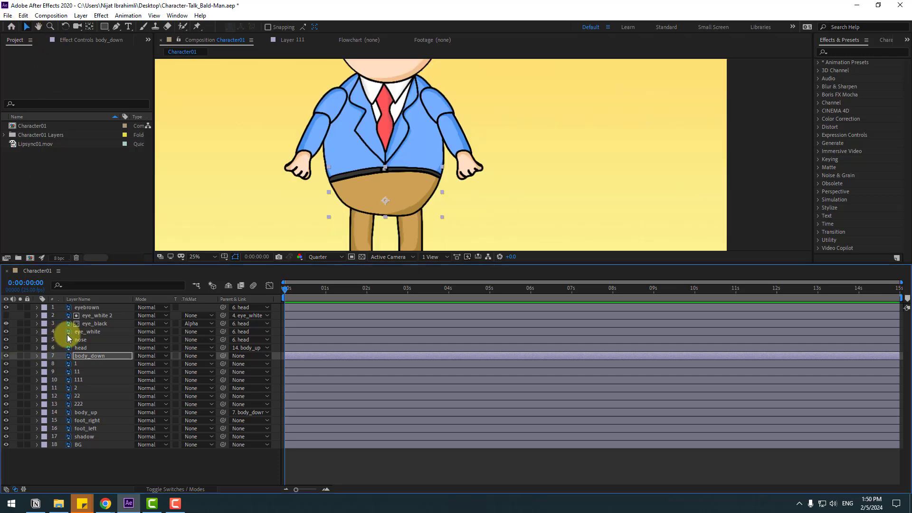
# - Lock the foot_right, foot_left, shadow and BG layers
pyautogui.scroll(-1, 330, 230)
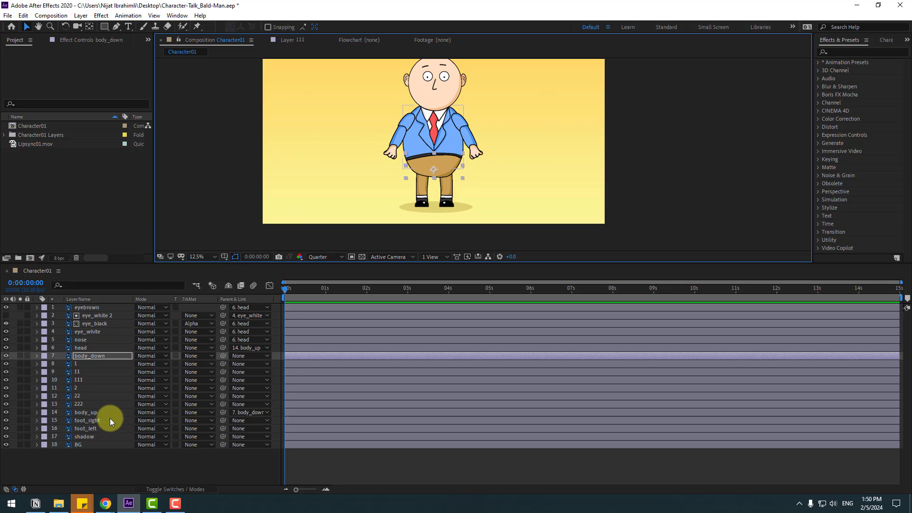
pyautogui.click(98, 422)
pyautogui.keyDown('ctrl'); pyautogui.click(96, 429); pyautogui.keyUp('ctrl')
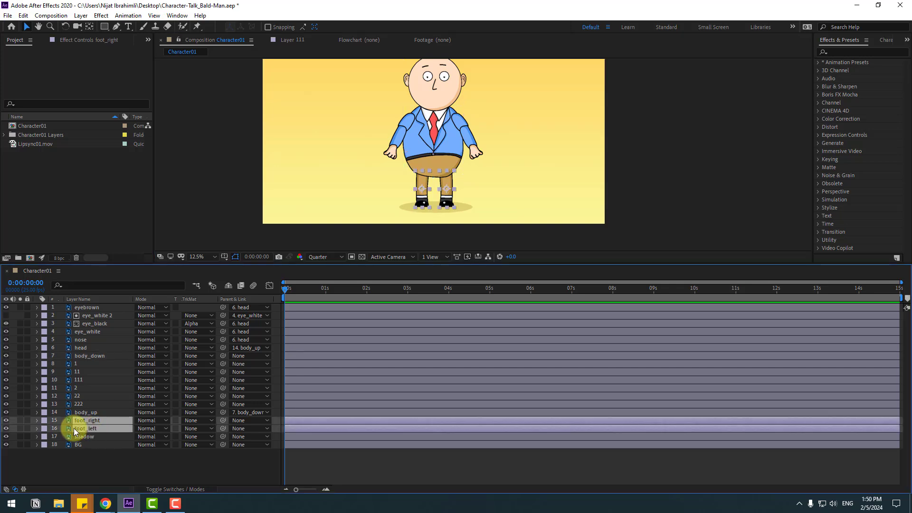
pyautogui.click(27, 420)
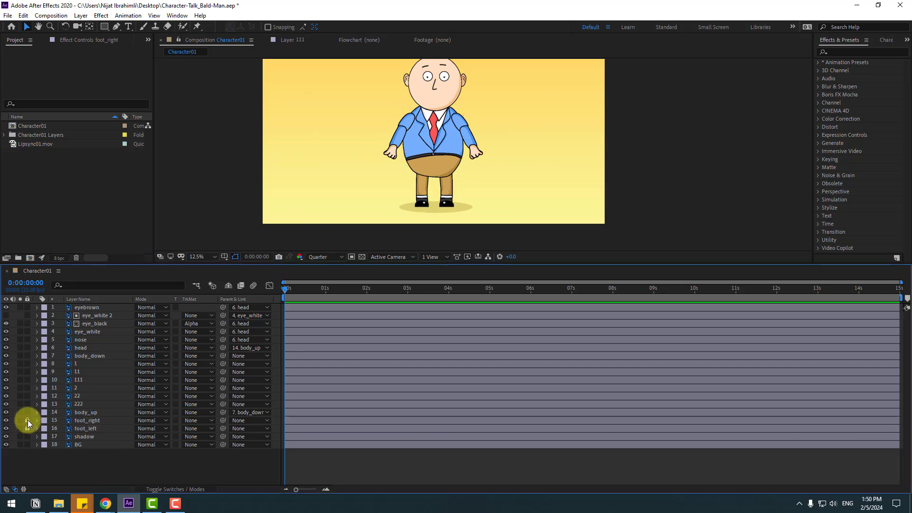
pyautogui.click(28, 436)
pyautogui.click(27, 445)
# - Solo the arm layers 1, 11 and 111 and display them against the transparency grid
pyautogui.click(79, 364)
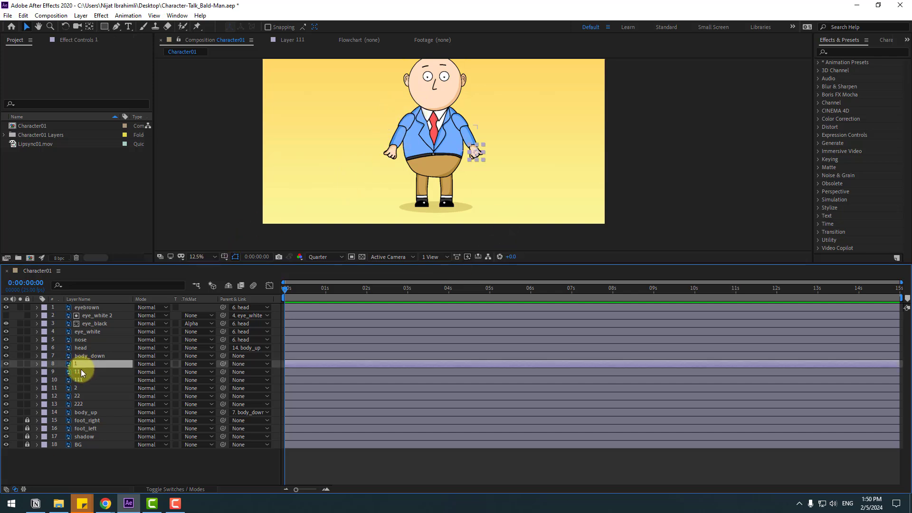
pyautogui.keyDown('ctrl'); pyautogui.click(81, 370); pyautogui.keyUp('ctrl')
pyautogui.keyDown('ctrl'); pyautogui.click(80, 380); pyautogui.keyUp('ctrl')
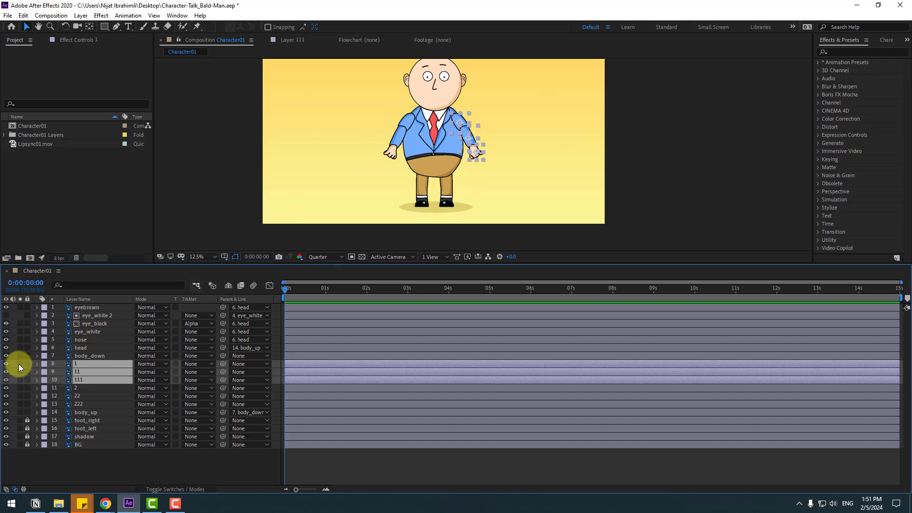
pyautogui.moveTo(20, 364); pyautogui.dragTo(20, 380)
pyautogui.press('.')
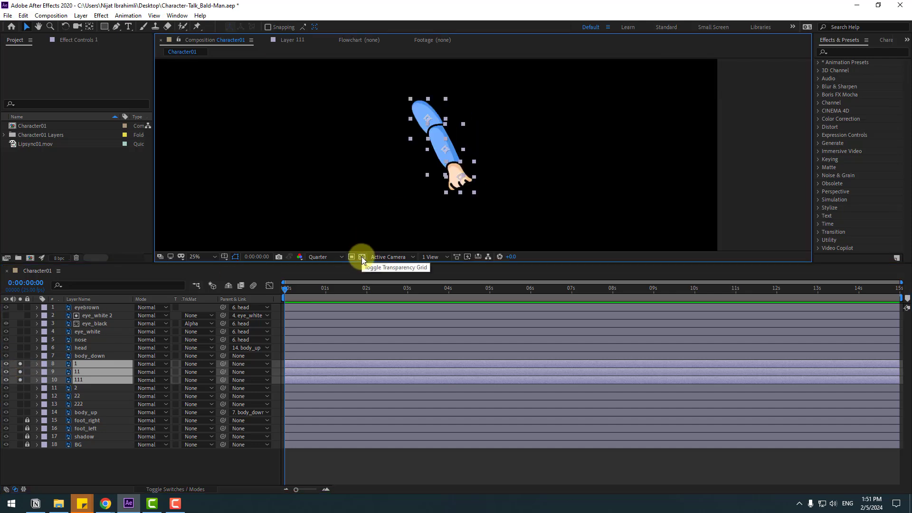
pyautogui.click(361, 257)
pyautogui.click(358, 186)
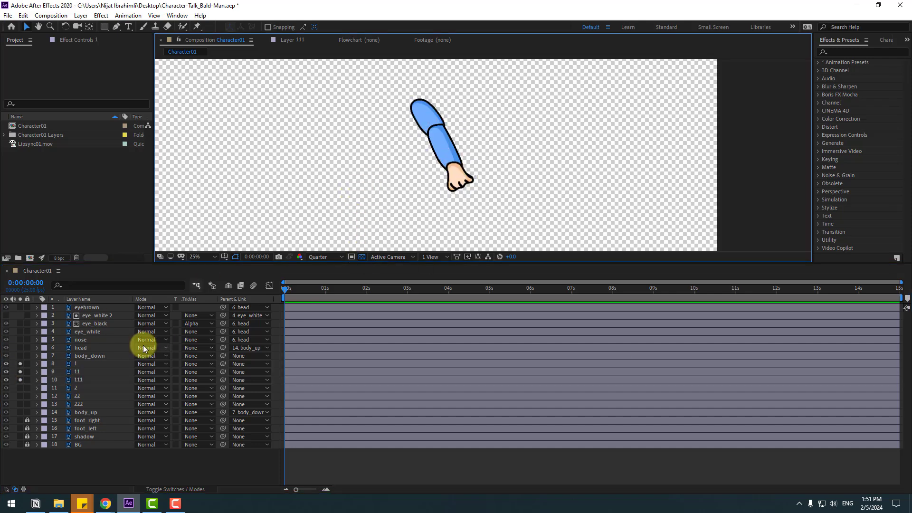
# - Chain the arm by parenting layer 1 to 11, layer 11 to 111, and layer 111 to body_up
pyautogui.click(77, 364)
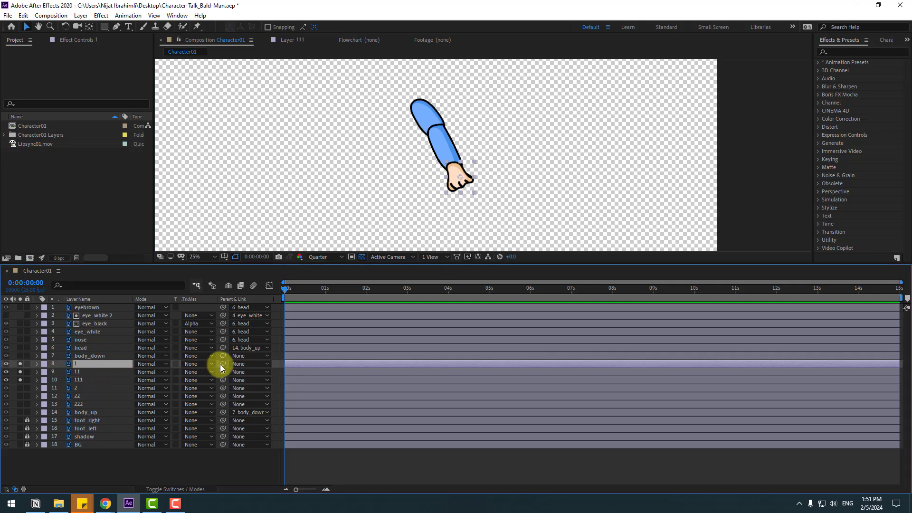
pyautogui.moveTo(220, 364); pyautogui.dragTo(75, 373)
pyautogui.click(79, 371)
pyautogui.moveTo(223, 372); pyautogui.dragTo(80, 381)
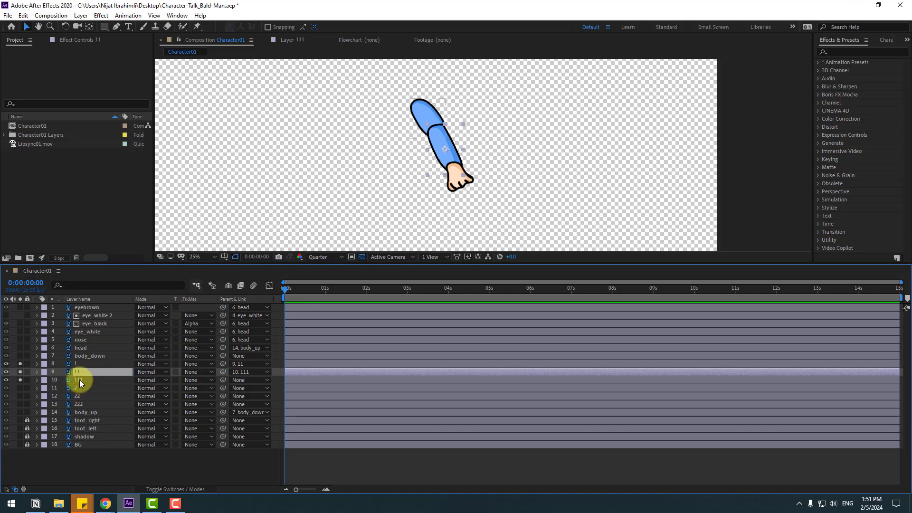
pyautogui.click(79, 379)
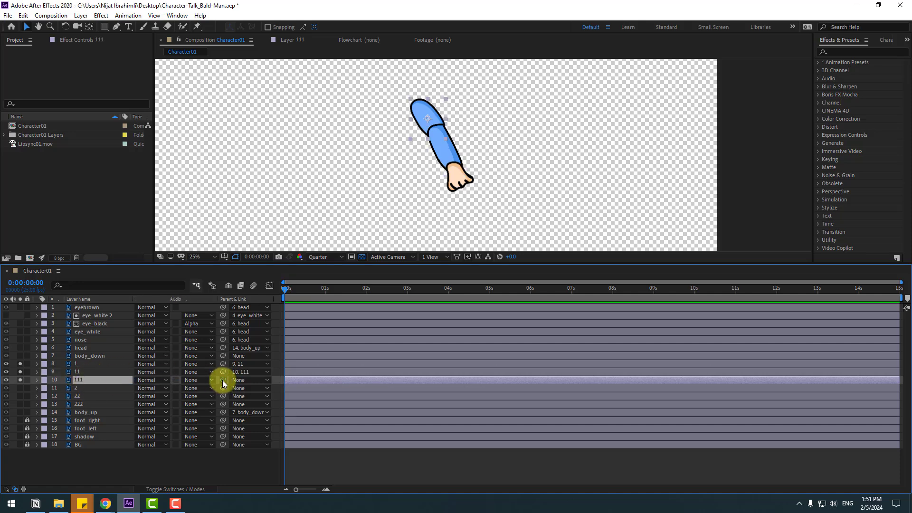
pyautogui.moveTo(224, 382); pyautogui.dragTo(84, 417)
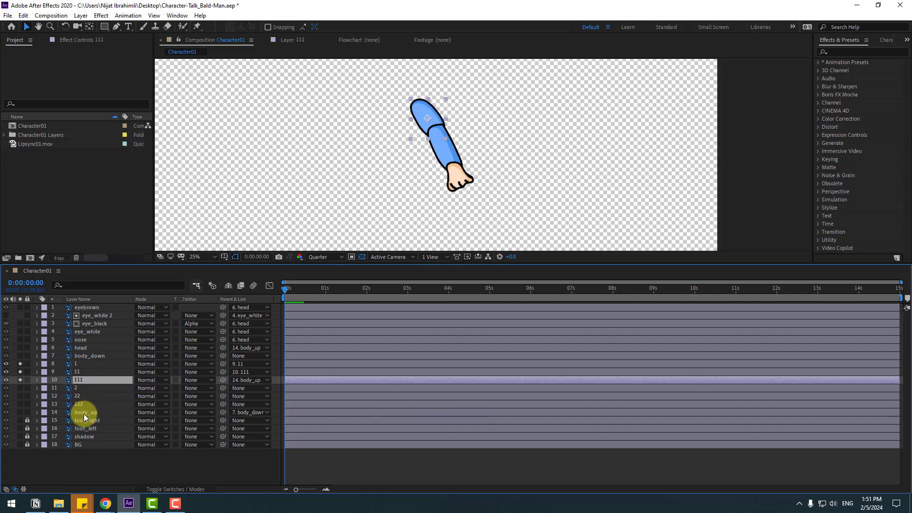
# - Move the anchor point of the hand layer 1 to the wrist where it meets the sleeve
pyautogui.scroll(2, 385, 194)
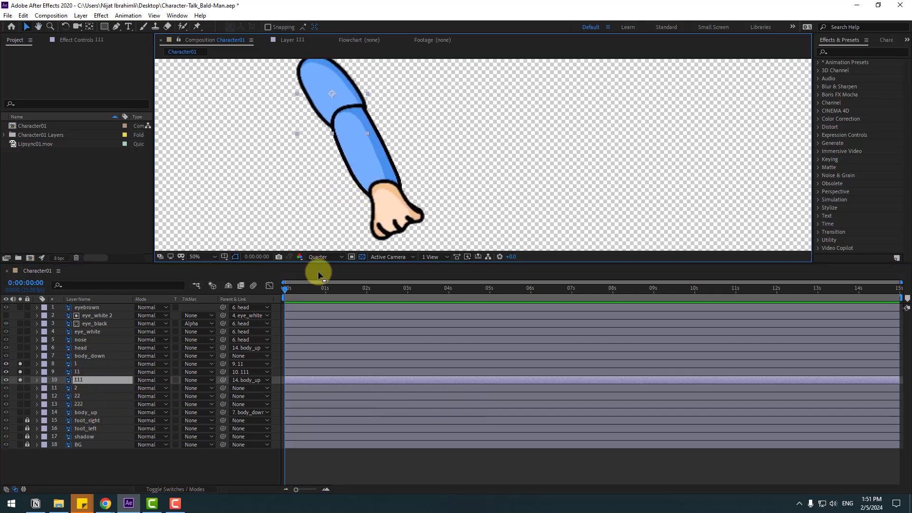
pyautogui.click(74, 364)
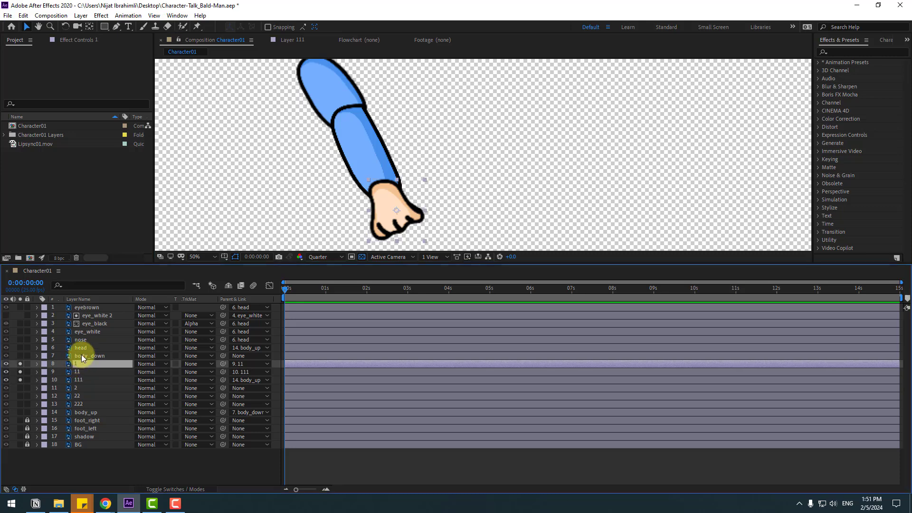
pyautogui.click(90, 28)
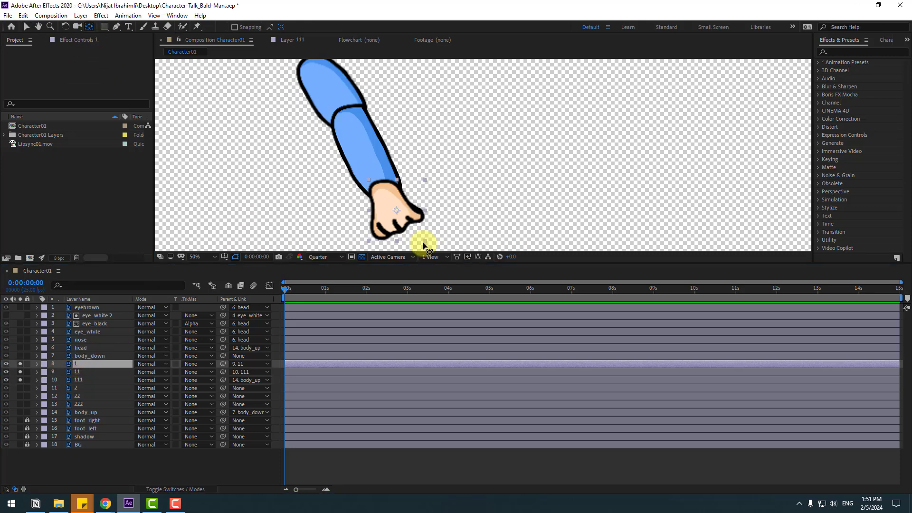
pyautogui.moveTo(391, 203); pyautogui.dragTo(379, 187)
# - Move the anchor point of forearm layer 11 to the elbow and that of upper-arm layer 111 to the shoulder
pyautogui.click(76, 372)
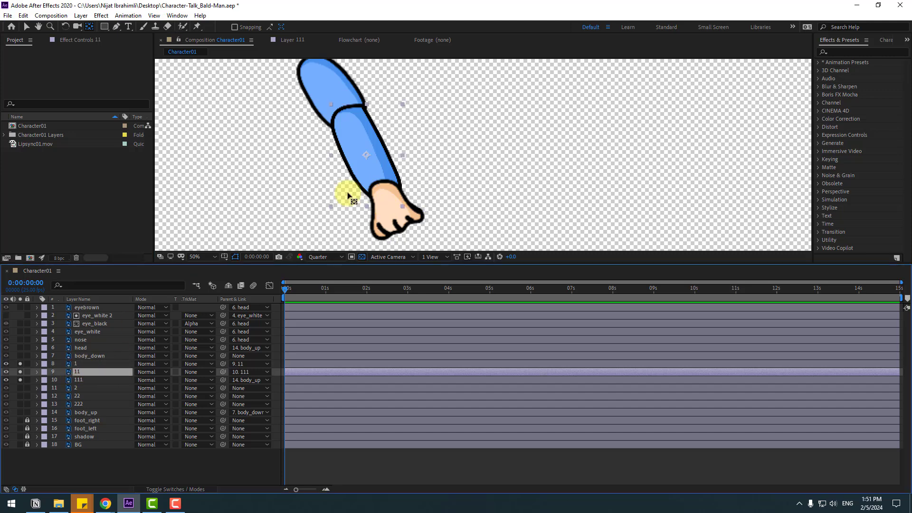
pyautogui.moveTo(368, 156); pyautogui.dragTo(347, 114)
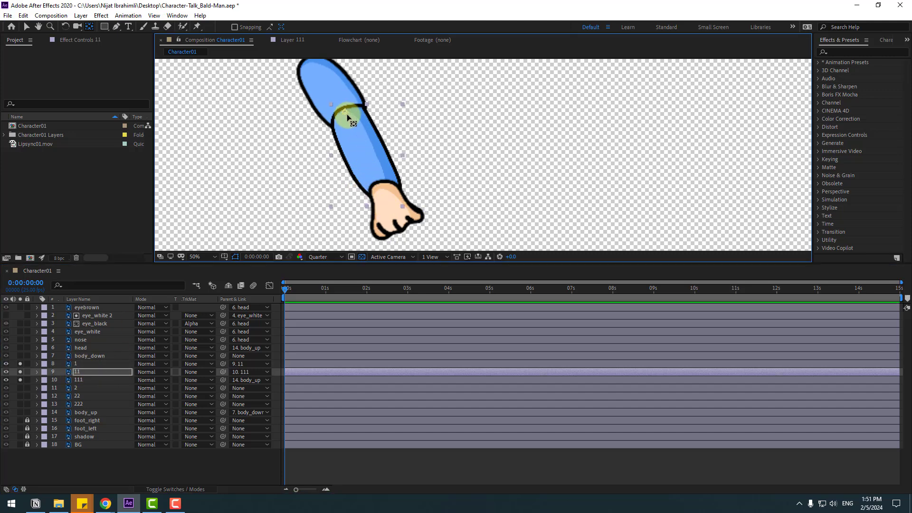
pyautogui.click(78, 380)
pyautogui.moveTo(327, 106); pyautogui.dragTo(339, 137)
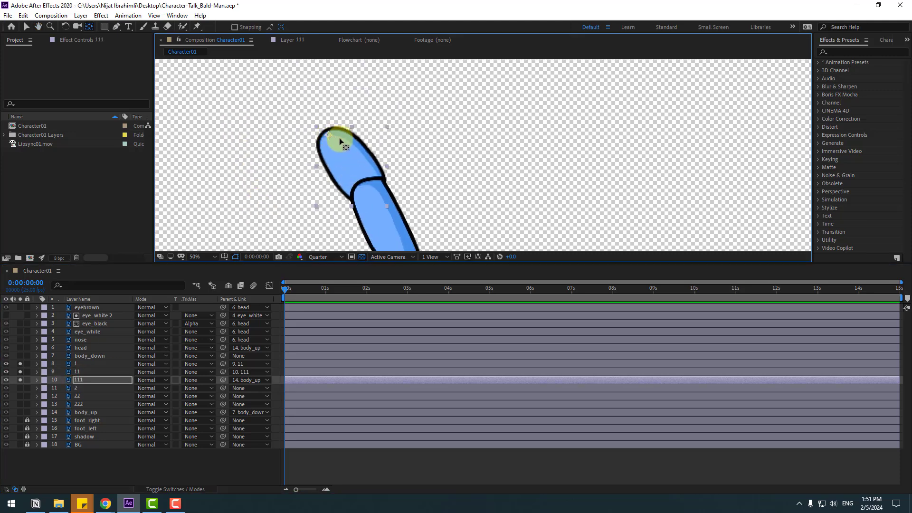
pyautogui.click(26, 28)
pyautogui.scroll(-2, 375, 164)
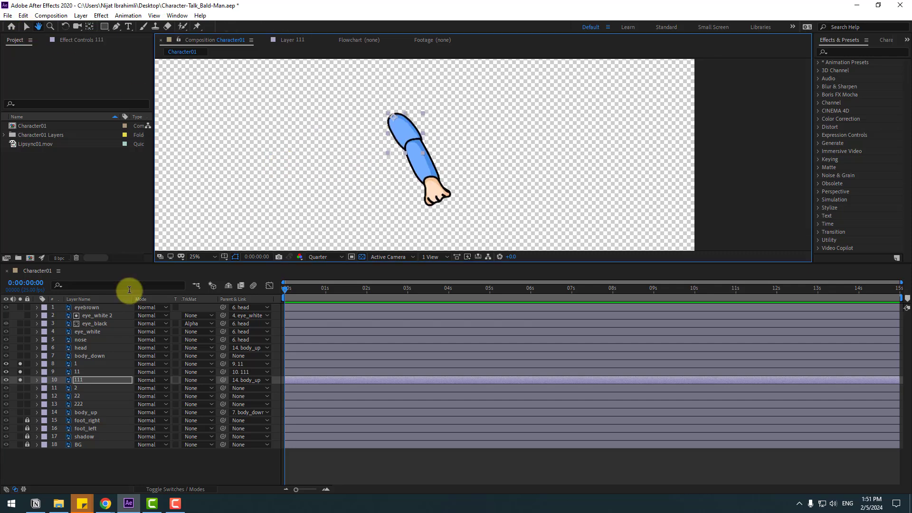
# - Reveal the Rotation property of arm layers 1, 11 and 111
pyautogui.click(76, 363)
pyautogui.keyDown('ctrl'); pyautogui.click(79, 372); pyautogui.keyUp('ctrl')
pyautogui.keyDown('ctrl'); pyautogui.click(78, 380); pyautogui.keyUp('ctrl')
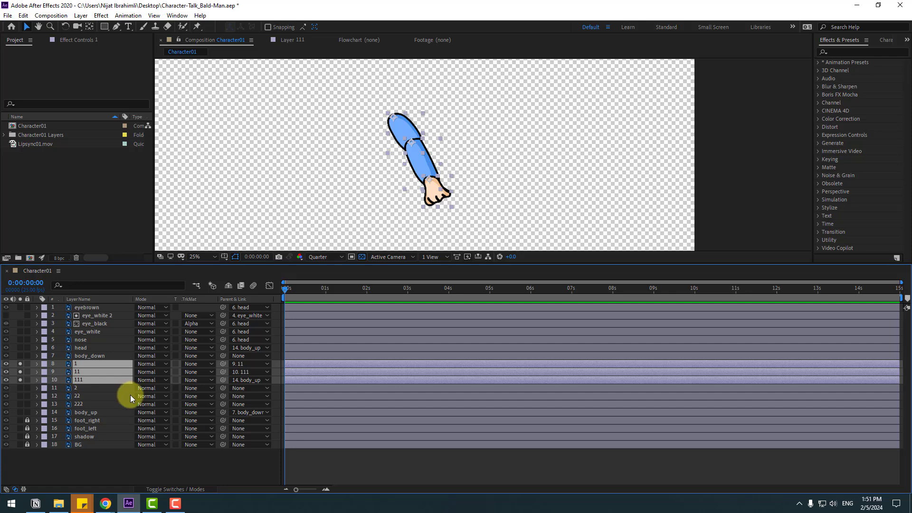
pyautogui.press('r')
pyautogui.moveTo(148, 373); pyautogui.dragTo(40, 373)
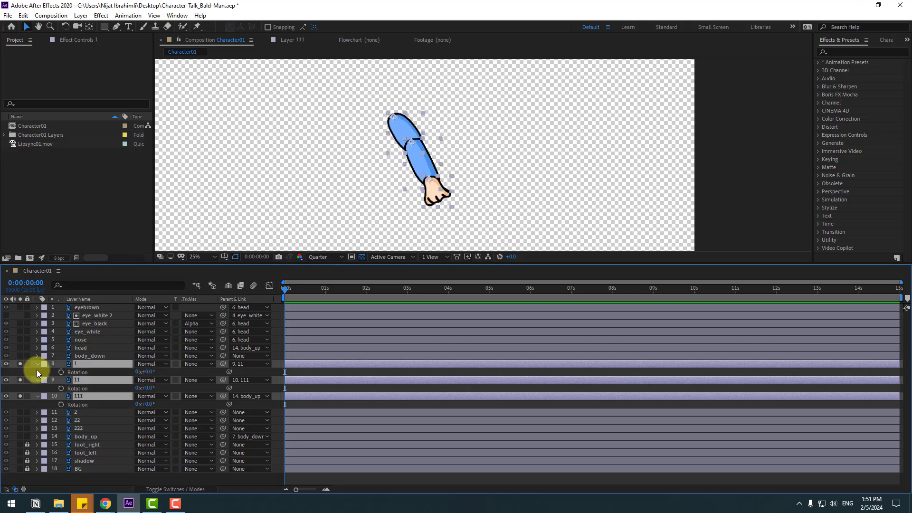
pyautogui.click(38, 369)
# - Add a null object directly above layer 1 and centre its anchor point
pyautogui.click(72, 364)
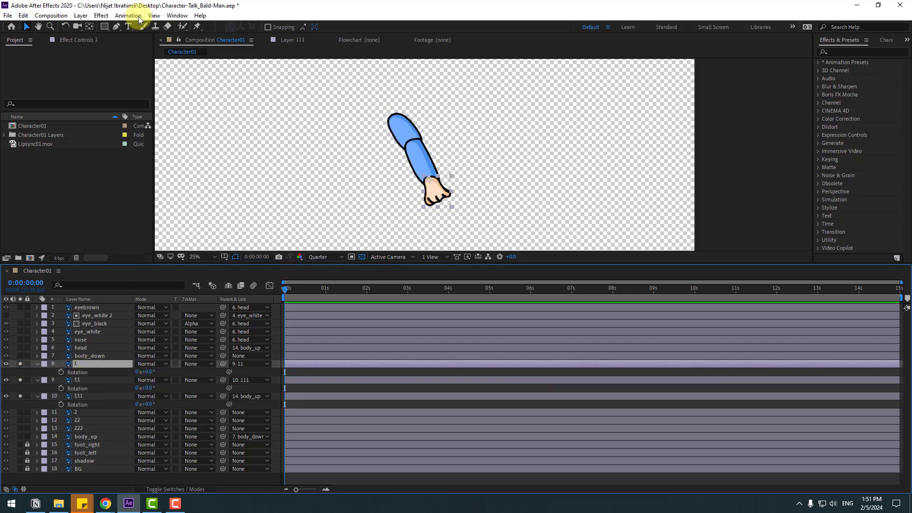
pyautogui.click(81, 15)
pyautogui.moveTo(176, 28)
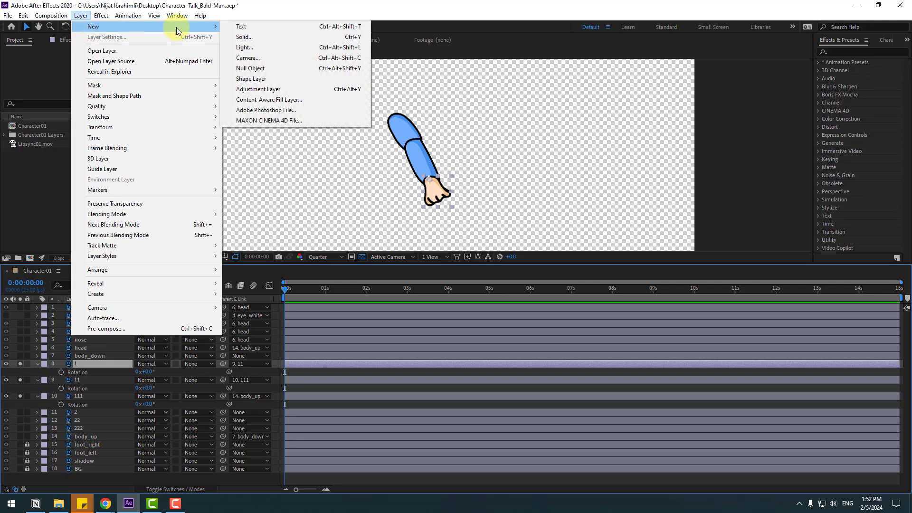
pyautogui.click(261, 73)
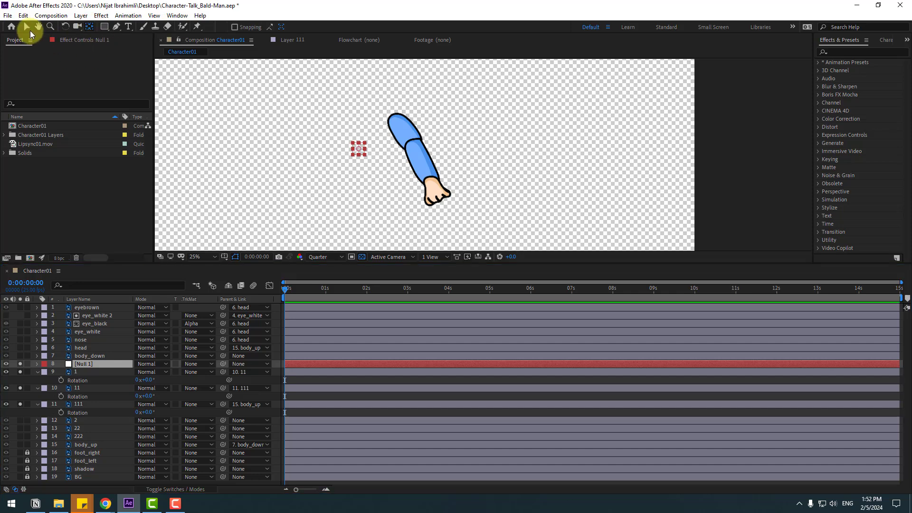
pyautogui.hotkey('ctrl', 'alt', 'Home')
# - Scale the null to 170% and place it over the shoulder of the soloed arm
pyautogui.press('s')
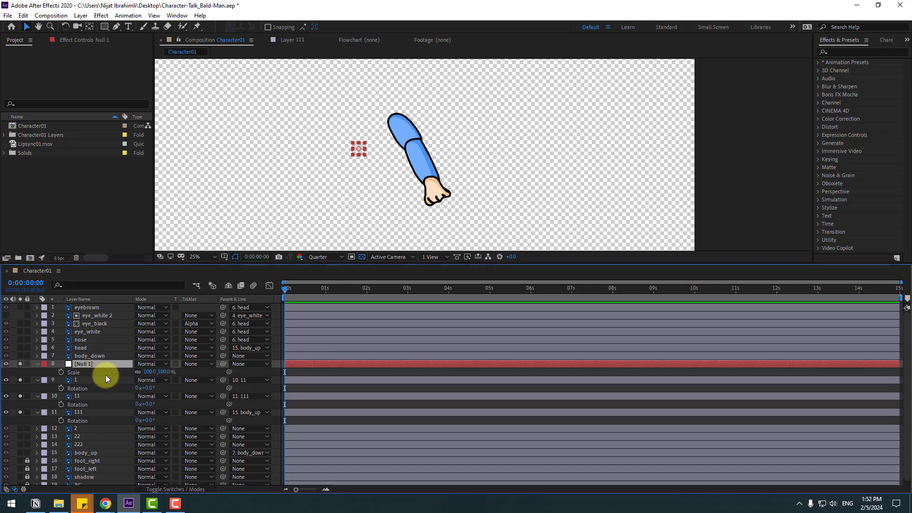
pyautogui.moveTo(147, 372); pyautogui.dragTo(186, 372)
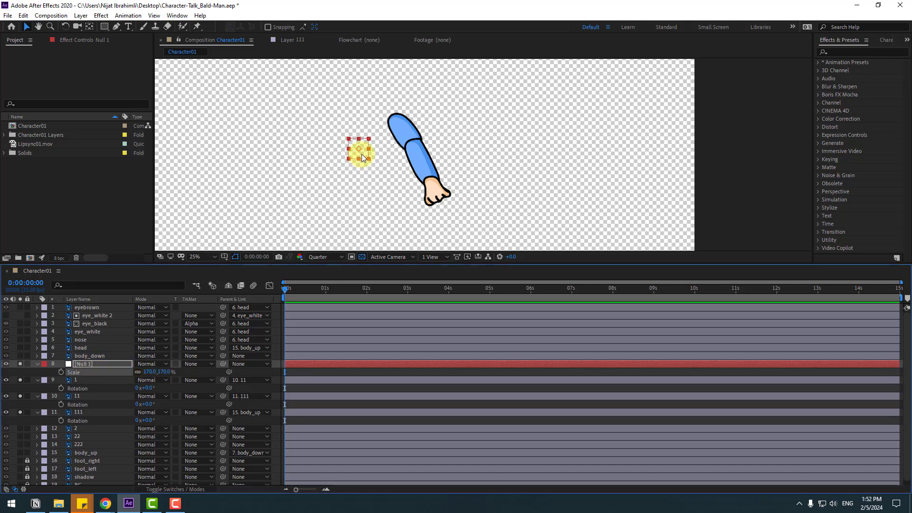
pyautogui.moveTo(361, 153); pyautogui.dragTo(399, 127)
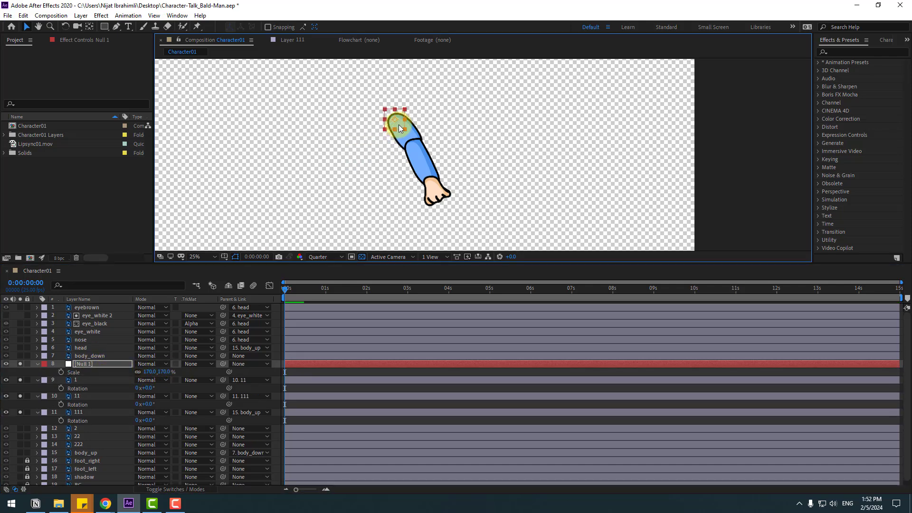
# - Rename the null as hand_right and reveal its Rotation property
pyautogui.click(82, 364)
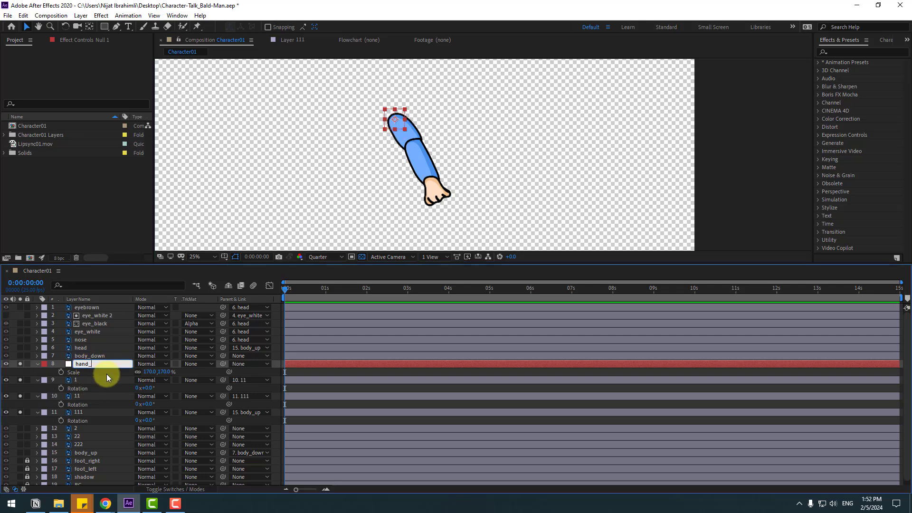
pyautogui.write('hand_right')
pyautogui.press('Return')
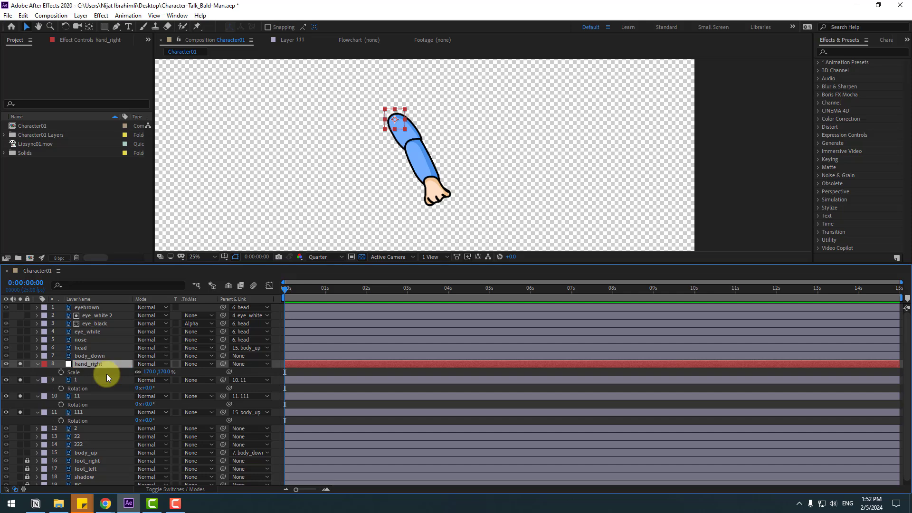
pyautogui.press('r')
pyautogui.click(51, 386)
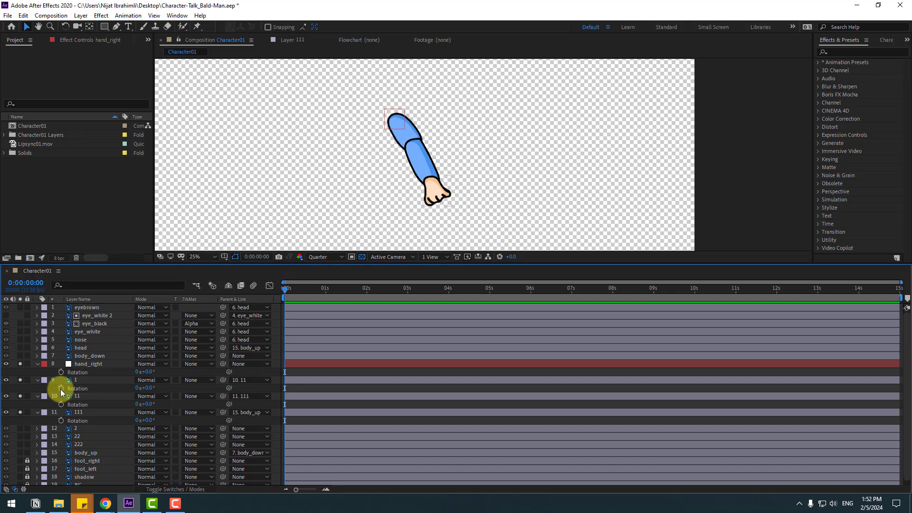
# - Link layer 1's Rotation to the hand_right null's Rotation with an expression
pyautogui.keyDown('alt'); pyautogui.click(61, 388); pyautogui.keyUp('alt')
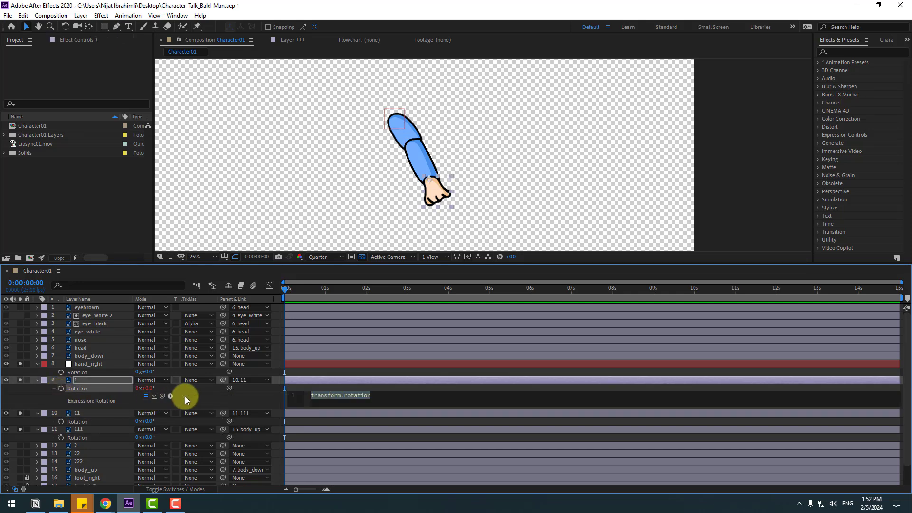
pyautogui.moveTo(163, 397); pyautogui.dragTo(80, 374)
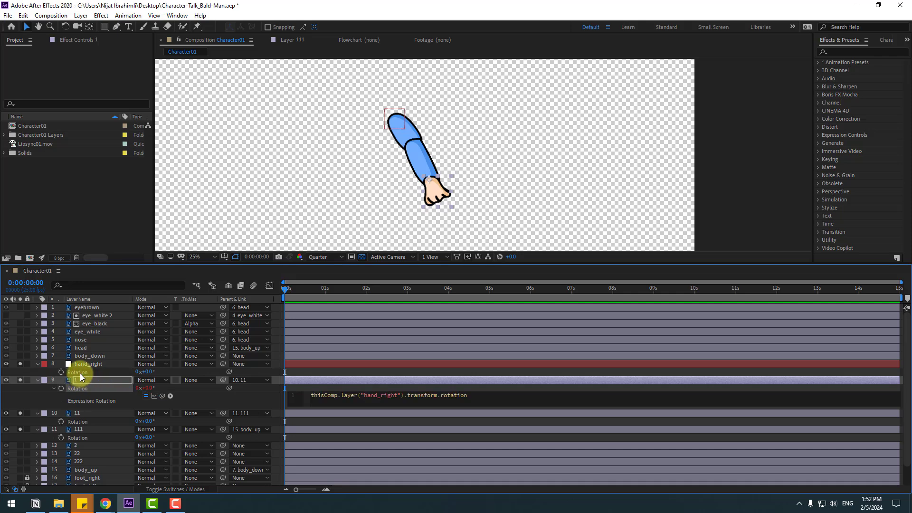
pyautogui.click(33, 394)
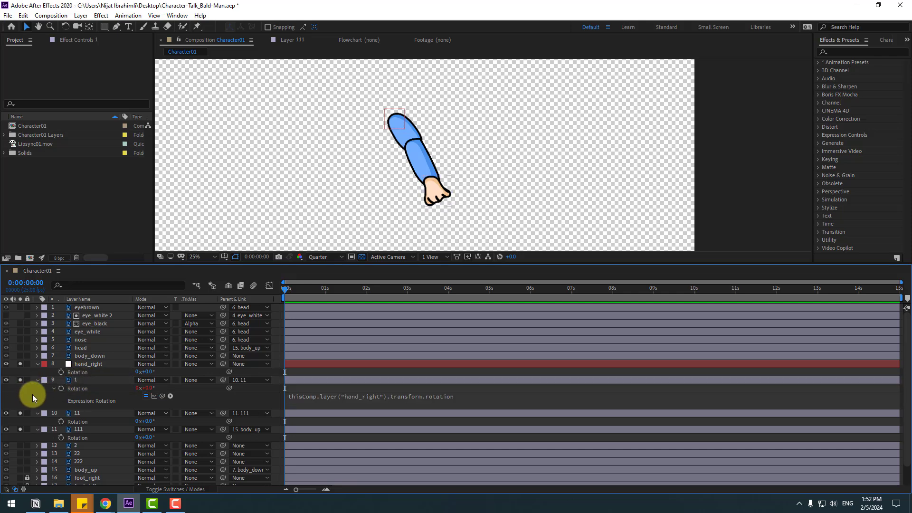
# - Link layer 11's Rotation to the hand_right null's Rotation with an expression
pyautogui.click(81, 415)
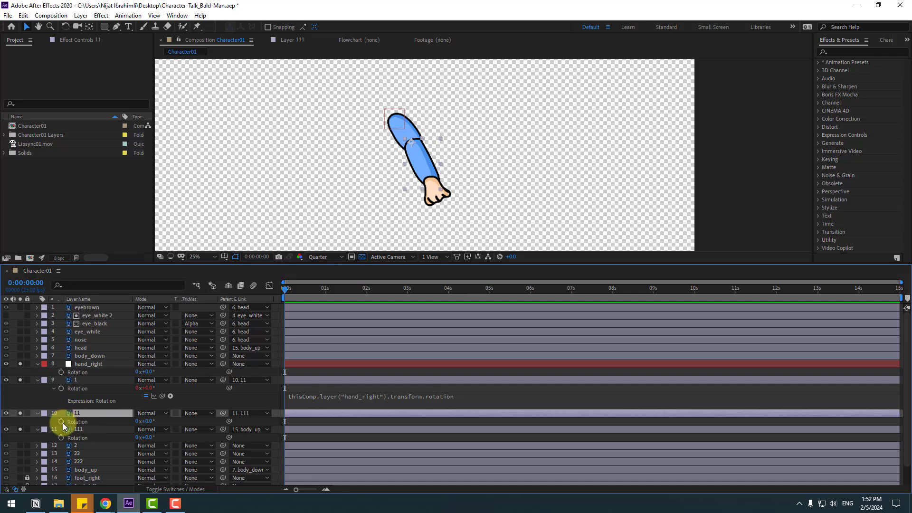
pyautogui.keyDown('alt'); pyautogui.click(61, 422); pyautogui.keyUp('alt')
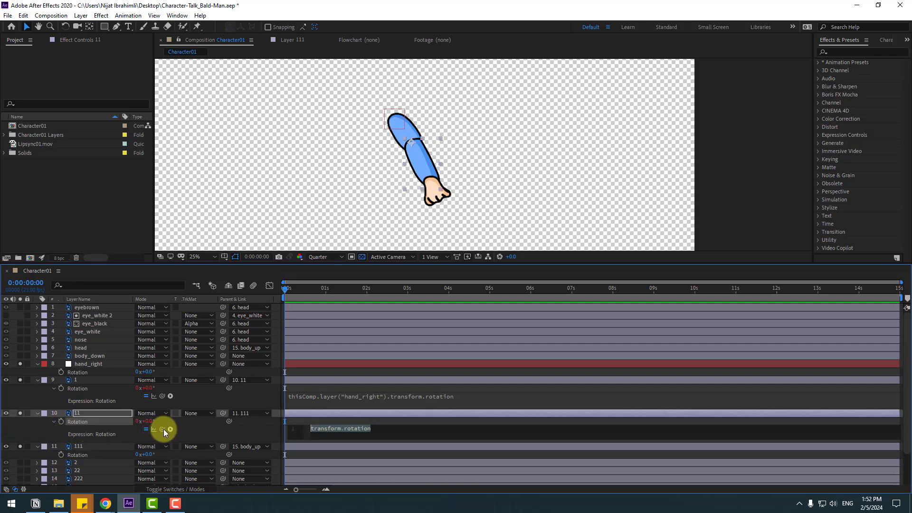
pyautogui.moveTo(162, 429); pyautogui.dragTo(76, 373)
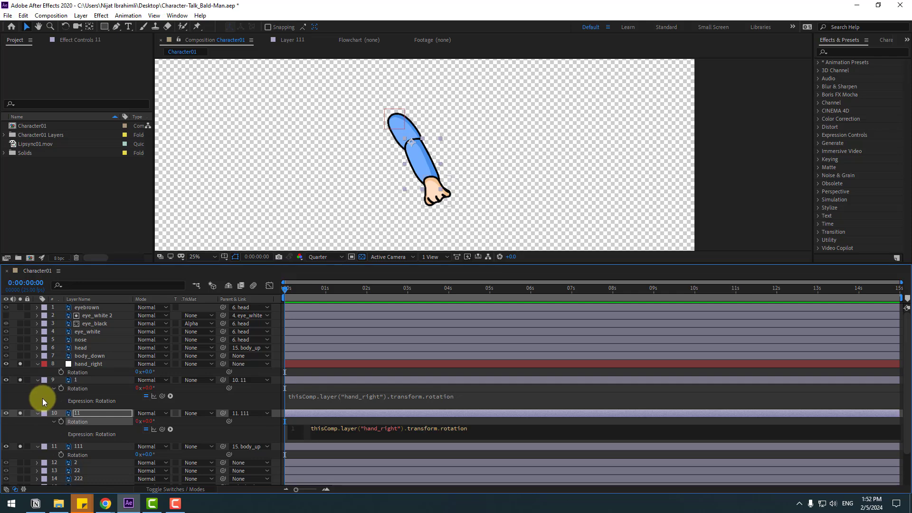
pyautogui.click(42, 397)
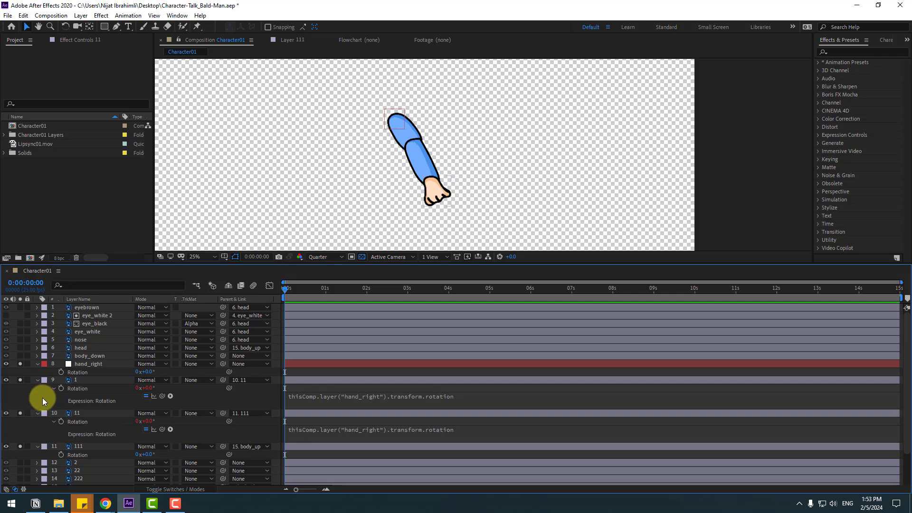
# - Link layer 111's Rotation to the hand_right null's Rotation with an expression
pyautogui.click(78, 447)
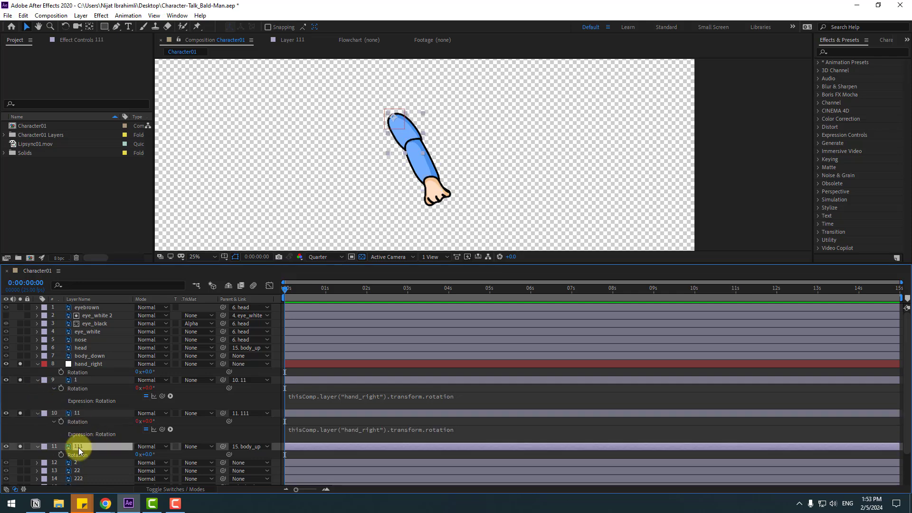
pyautogui.keyDown('alt'); pyautogui.click(61, 455); pyautogui.keyUp('alt')
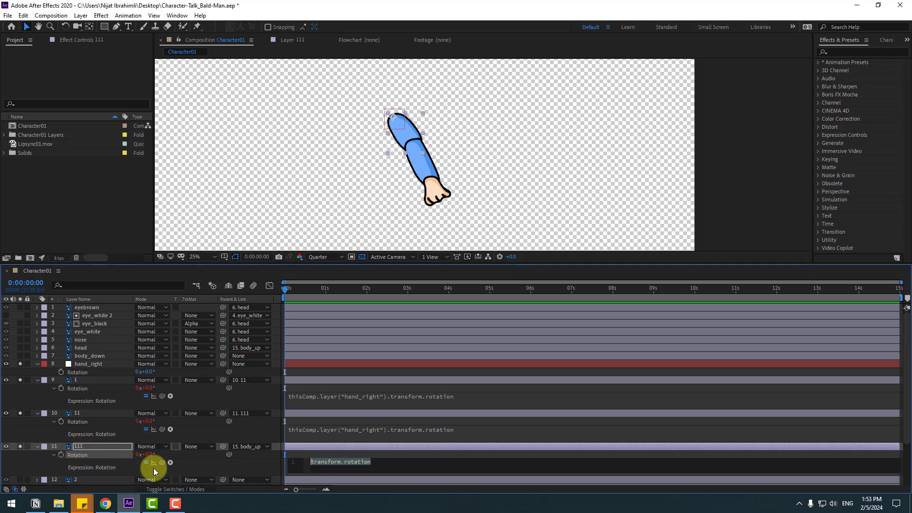
pyautogui.moveTo(162, 462); pyautogui.dragTo(81, 374)
pyautogui.click(38, 434)
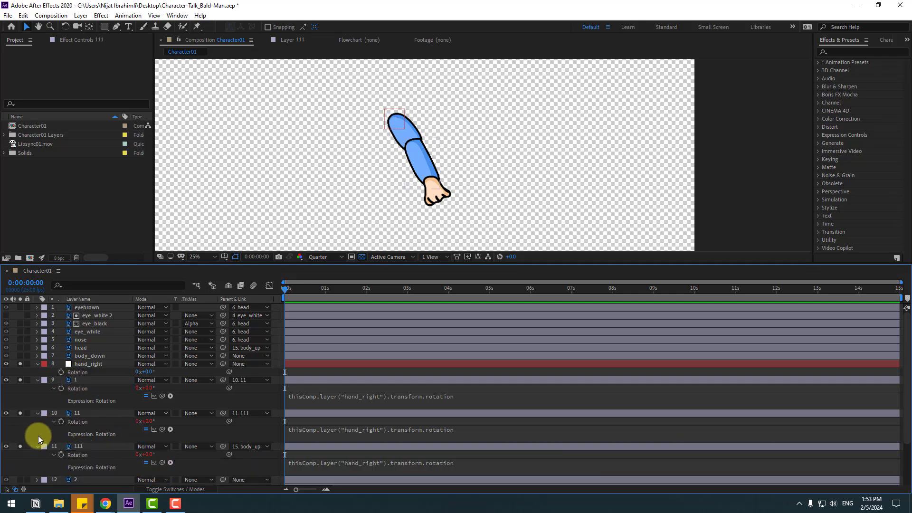
# - Try rotating the hand_right null to test how the linked arm bends
pyautogui.click(94, 365)
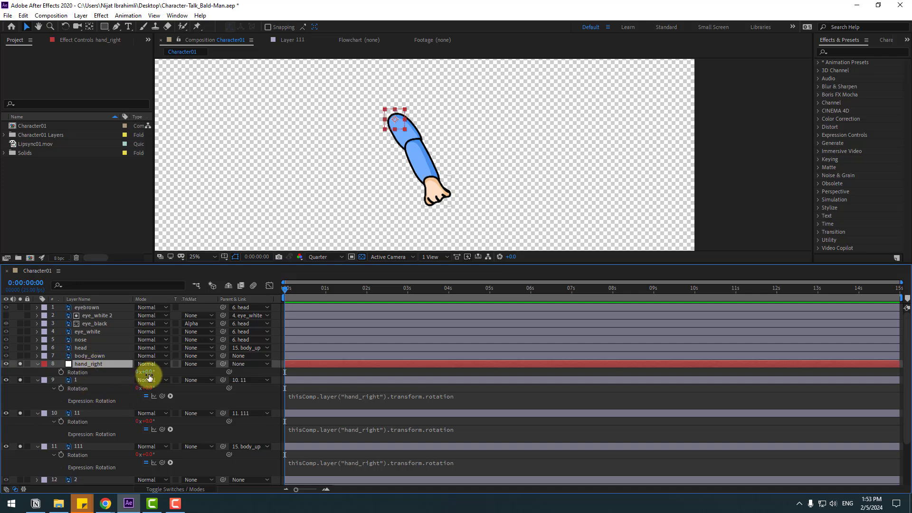
pyautogui.moveTo(149, 378); pyautogui.dragTo(47, 396)
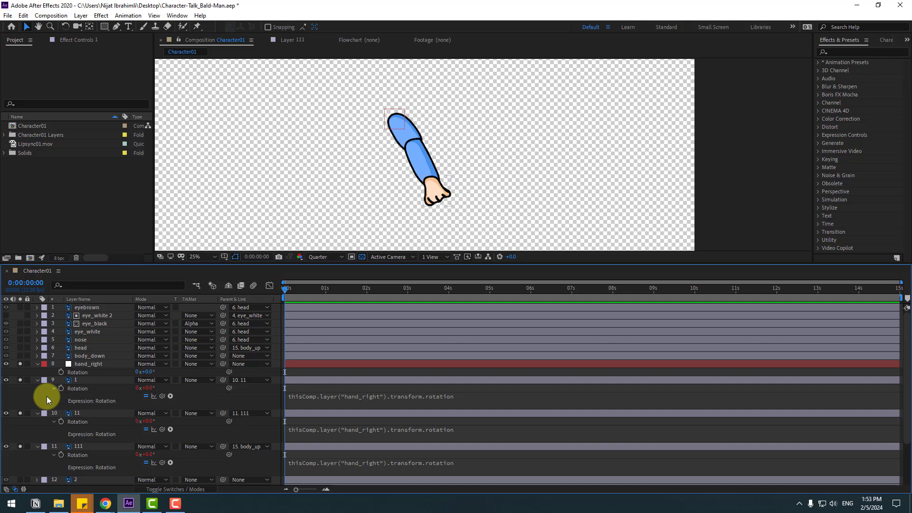
# - Collapse the properties of layers 1, 11, 111 and the hand_right null
pyautogui.click(83, 380)
pyautogui.keyDown('shift'); pyautogui.click(76, 448); pyautogui.keyUp('shift')
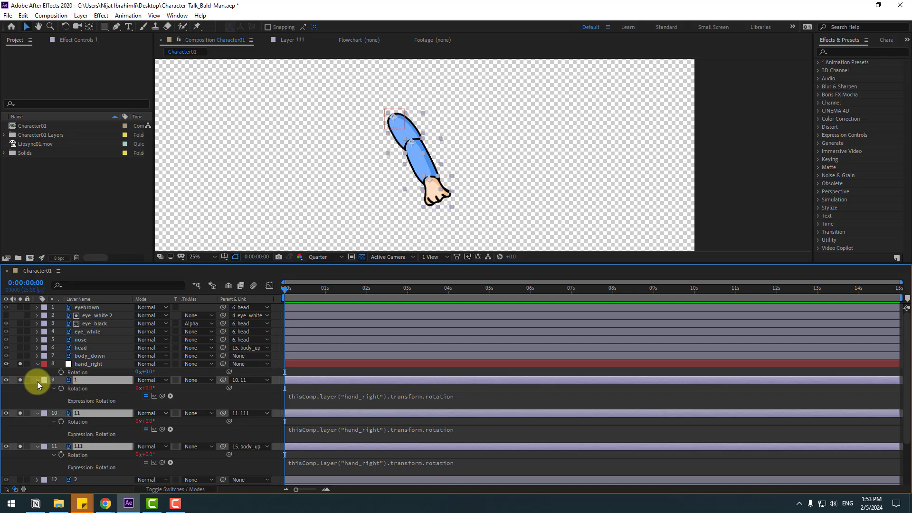
pyautogui.click(37, 380)
pyautogui.click(44, 367)
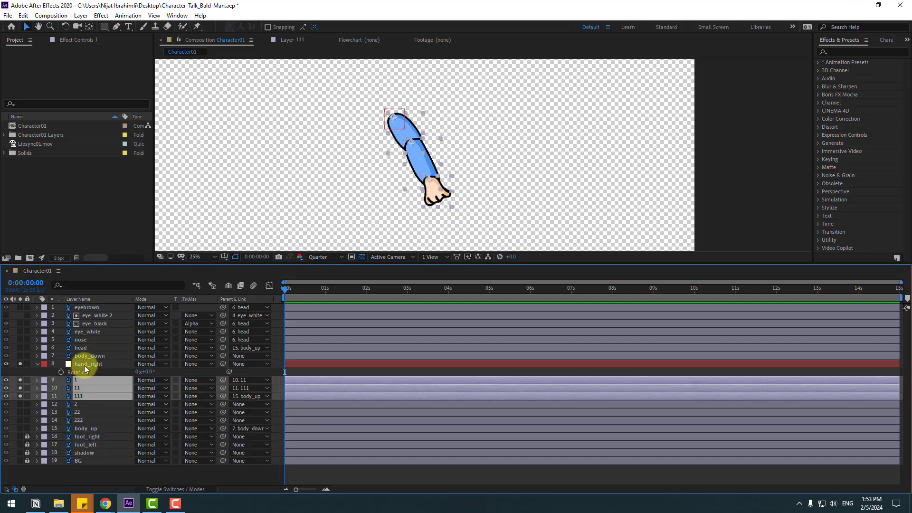
pyautogui.click(36, 365)
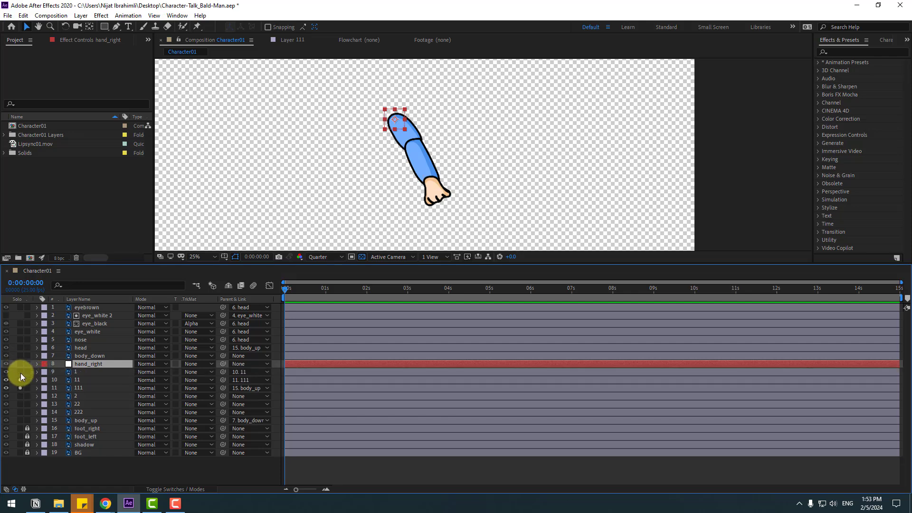
# - Turn off solo for the arm layers and the null, and parent hand_right to body_up
pyautogui.click(21, 387)
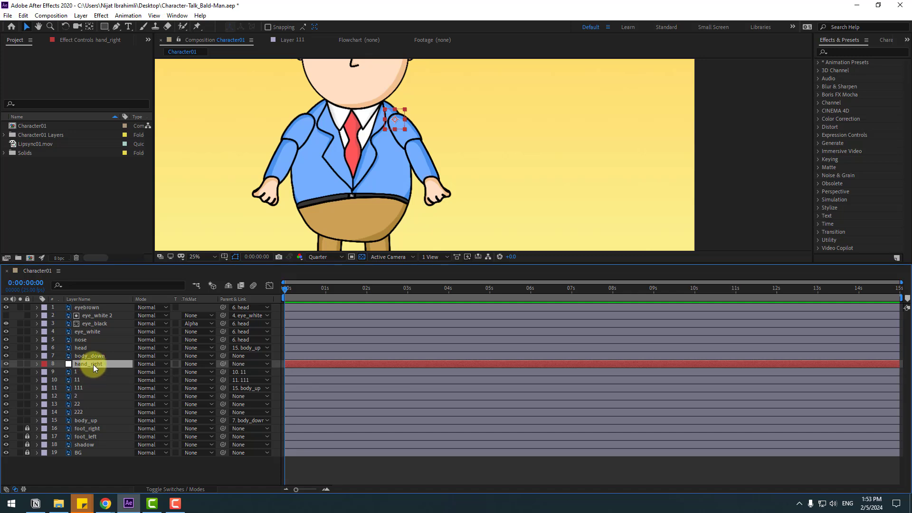
pyautogui.moveTo(224, 364); pyautogui.dragTo(89, 420)
# - Try rotating body_up to test the arm's parenting, undo the rotation and collapse the layer's properties
pyautogui.click(90, 420)
pyautogui.press('r')
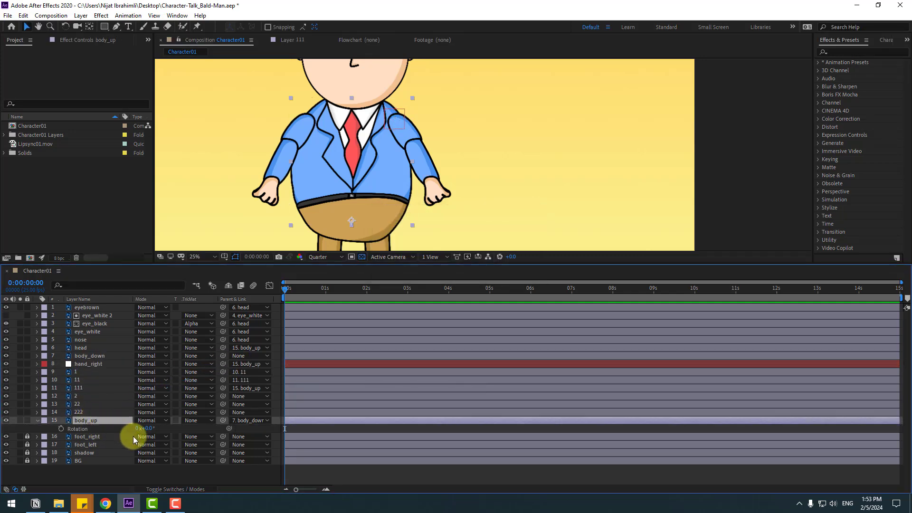
pyautogui.moveTo(146, 428)
pyautogui.mouseDown()
pyautogui.moveTo(156, 428)
pyautogui.moveTo(138, 423)
pyautogui.moveTo(146, 427)
pyautogui.mouseUp()
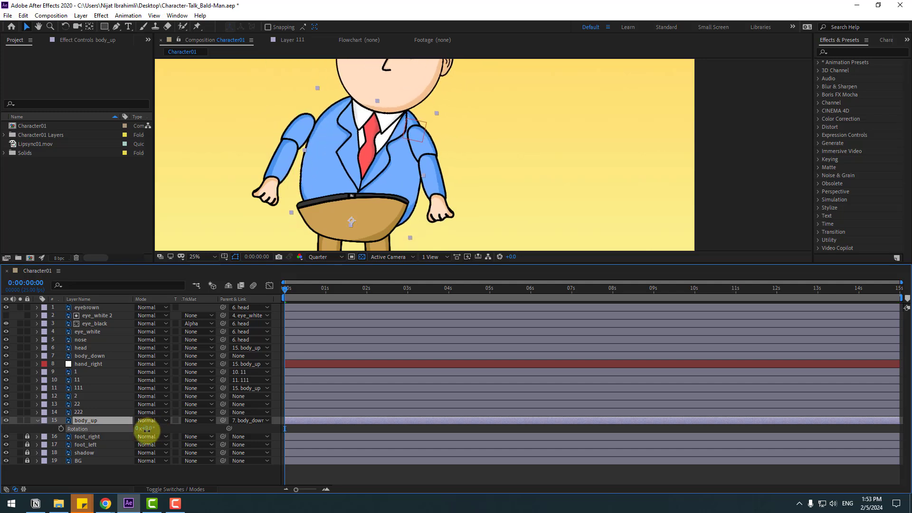
pyautogui.hotkey('ctrl', 'z')
pyautogui.click(37, 421)
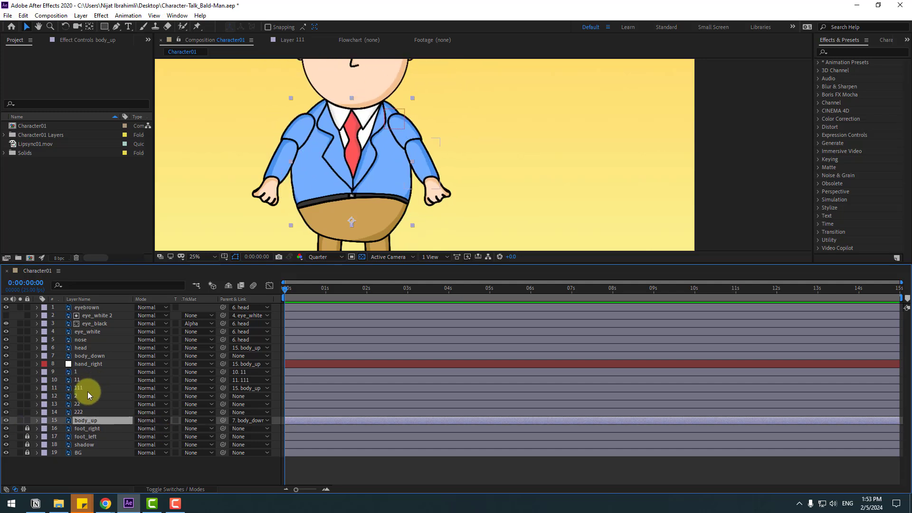
# - Solo the arm layers 2, 22 and 222 so that only this arm is displayed
pyautogui.click(78, 398)
pyautogui.keyDown('ctrl'); pyautogui.click(78, 403); pyautogui.keyUp('ctrl')
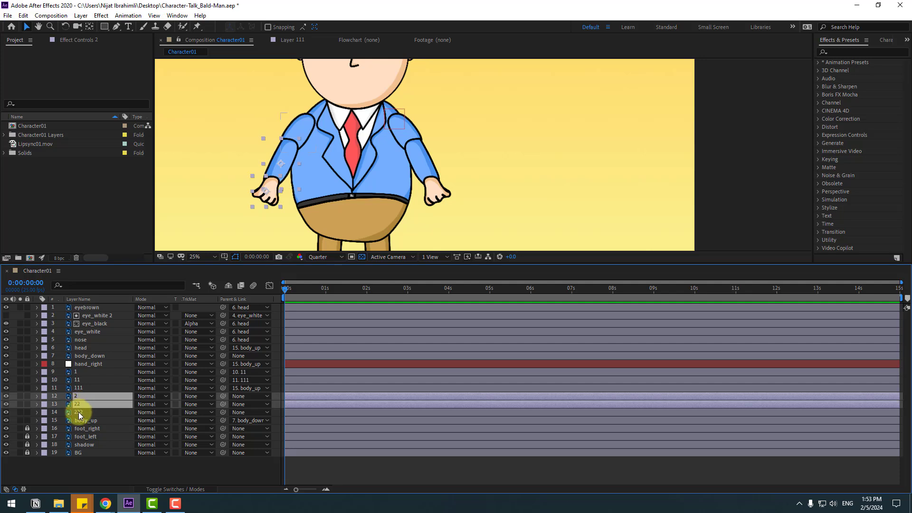
pyautogui.keyDown('ctrl'); pyautogui.click(78, 413); pyautogui.keyUp('ctrl')
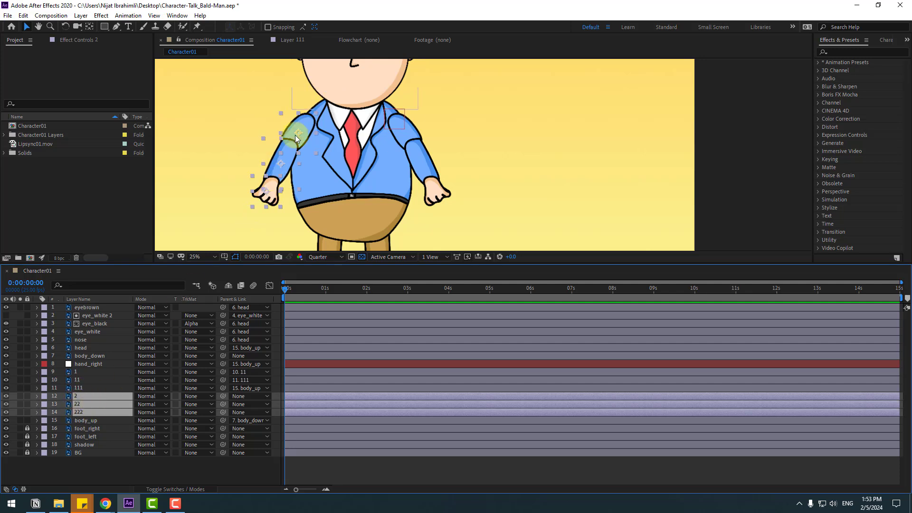
pyautogui.moveTo(20, 396); pyautogui.dragTo(20, 413)
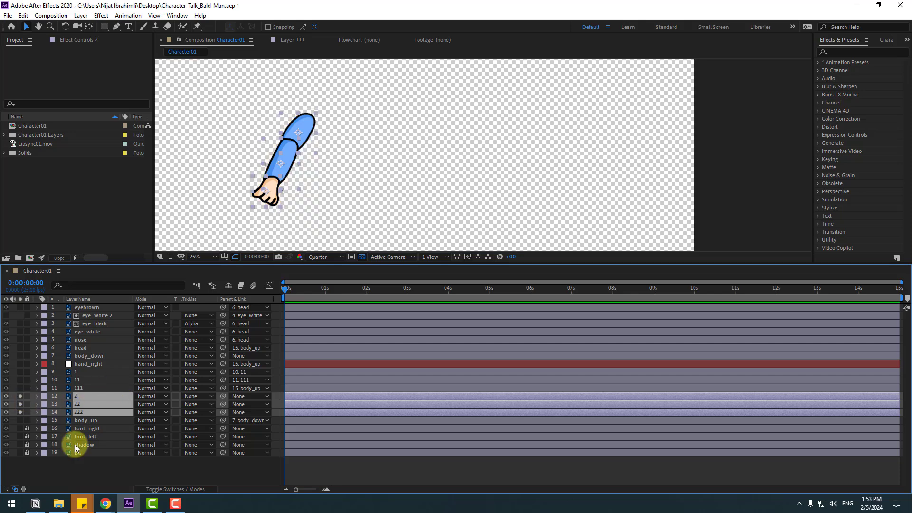
pyautogui.click(70, 474)
# - Parent the hand layer 2 to forearm layer 22, and layer 22 to upper-arm layer 222
pyautogui.click(75, 397)
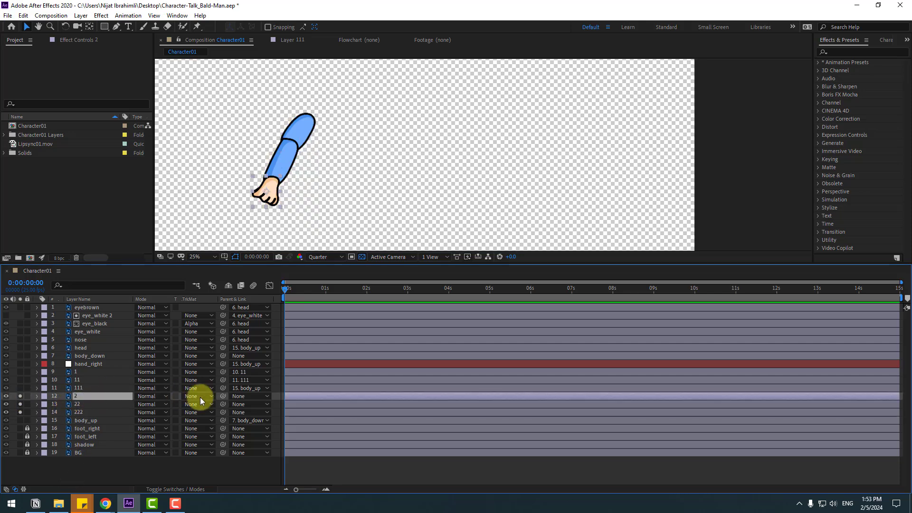
pyautogui.moveTo(223, 396); pyautogui.dragTo(79, 403)
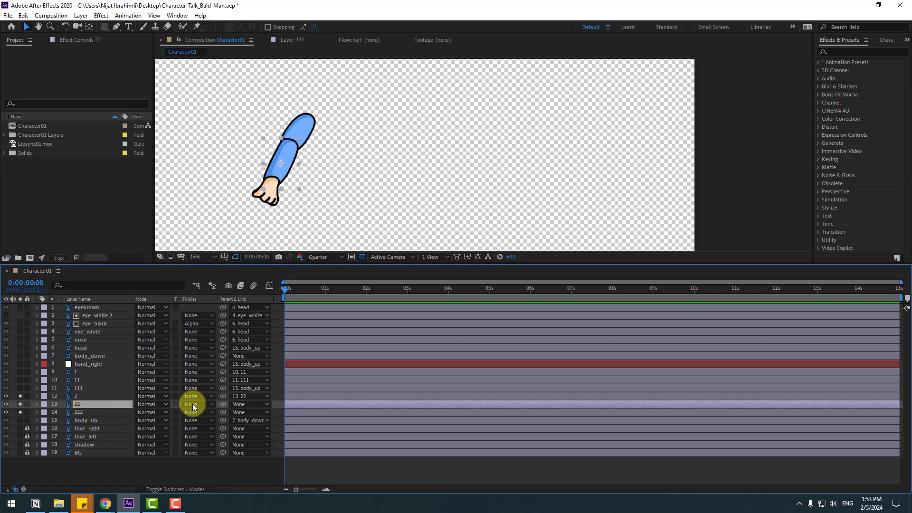
pyautogui.moveTo(223, 406); pyautogui.dragTo(78, 414)
# - Move the anchor points of layers 2, 22 and 222 to the wrist, elbow and shoulder joints respectively
pyautogui.scroll(2, 327, 169)
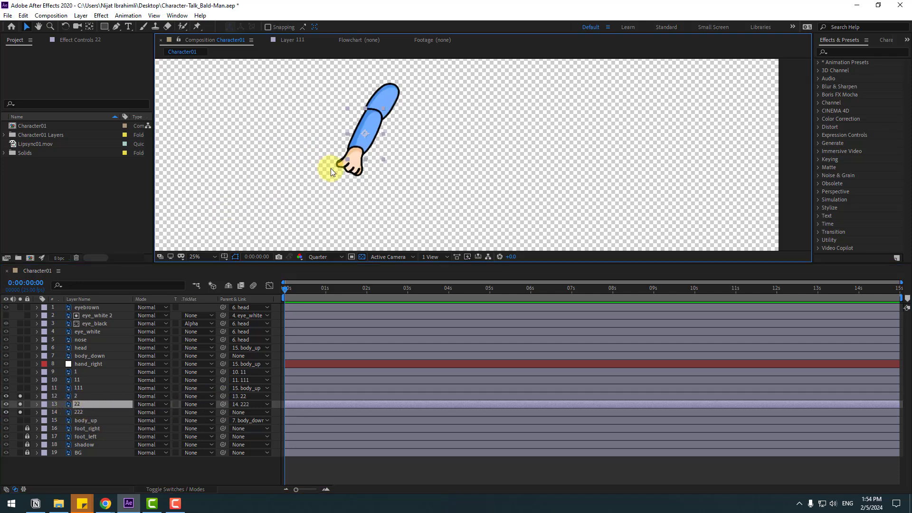
pyautogui.click(278, 168)
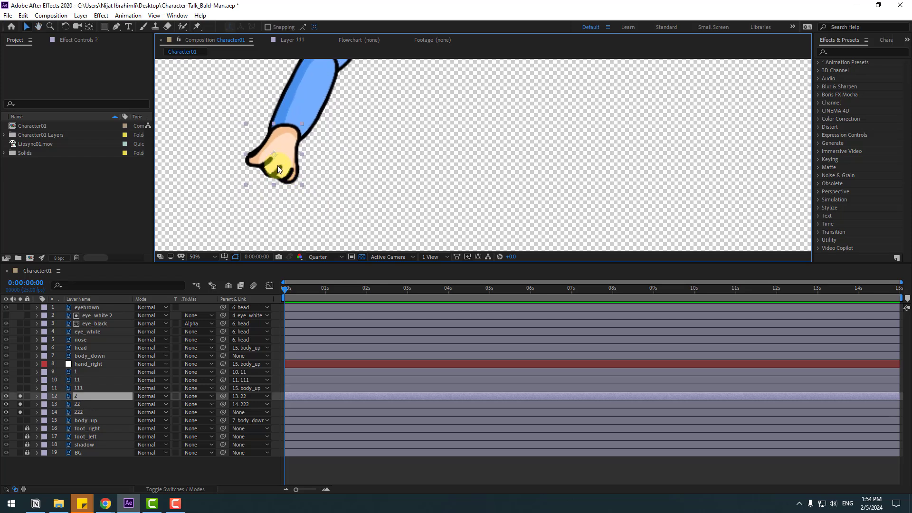
pyautogui.click(89, 26)
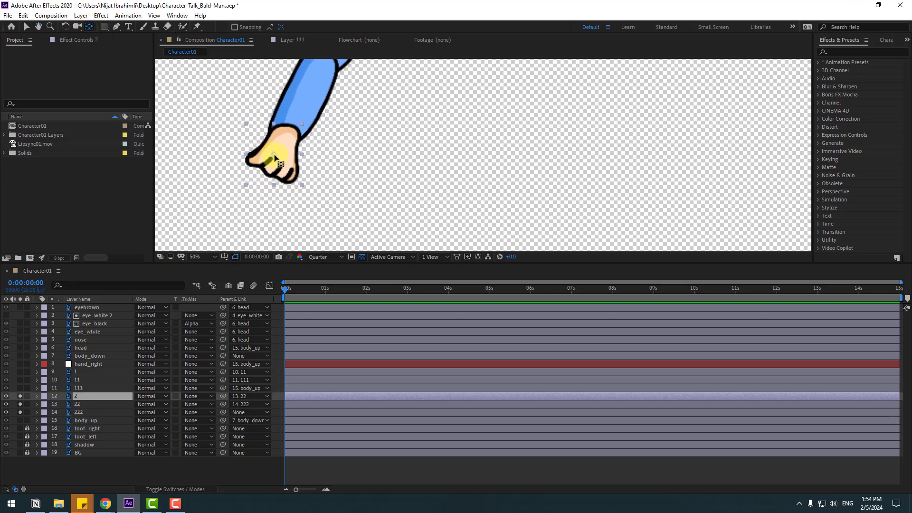
pyautogui.moveTo(273, 154); pyautogui.dragTo(290, 129)
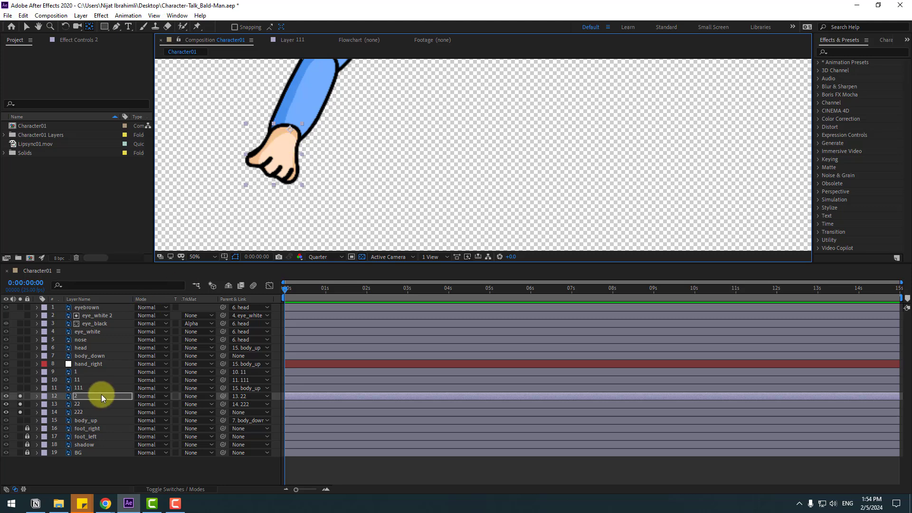
pyautogui.click(75, 403)
pyautogui.moveTo(408, 147); pyautogui.dragTo(287, 149)
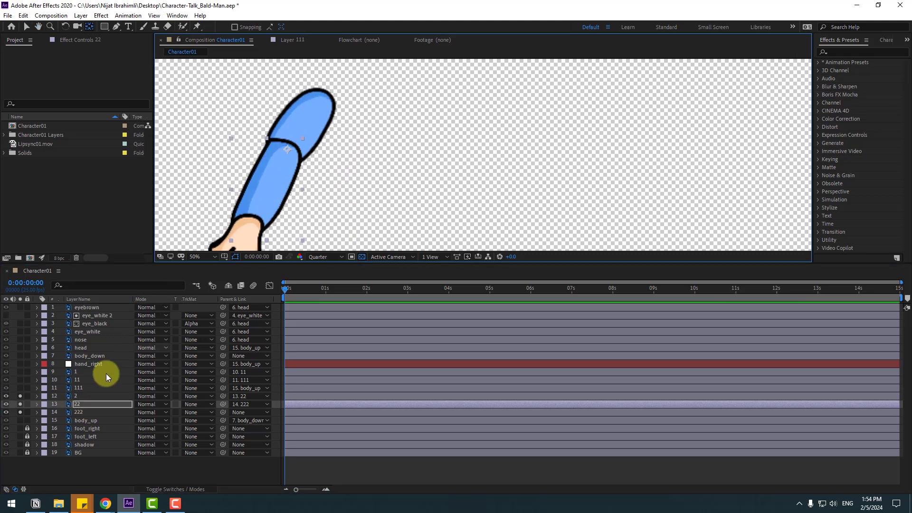
pyautogui.click(79, 413)
pyautogui.moveTo(290, 181); pyautogui.dragTo(325, 97)
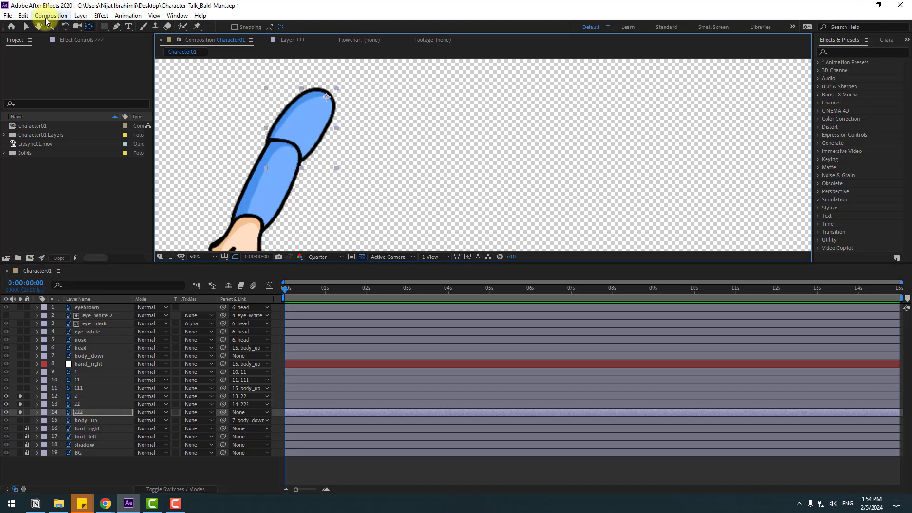
pyautogui.click(27, 26)
pyautogui.click(78, 473)
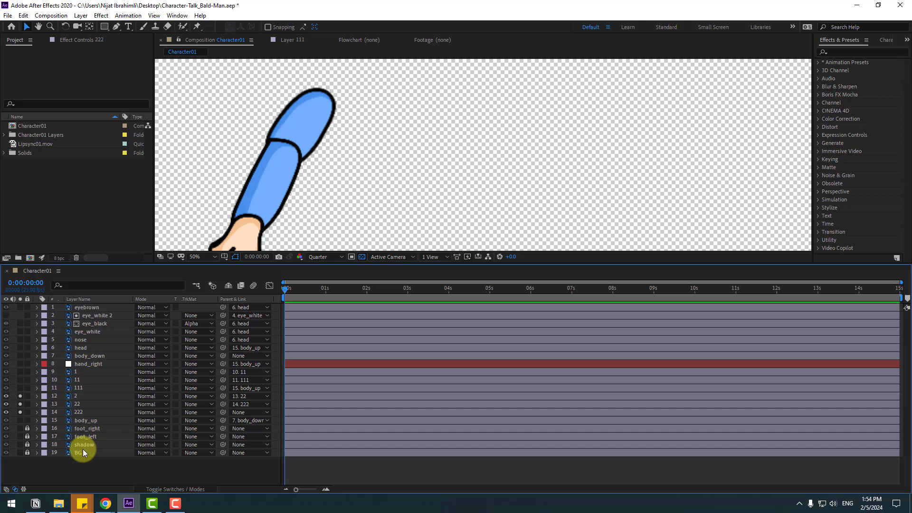
# - Parent the upper-arm layer 222 to body_up
pyautogui.click(79, 414)
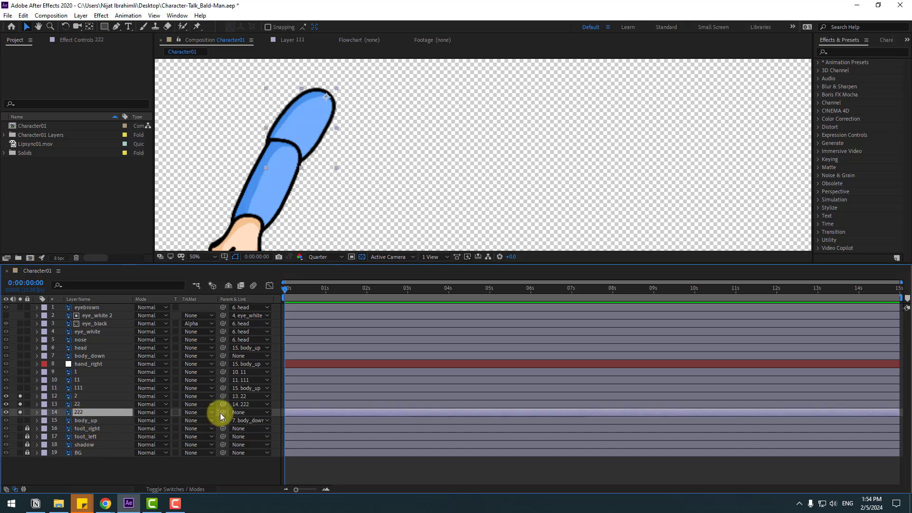
pyautogui.press('Return')
pyautogui.moveTo(79, 417); pyautogui.dragTo(76, 421)
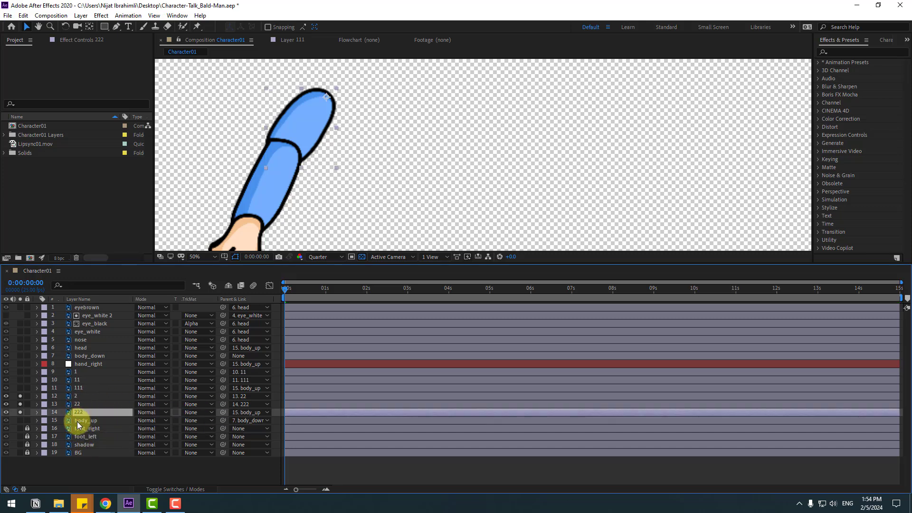
pyautogui.click(81, 473)
# - Add a null object above layer 2, scaled to 170% with a centred anchor point, and place it over the arm's shoulder joint
pyautogui.click(99, 394)
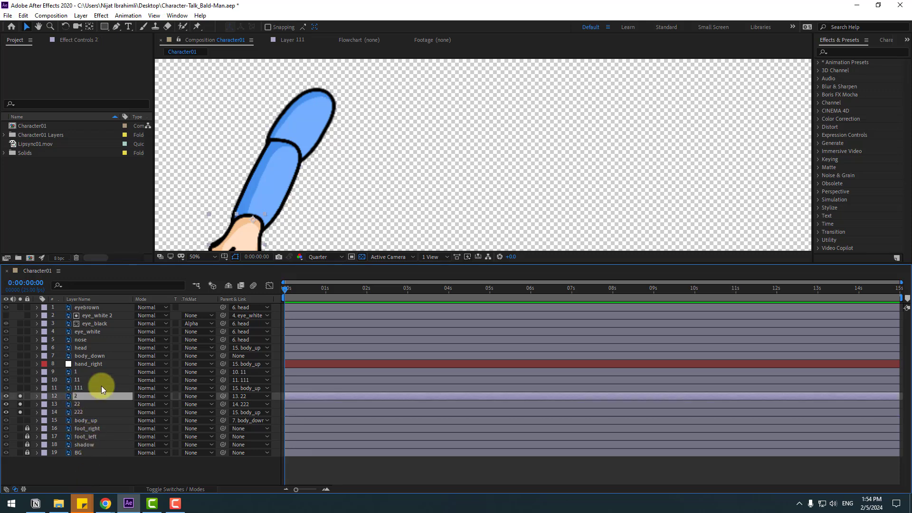
pyautogui.click(80, 18)
pyautogui.moveTo(143, 26)
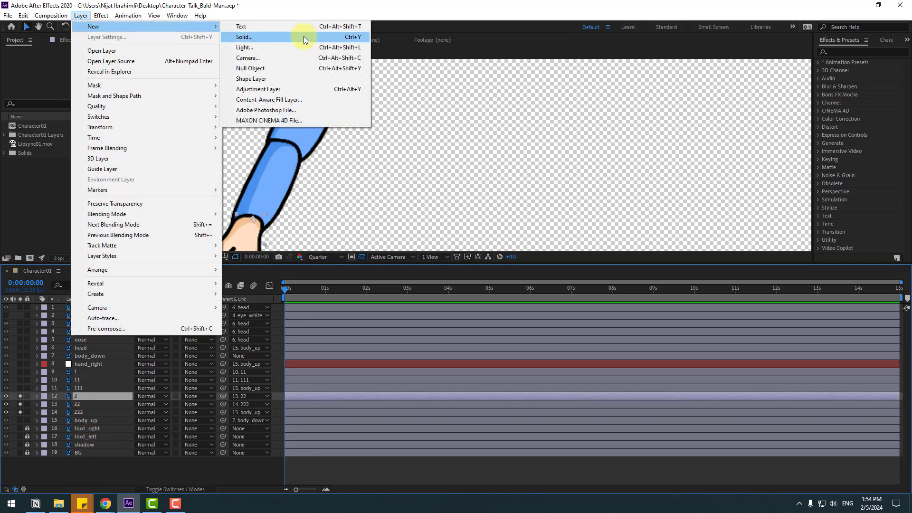
pyautogui.click(251, 73)
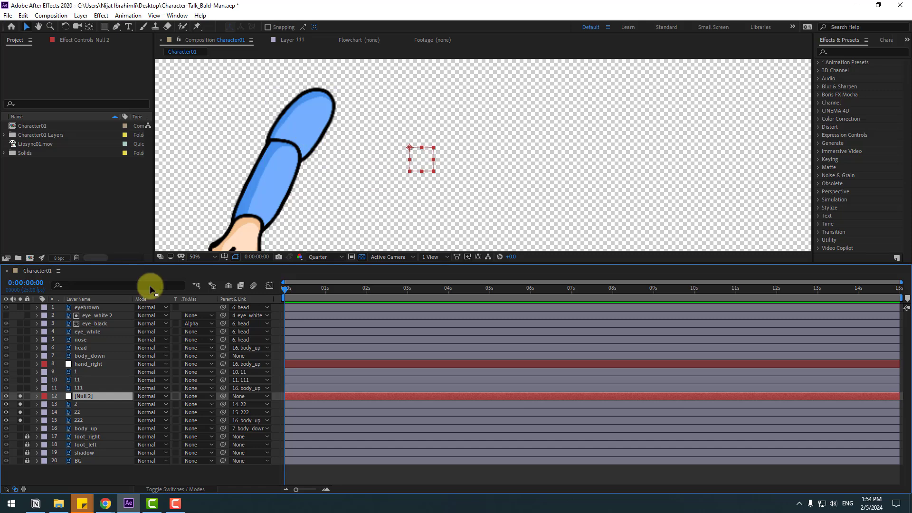
pyautogui.press('s')
pyautogui.moveTo(152, 407); pyautogui.dragTo(206, 284)
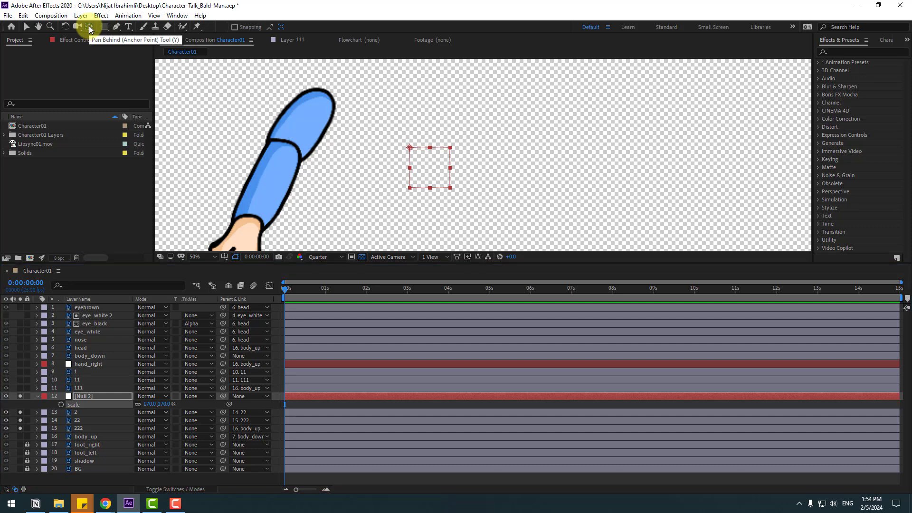
pyautogui.hotkey('ctrl', 'alt', 'Home')
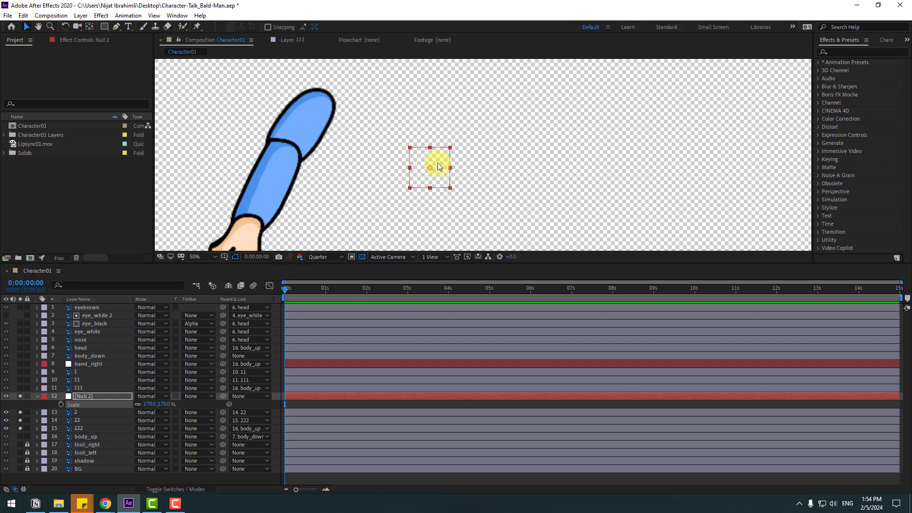
pyautogui.moveTo(437, 162); pyautogui.dragTo(330, 96)
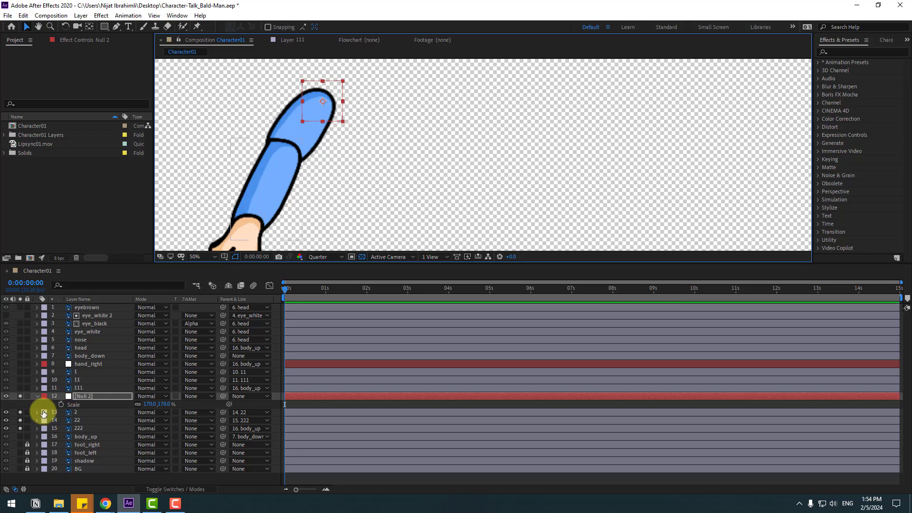
# - Rename the new null object hand_left
pyautogui.click(85, 396)
pyautogui.press('Return')
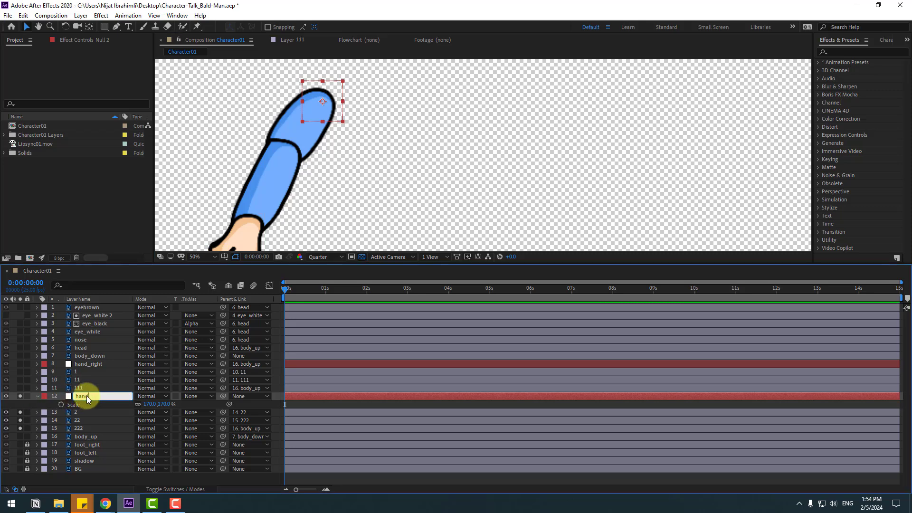
pyautogui.write('hand_left')
pyautogui.press('Return')
# - Show the Rotation property of the hand_left null and of layers 2, 22 and 222
pyautogui.press('r')
pyautogui.click(80, 413)
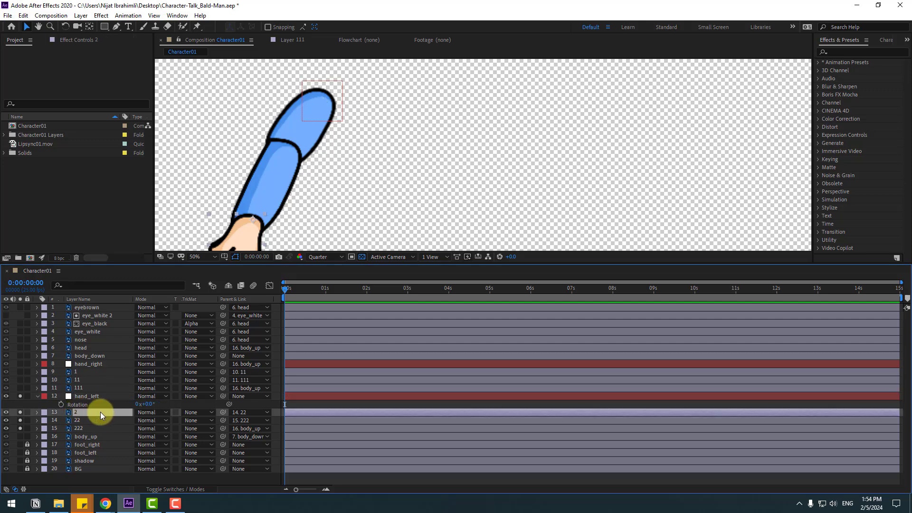
pyautogui.keyDown('shift'); pyautogui.click(79, 420); pyautogui.keyUp('shift')
pyautogui.keyDown('shift'); pyautogui.click(77, 429); pyautogui.keyUp('shift')
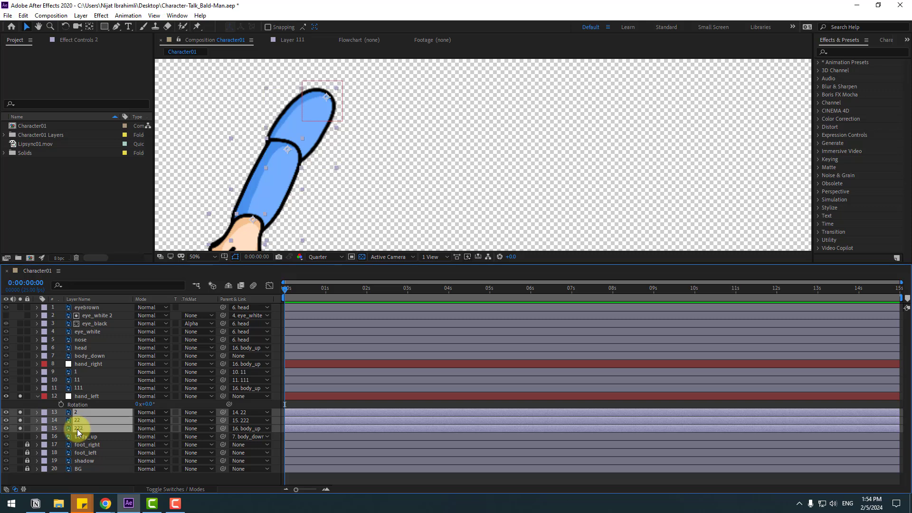
pyautogui.press('r')
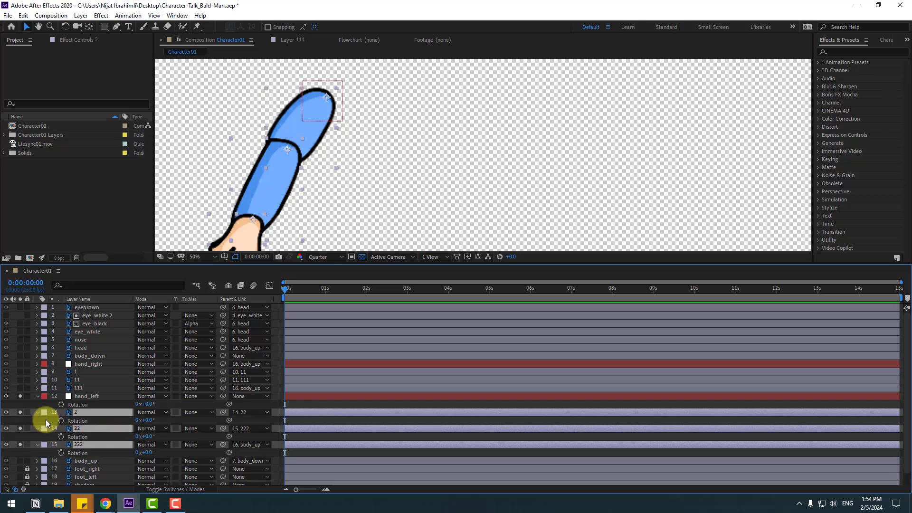
pyautogui.click(46, 420)
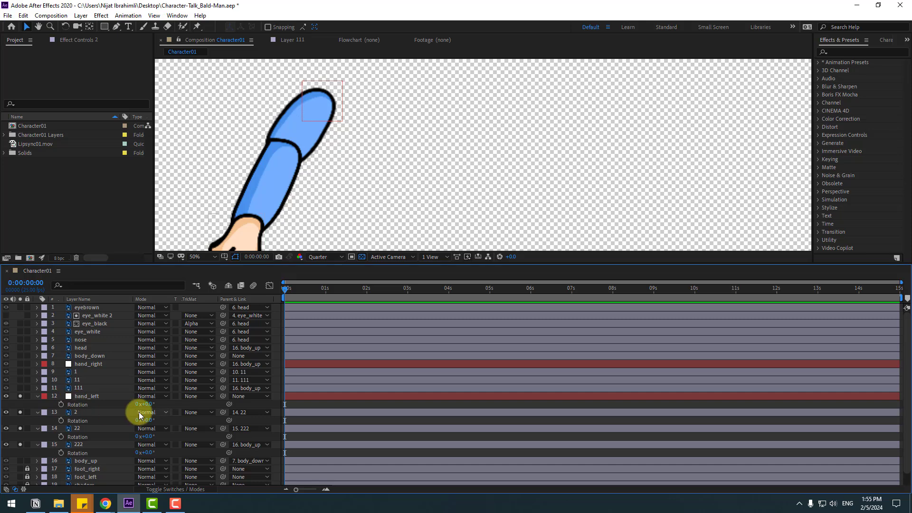
# - Add an expression to layer 2's Rotation that links it to the hand_left null's Rotation
pyautogui.click(60, 421)
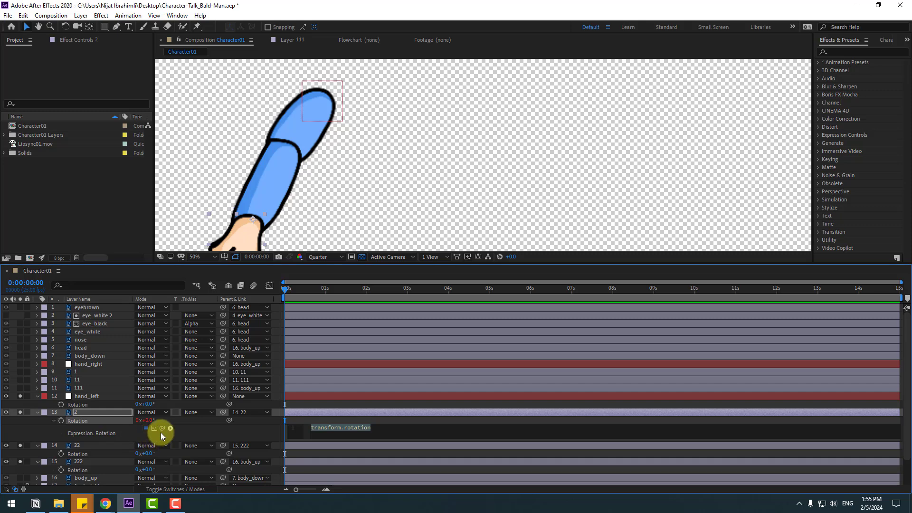
pyautogui.moveTo(162, 428); pyautogui.dragTo(86, 403)
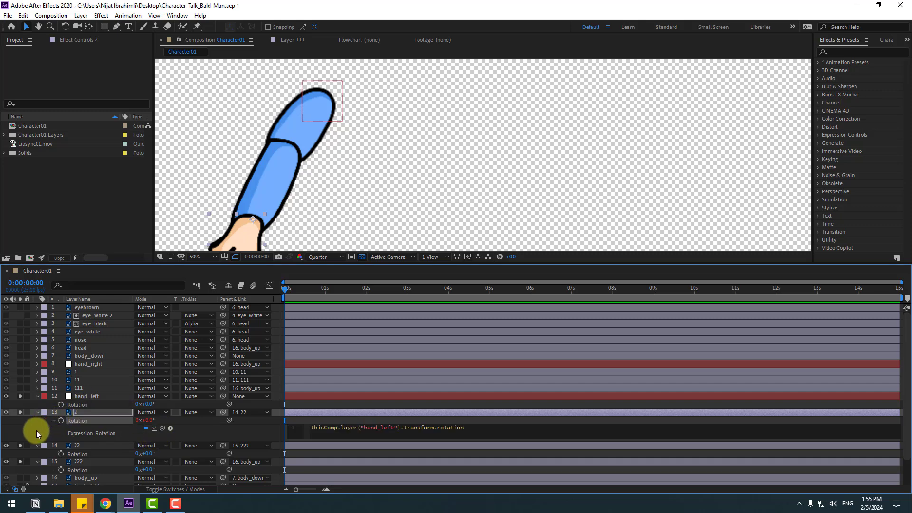
pyautogui.click(36, 430)
# - Link the Rotation of forearm layer 22 to the hand_left null's Rotation with an expression
pyautogui.click(79, 446)
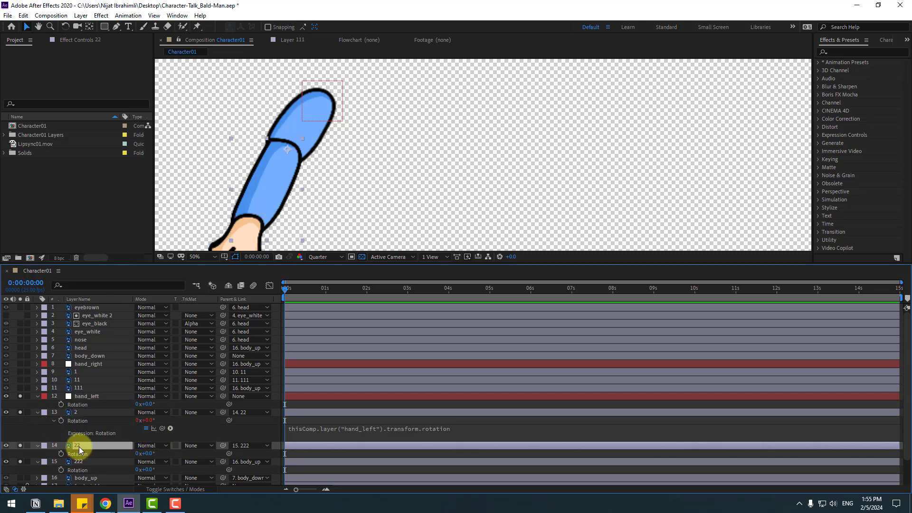
pyautogui.keyDown('alt'); pyautogui.click(61, 453); pyautogui.keyUp('alt')
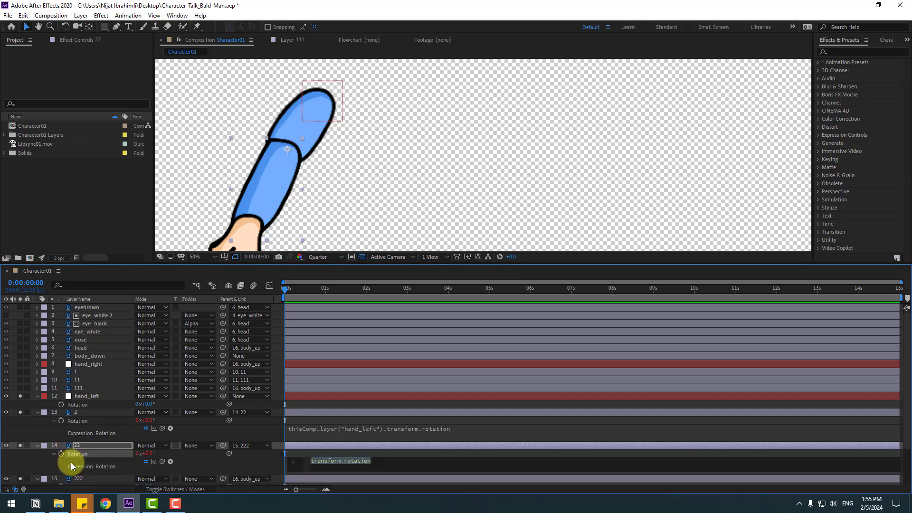
pyautogui.moveTo(162, 462); pyautogui.dragTo(75, 406)
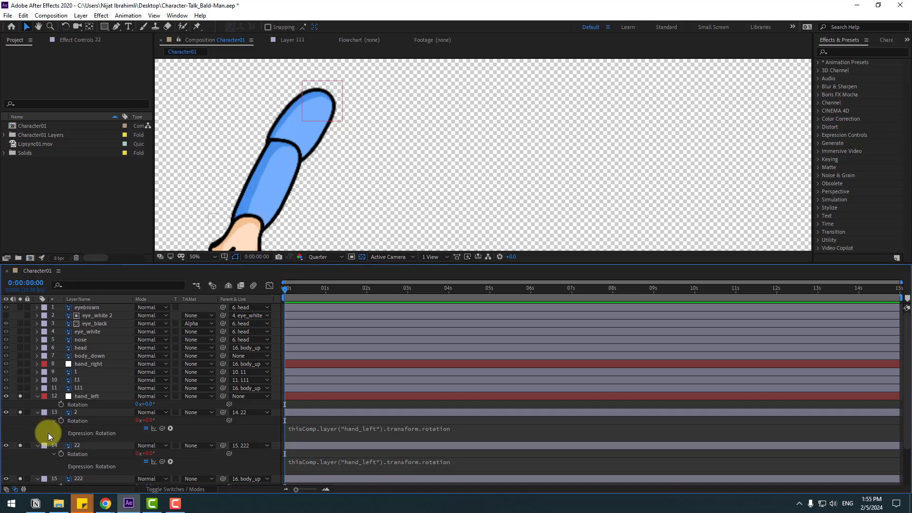
# - Link the Rotation of upper-arm layer 222 to the hand_left null's Rotation with an expression
pyautogui.scroll(-1, 50, 436)
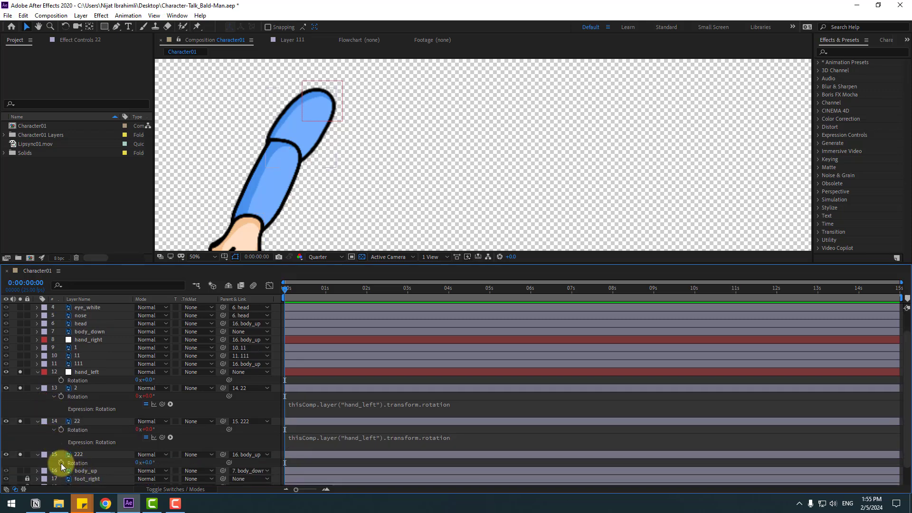
pyautogui.keyDown('alt'); pyautogui.click(60, 462); pyautogui.keyUp('alt')
pyautogui.moveTo(162, 470); pyautogui.dragTo(82, 381)
# - Collapse the properties of layers 222, 22 and 2
pyautogui.click(37, 454)
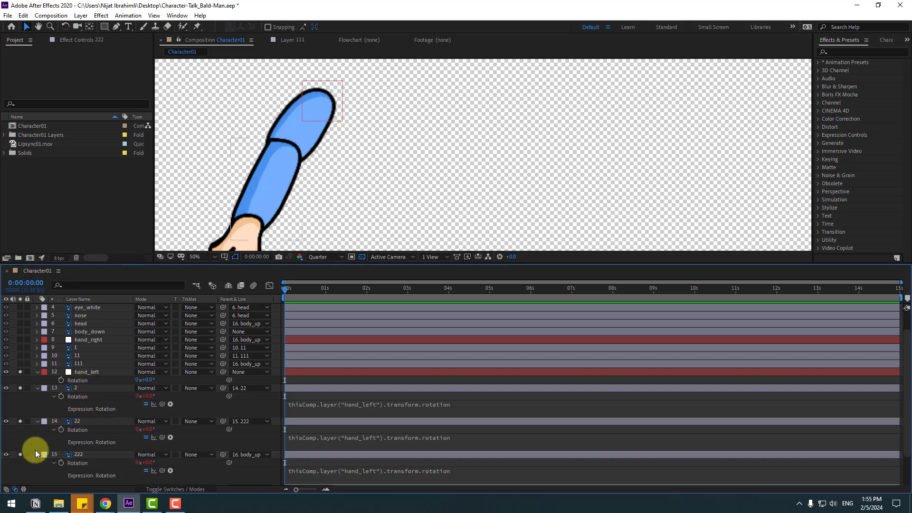
pyautogui.click(36, 421)
pyautogui.scroll(1, 35, 425)
pyautogui.click(37, 397)
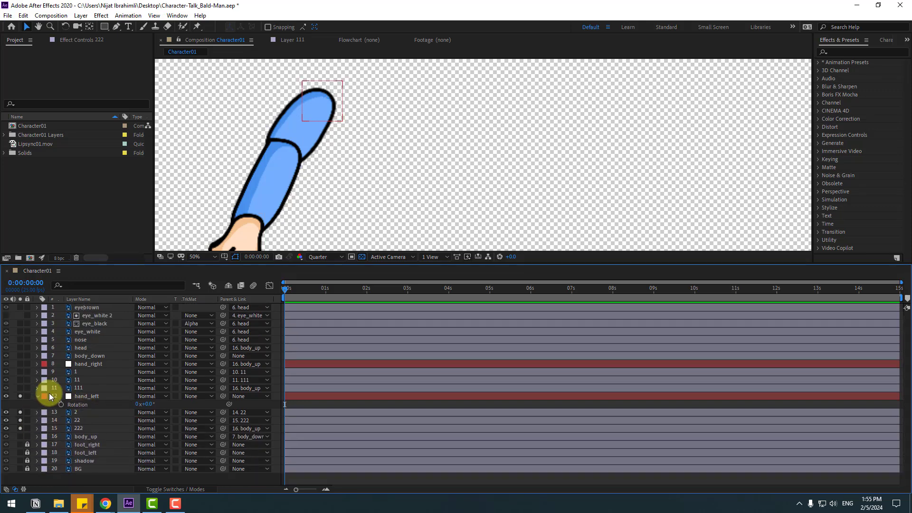
# - Try rotating the hand_left null to test how the linked arm bends, and undo the rotation
pyautogui.click(85, 397)
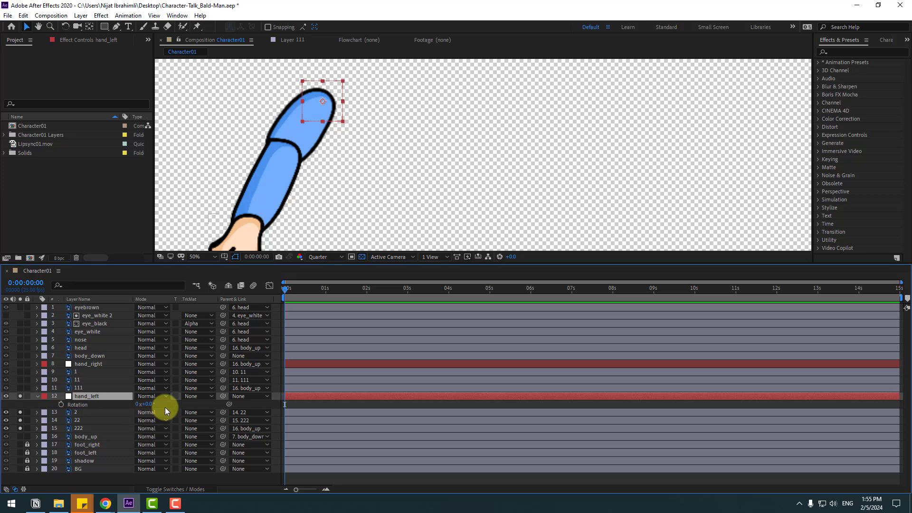
pyautogui.moveTo(150, 407)
pyautogui.mouseDown()
pyautogui.moveTo(137, 407)
pyautogui.moveTo(154, 407)
pyautogui.moveTo(145, 418)
pyautogui.mouseUp()
pyautogui.hotkey('ctrl', 'z')
# - Turn off solo for the hand_left null and layers 2, 22 and 222, and parent hand_left to body_up
pyautogui.click(21, 397)
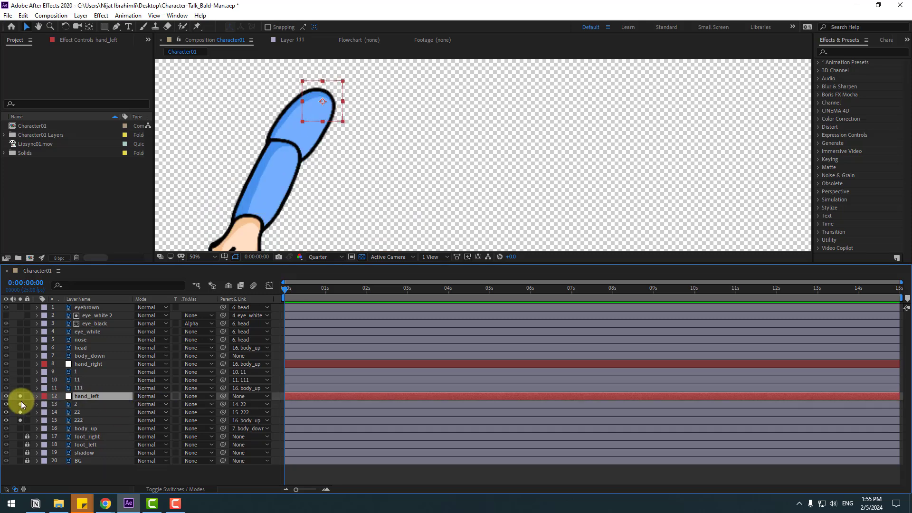
pyautogui.click(19, 428)
pyautogui.scroll(-2, 350, 208)
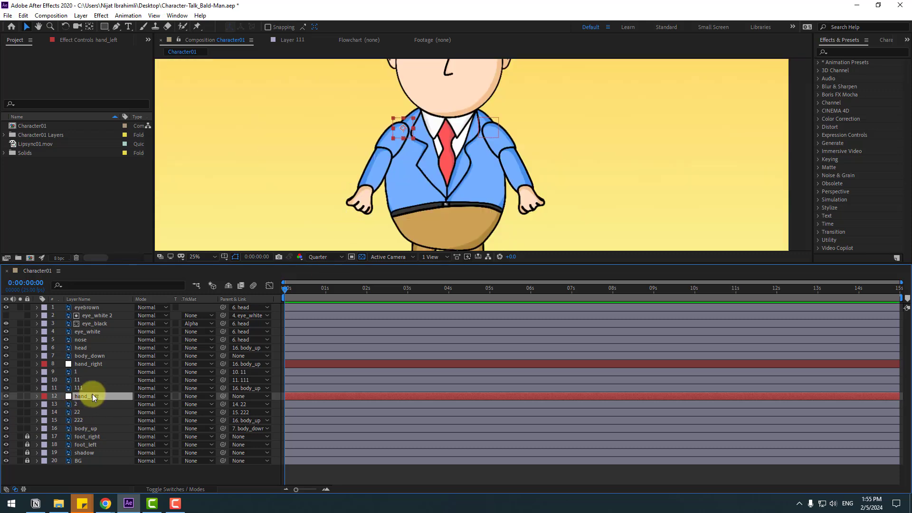
pyautogui.moveTo(223, 396); pyautogui.dragTo(81, 430)
pyautogui.click(215, 258)
pyautogui.click(200, 280)
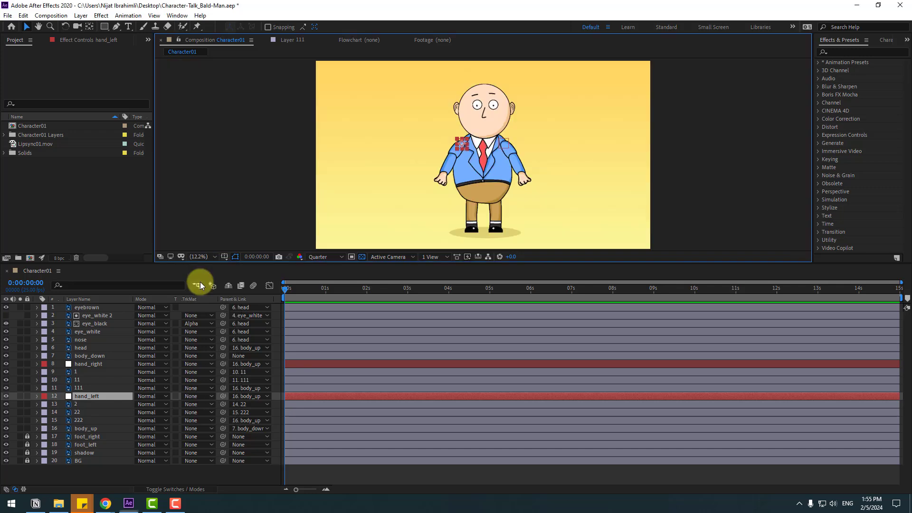
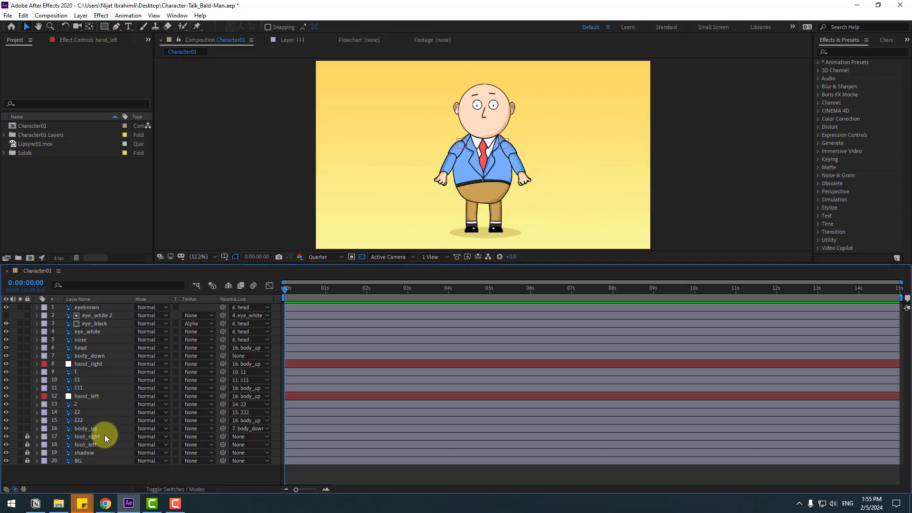
# - Try rotating body_up and body_down in turn to test the linked body parts, undoing each rotation
pyautogui.click(86, 428)
pyautogui.press('r')
pyautogui.moveTo(145, 437); pyautogui.dragTo(150, 435)
pyautogui.hotkey('ctrl', 'z')
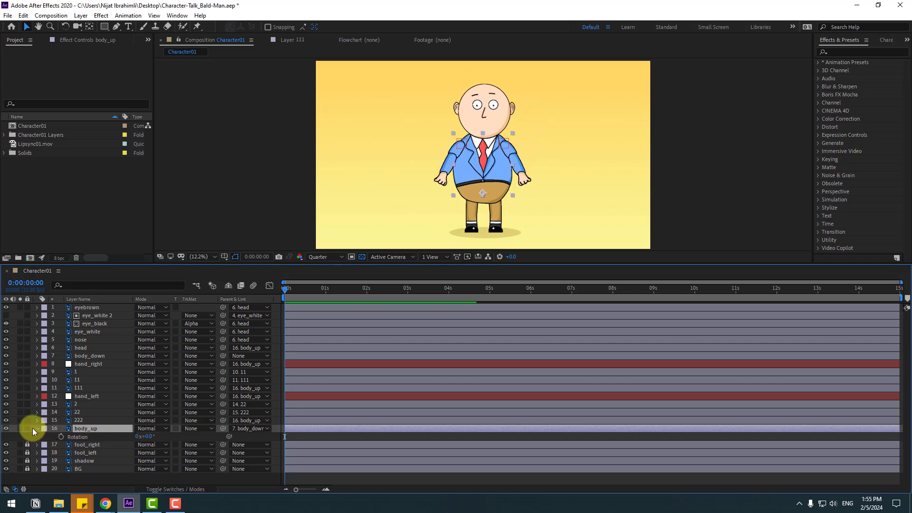
pyautogui.click(36, 430)
pyautogui.click(83, 356)
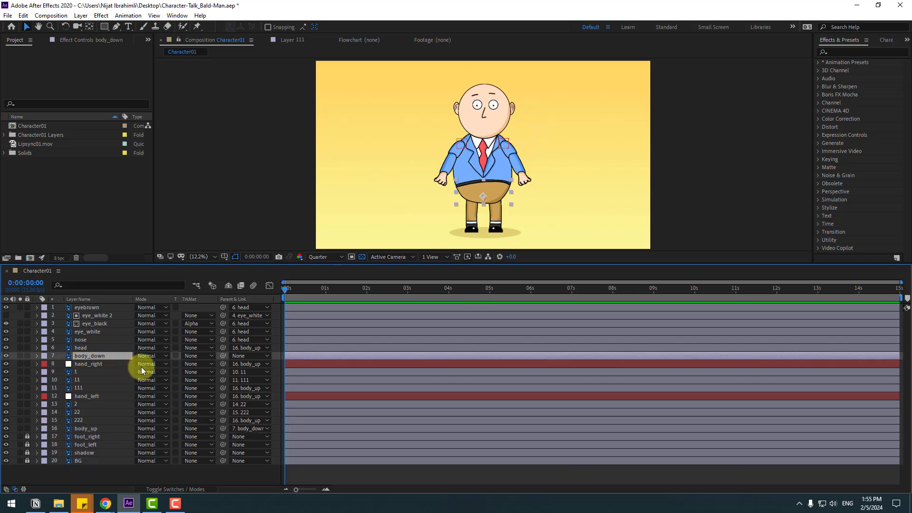
pyautogui.press('r')
pyautogui.moveTo(145, 364); pyautogui.dragTo(147, 372)
pyautogui.click(36, 356)
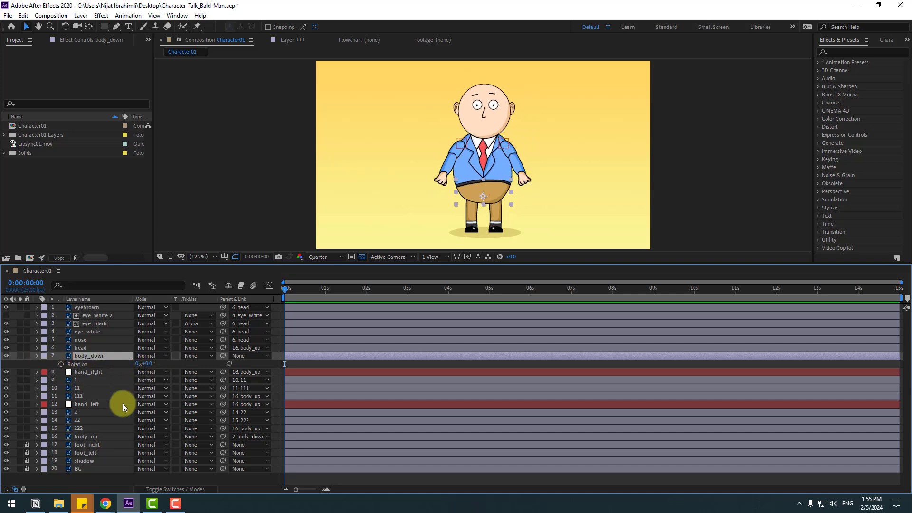
# - Deselect all layers and save the project
pyautogui.click(109, 472)
pyautogui.hotkey('ctrl', 's')
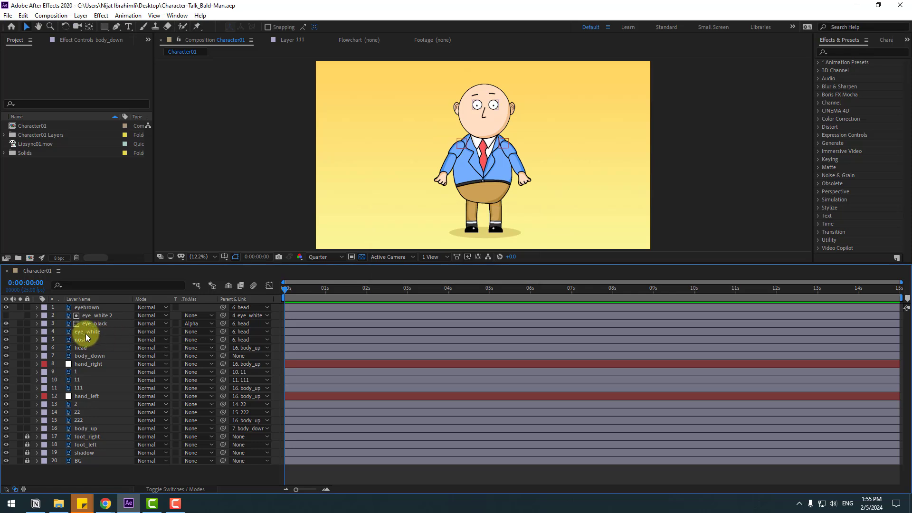
# - Set the first Scale keyframe at 100% on the eye_white layer at 0:00:00:06
pyautogui.click(85, 333)
pyautogui.scroll(2, 427, 178)
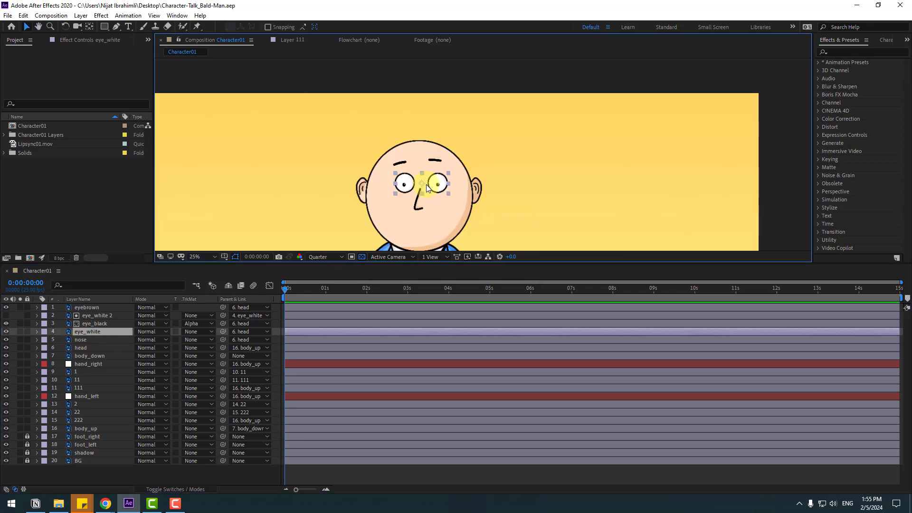
pyautogui.scroll(2, 425, 184)
pyautogui.scroll(-3, 374, 218)
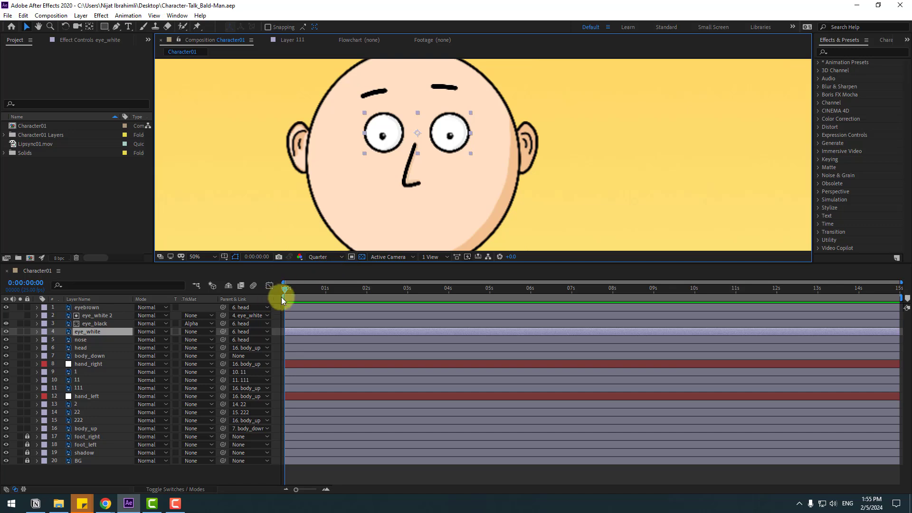
pyautogui.click(296, 289)
pyautogui.press('s')
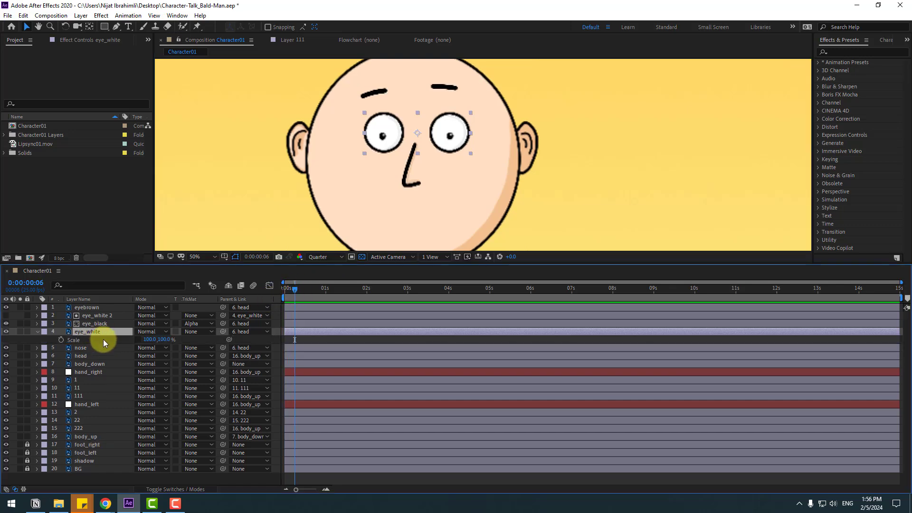
pyautogui.click(61, 340)
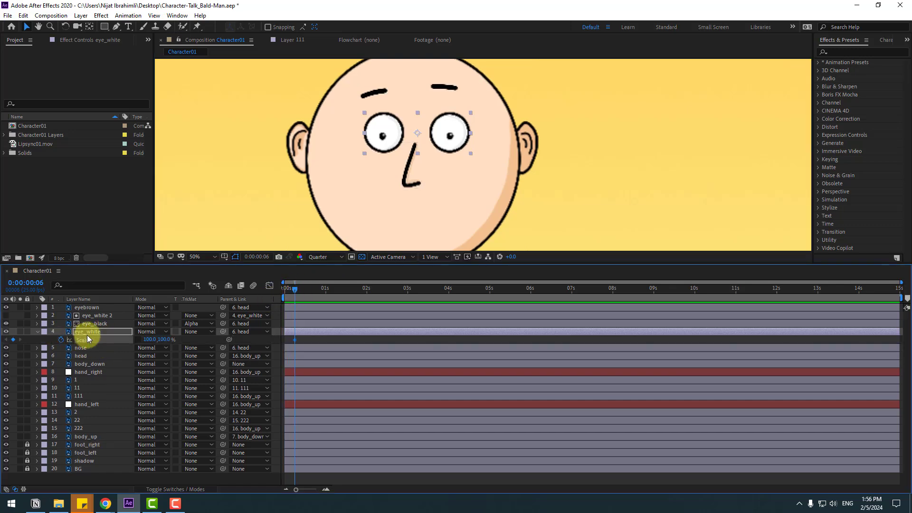
# - Close the eyes at 0:00:00:09 by setting eye_white's vertical scale to 5% while keeping its width at 100%
pyautogui.press('pagedown')
pyautogui.press('pagedown')
pyautogui.press('pagedown')
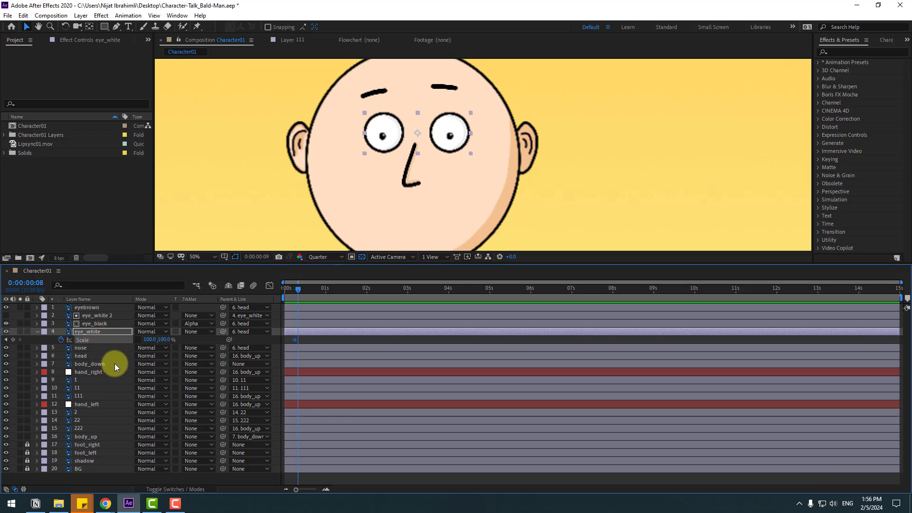
pyautogui.press('Return')
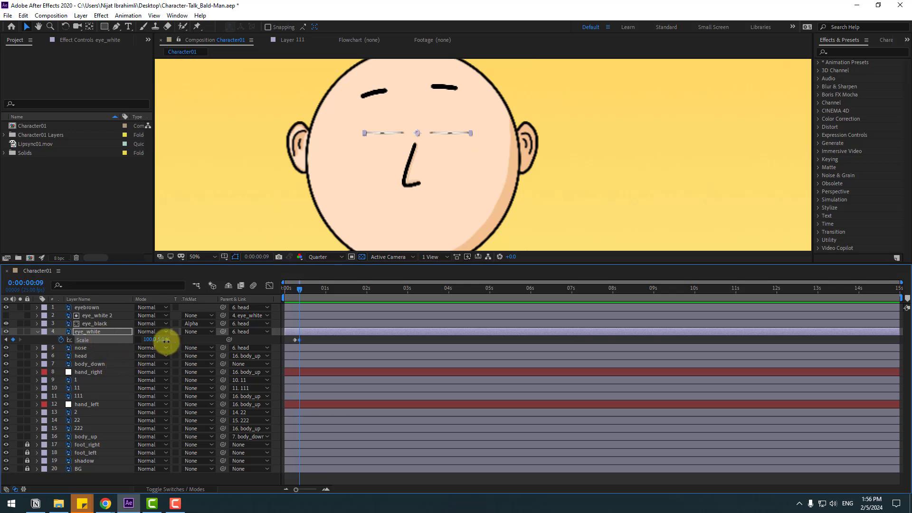
# - Reopen the eyes at 0:00:00:12 by setting eye_white's vertical scale back to 100%
pyautogui.click(352, 331)
pyautogui.press('pagedown')
pyautogui.press('pagedown')
pyautogui.press('pagedown')
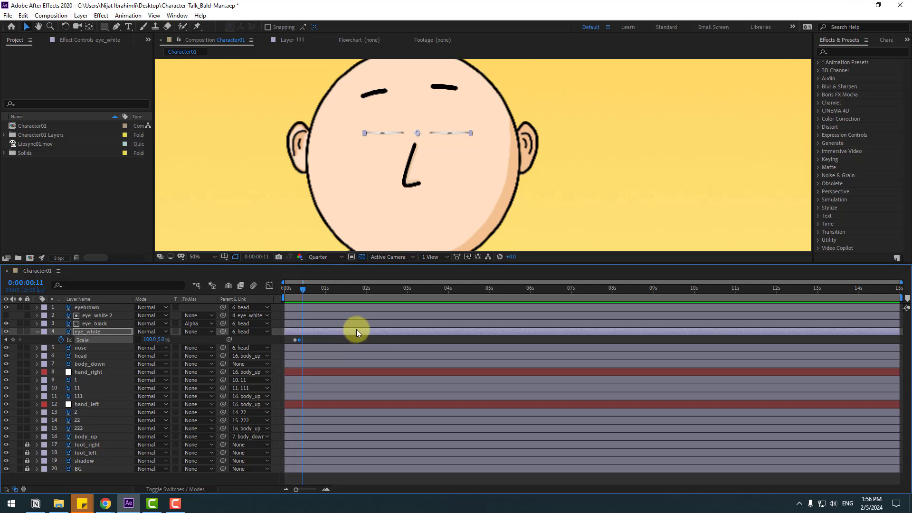
pyautogui.click(164, 340)
pyautogui.write('100')
pyautogui.press('Return')
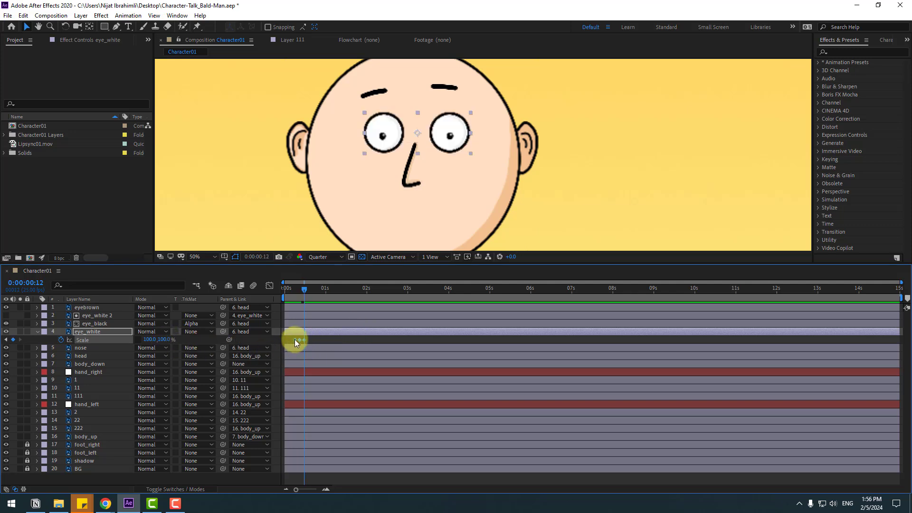
# - Apply Easy Ease to the three eye_white Scale keyframes and preview the blink
pyautogui.rightClick(294, 339)
pyautogui.moveTo(334, 458)
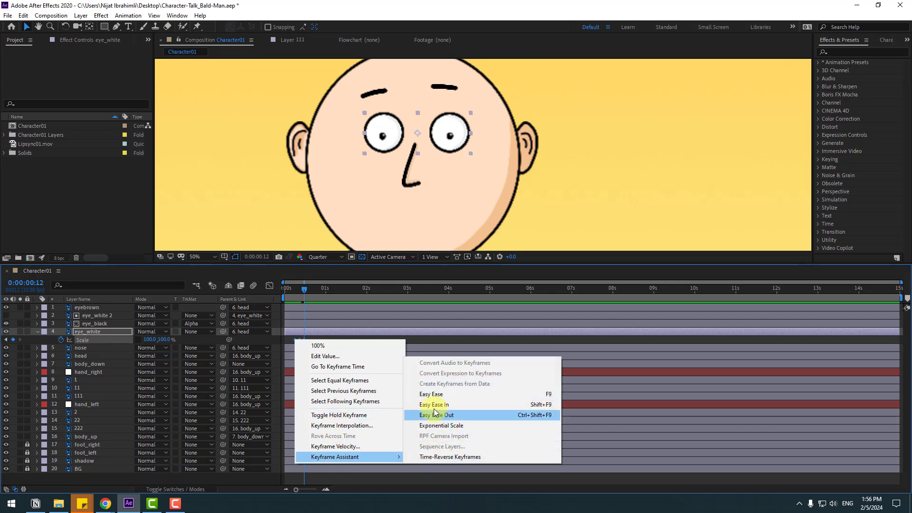
pyautogui.click(540, 395)
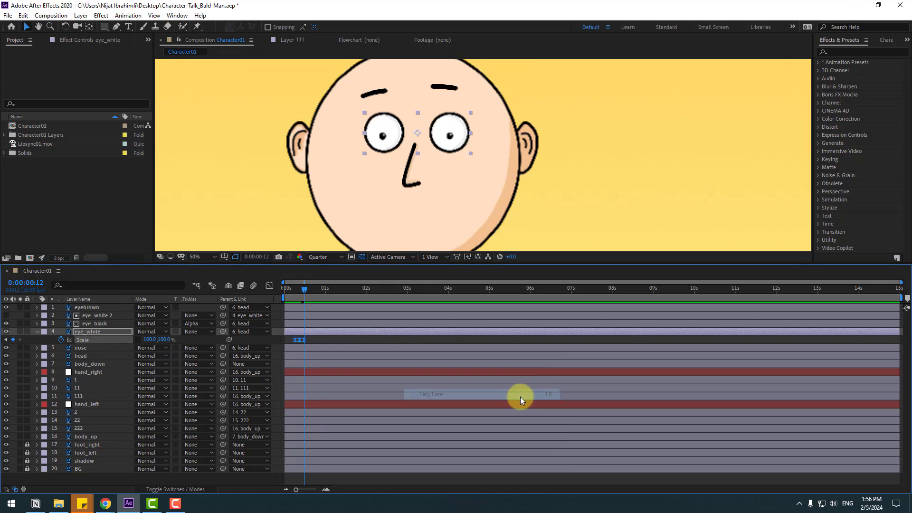
pyautogui.click(319, 341)
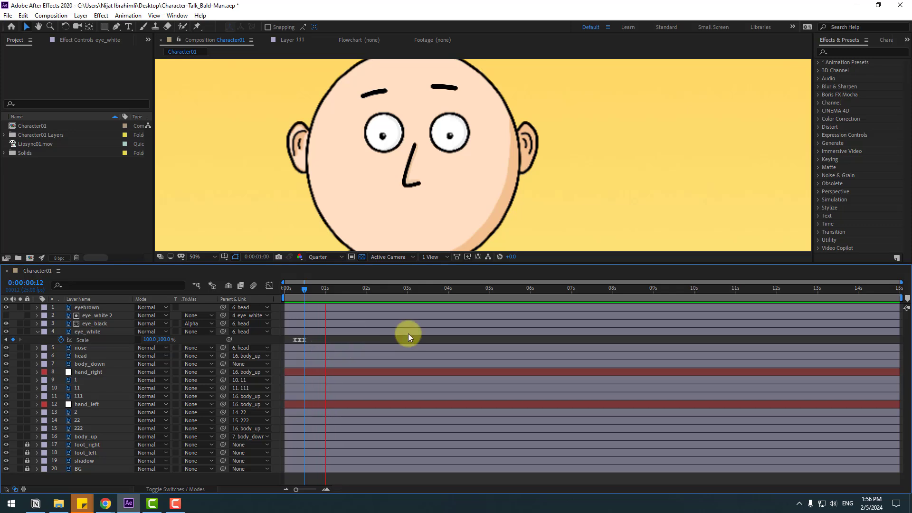
# - End the work area at 0:00:07:00 and trim the composition to it
pyautogui.click(475, 290)
pyautogui.moveTo(489, 292); pyautogui.dragTo(571, 295)
pyautogui.rightClick(535, 298)
pyautogui.click(610, 324)
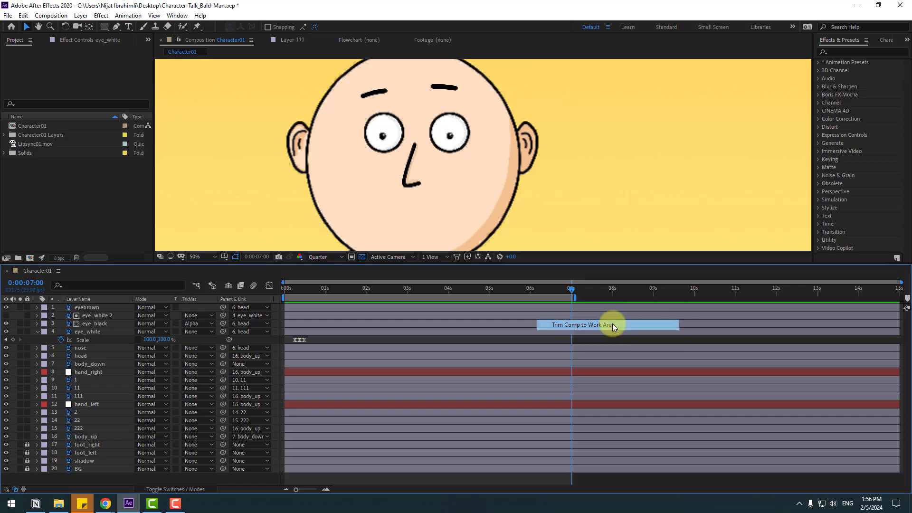
# - Copy the three blink keyframes, paste them at about 1.8, 3.3, 5.2 and 6.2 seconds, and preview the blinking
pyautogui.moveTo(346, 341); pyautogui.dragTo(300, 352)
pyautogui.click(441, 292)
pyautogui.hotkey('ctrl', 'v')
pyautogui.click(570, 290)
pyautogui.hotkey('ctrl', 'v')
pyautogui.click(735, 289)
pyautogui.hotkey('ctrl', 'v')
pyautogui.click(822, 291)
pyautogui.hotkey('ctrl', 'v')
pyautogui.press('space')
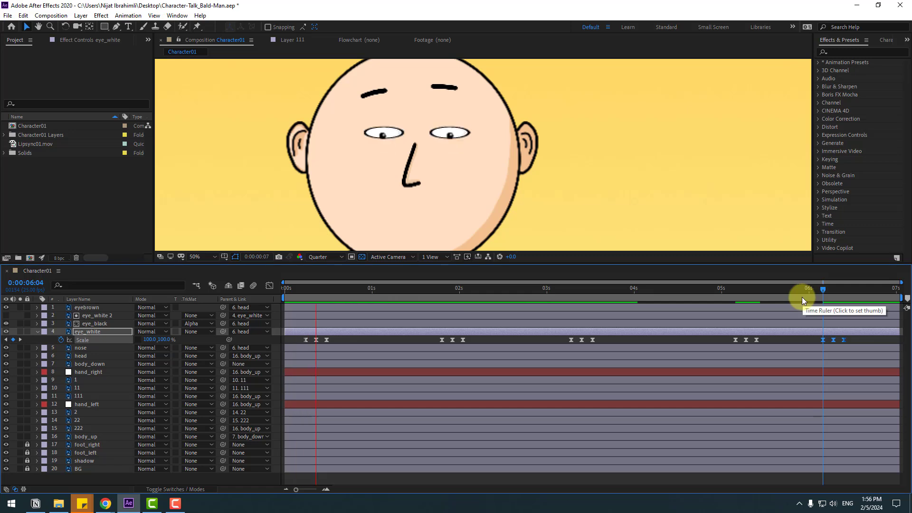
# - Keyframe eye_black's Position at 0:00:00:03, and move the pupils toward the right ear to 592.0, 354.5 at 0:00:00:05
pyautogui.moveTo(316, 290); pyautogui.dragTo(295, 291)
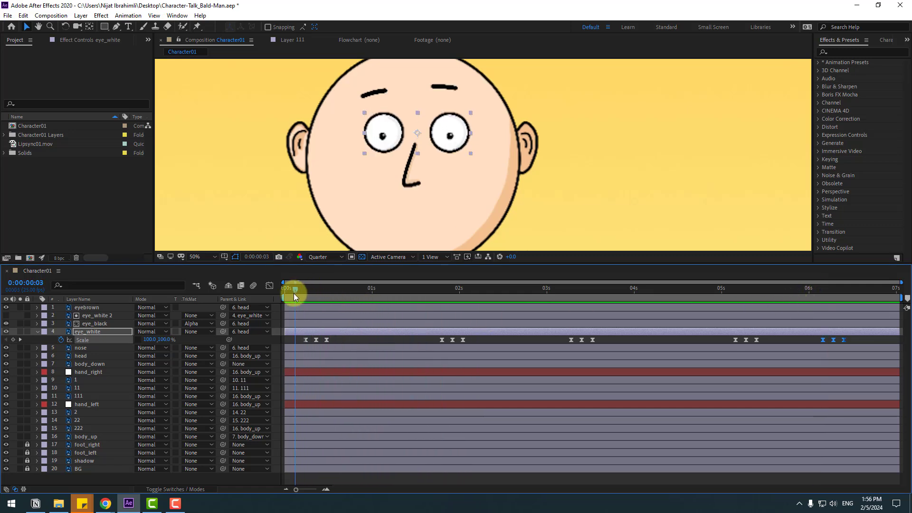
pyautogui.click(94, 325)
pyautogui.press('p')
pyautogui.click(61, 331)
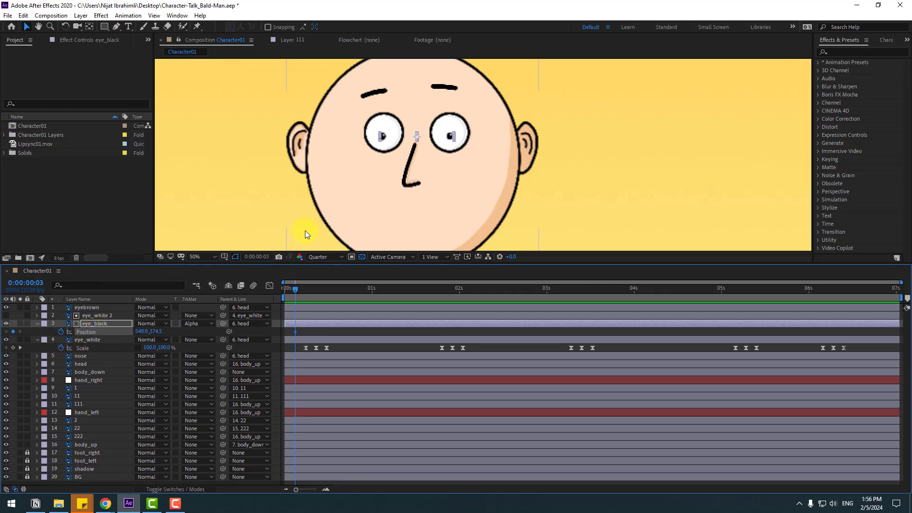
pyautogui.press('pagedown')
pyautogui.press('pagedown')
pyautogui.moveTo(417, 137); pyautogui.dragTo(427, 134)
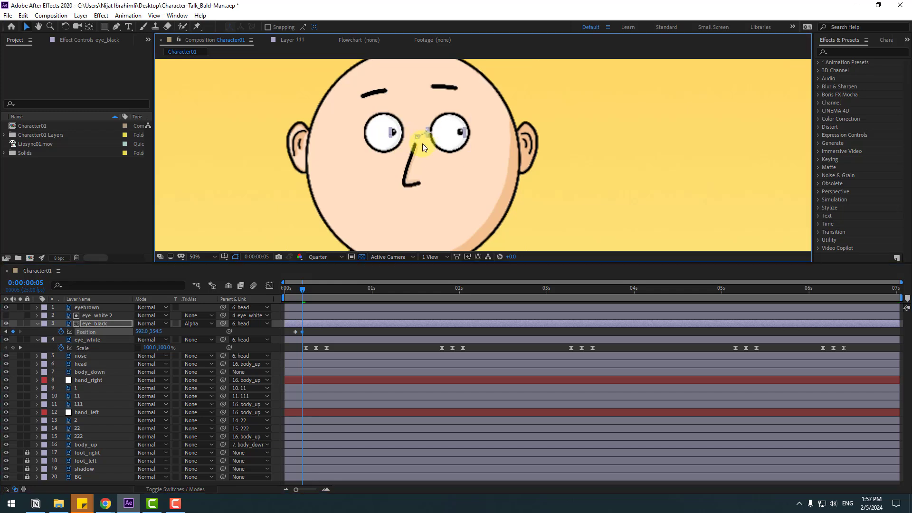
# - Shift both eye_black Position keyframes to about frames 8 and 10 and preview the eye movement
pyautogui.click(298, 333)
pyautogui.moveTo(302, 332); pyautogui.dragTo(319, 333)
pyautogui.press('space')
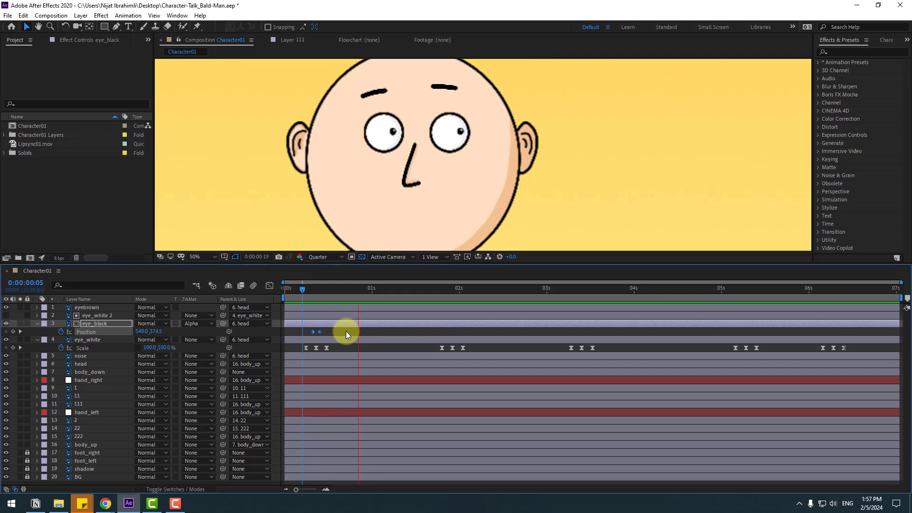
# - Add a hold Position keyframe for eye_black at 0:00:00:21, and lower the pupils to 596.0, 372.5 at 0:00:00:23
pyautogui.moveTo(321, 289); pyautogui.dragTo(358, 291)
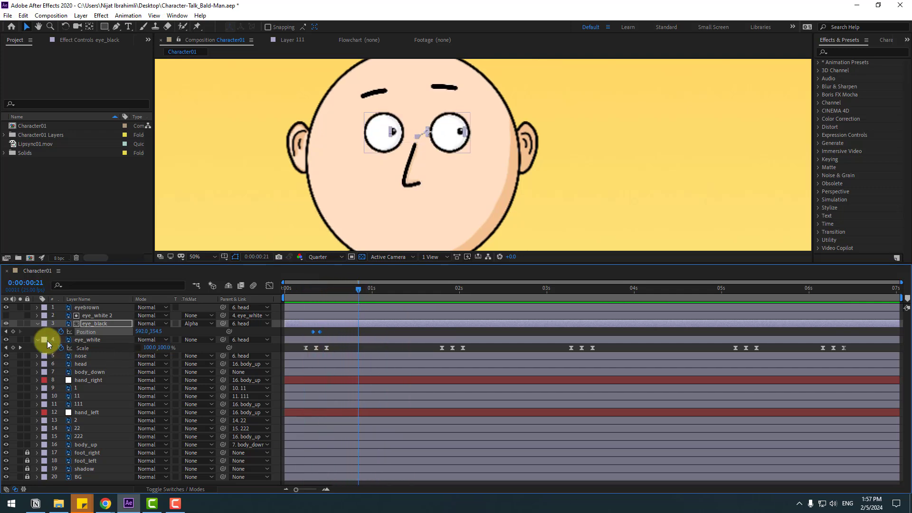
pyautogui.click(13, 331)
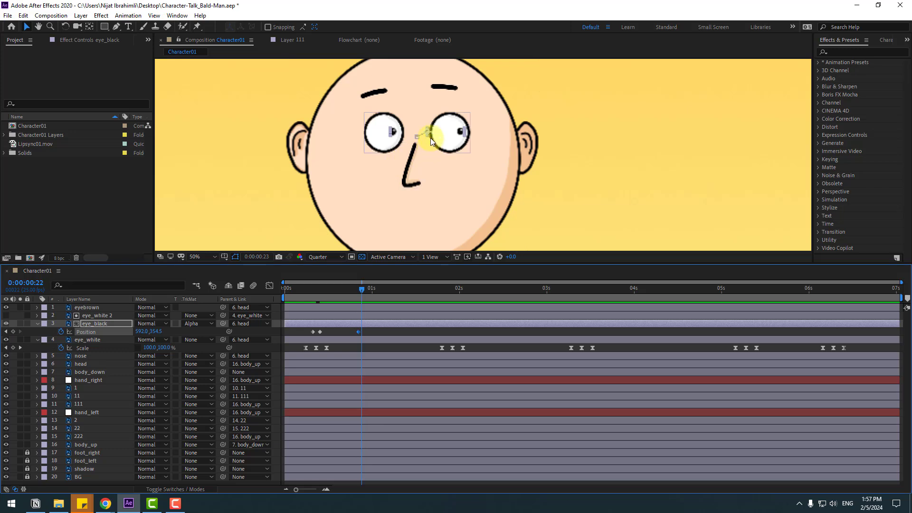
pyautogui.press('pagedown')
pyautogui.press('pagedown')
pyautogui.moveTo(427, 133); pyautogui.dragTo(429, 138)
pyautogui.press('space')
# - Keyframe eye_black's current Position at 0:00:01:09 and raise the pupils slightly at 0:00:01:11
pyautogui.click(393, 290)
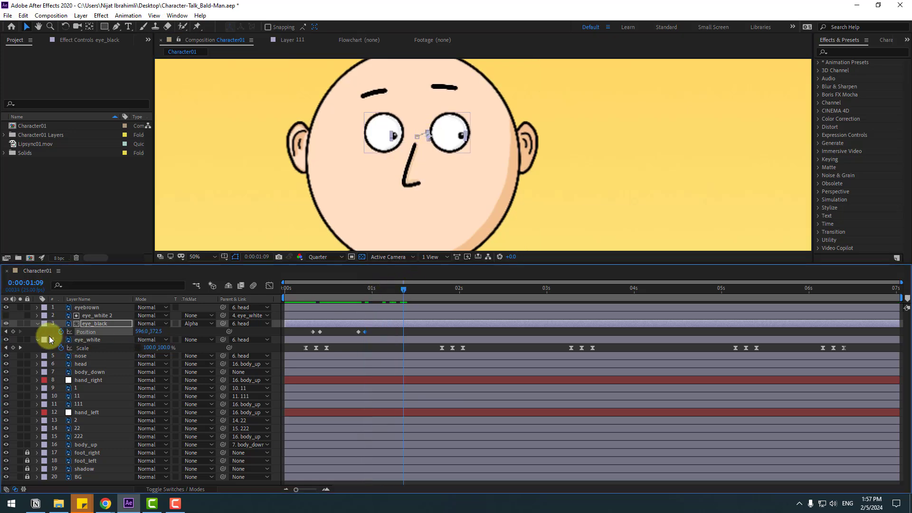
pyautogui.press('pagedown')
pyautogui.press('pagedown')
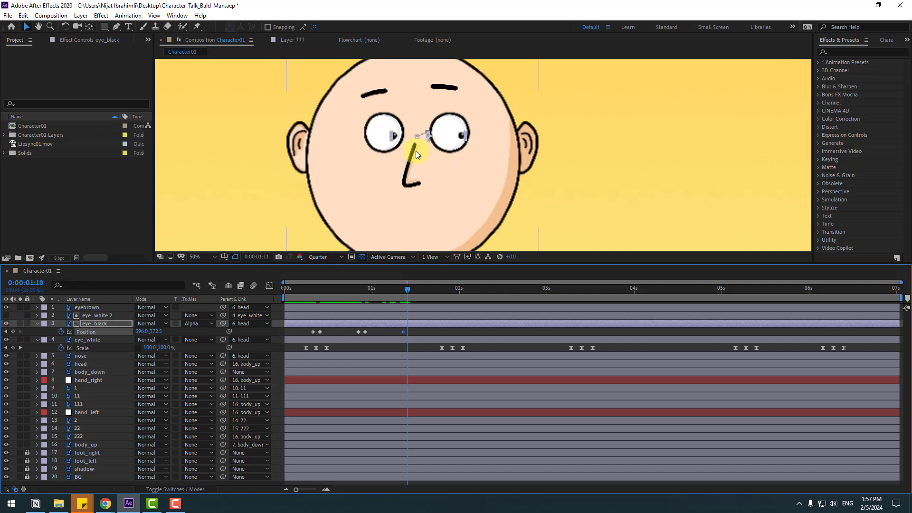
pyautogui.moveTo(430, 135); pyautogui.dragTo(431, 131)
# - Hold eye_black's Position with a keyframe at 0:00:01:18, and return the pupils toward centre at 560.0, 364.5 at 0:00:01:20
pyautogui.moveTo(410, 289); pyautogui.dragTo(435, 289)
pyautogui.click(46, 344)
pyautogui.click(13, 332)
pyautogui.press('pagedown')
pyautogui.press('pagedown')
pyautogui.moveTo(431, 130); pyautogui.dragTo(420, 137)
# - Apply Easy Ease to all eye_black Position keyframes and preview the eye animation
pyautogui.click(451, 354)
pyautogui.moveTo(450, 335); pyautogui.dragTo(298, 337)
pyautogui.rightClick(311, 332)
pyautogui.moveTo(420, 451)
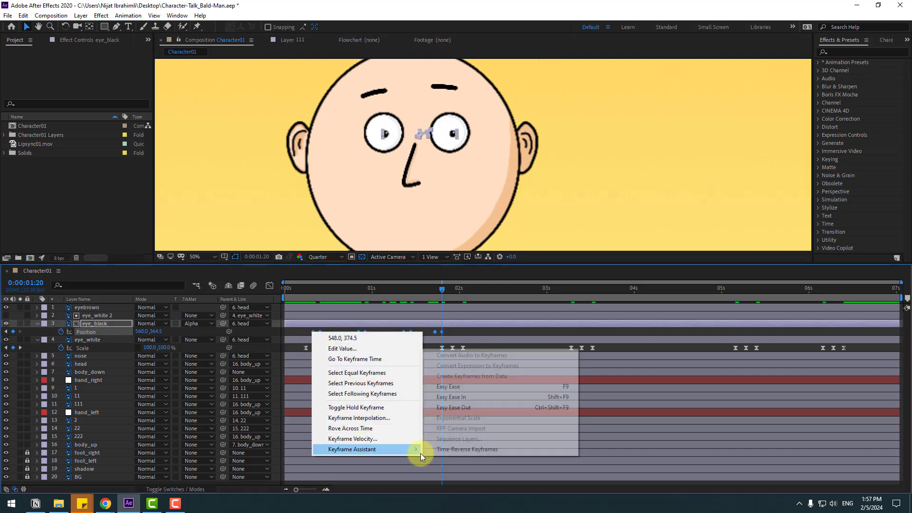
pyautogui.click(459, 386)
pyautogui.press('space')
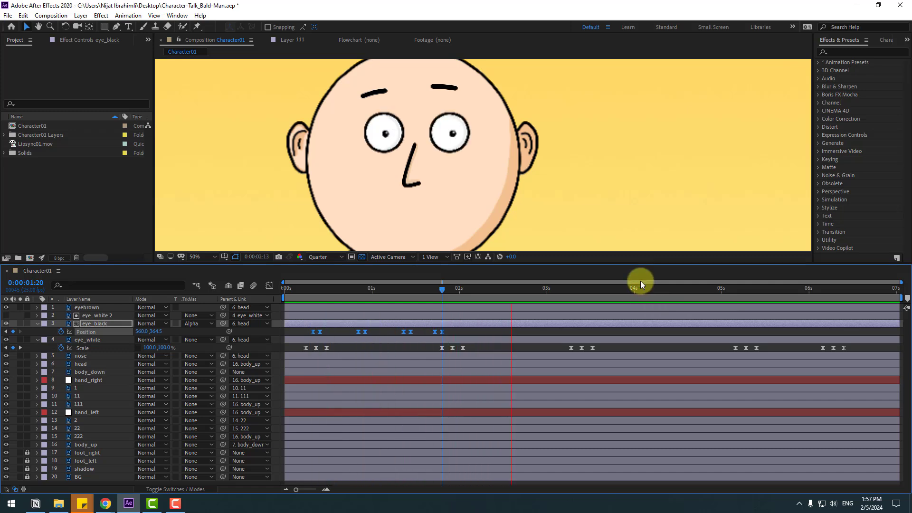
pyautogui.press('space')
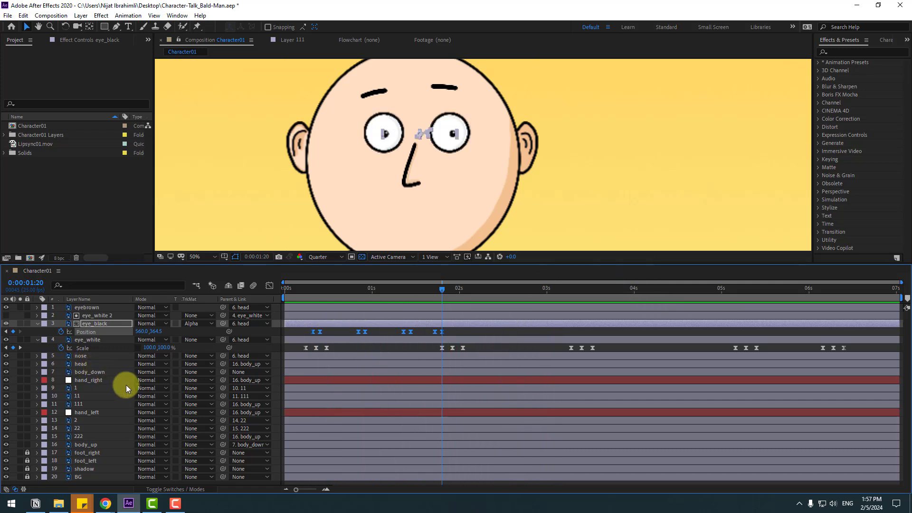
# - Add a Rotation keyframe at 0° to the head layer at 0:00:00:05
pyautogui.click(89, 364)
pyautogui.moveTo(320, 284); pyautogui.dragTo(302, 290)
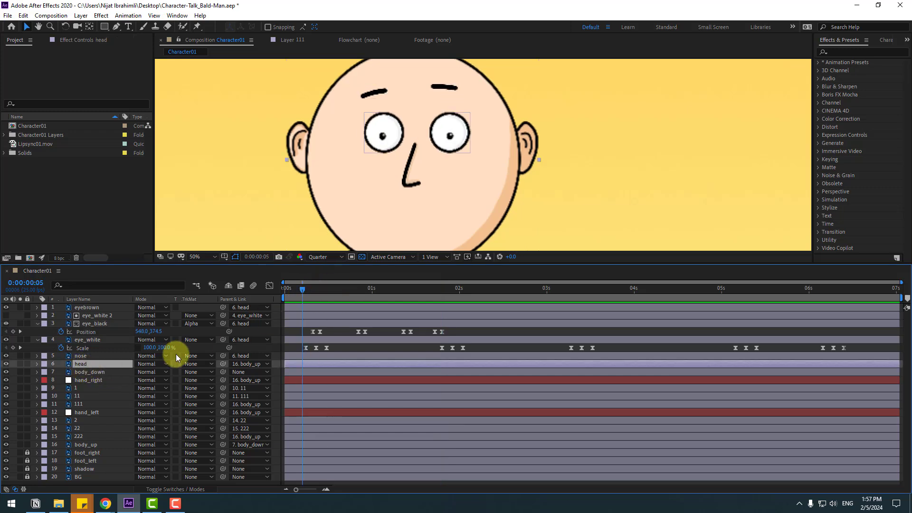
pyautogui.press('r')
pyautogui.click(60, 372)
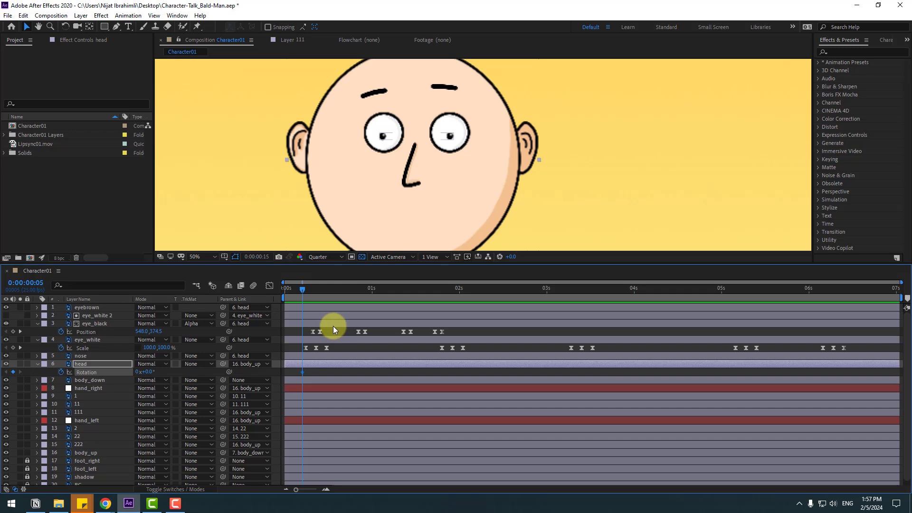
# - Set the head layer's Rotation to -6° at 0:00:00:15
pyautogui.hotkey('shift', 'pagedown')
pyautogui.click(148, 372)
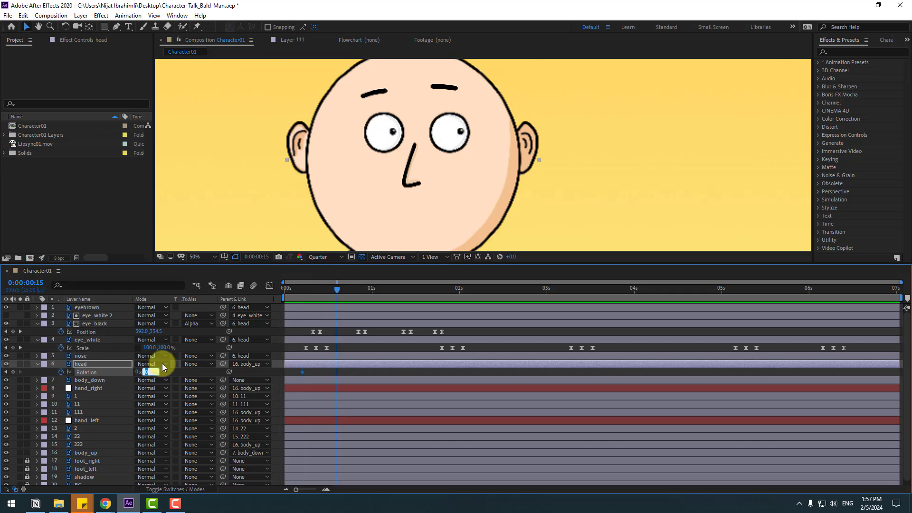
pyautogui.write('-3')
pyautogui.press('Return')
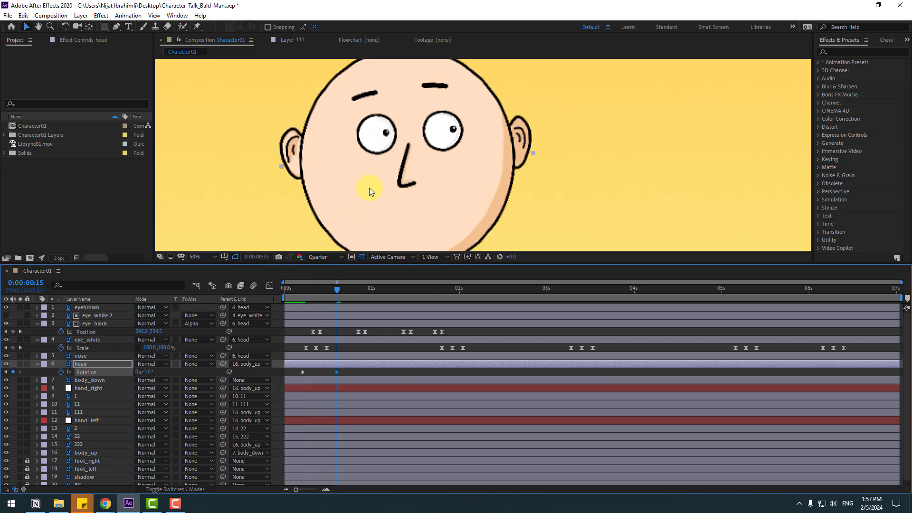
pyautogui.scroll(-2, 369, 187)
pyautogui.click(143, 372)
pyautogui.write('-6')
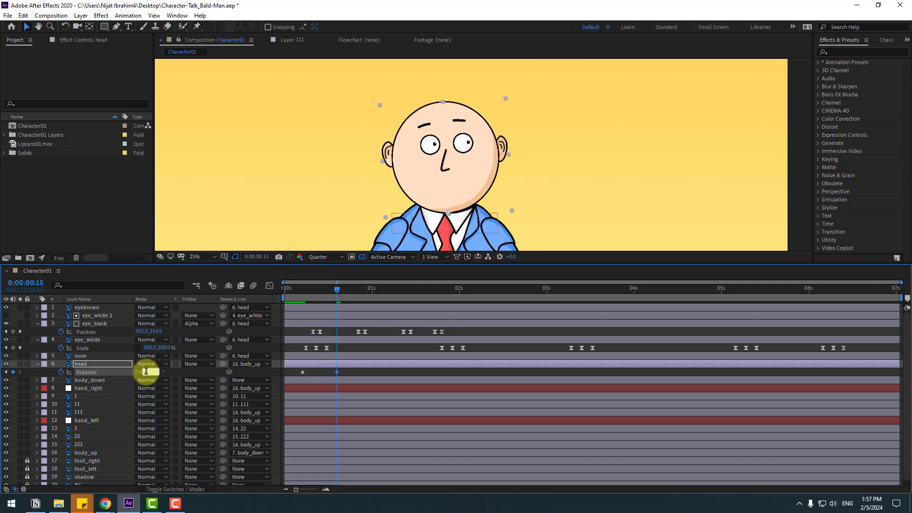
pyautogui.press('Return')
# - Apply Easy Ease to the head layer's Rotation keyframes
pyautogui.rightClick(301, 372)
pyautogui.moveTo(361, 364)
pyautogui.click(419, 395)
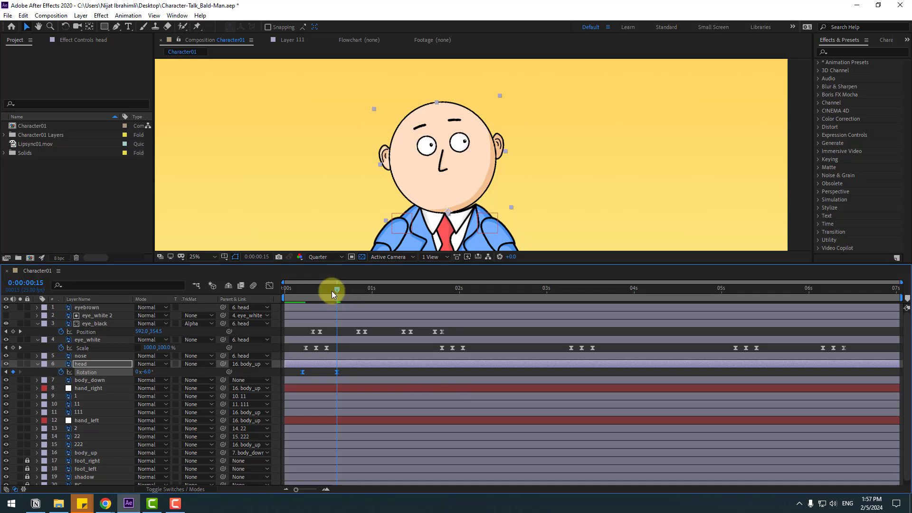
# - Hold the head's Rotation with a keyframe at 0:00:00:20, and set it to -3° at 0:00:00:23
pyautogui.moveTo(344, 290); pyautogui.dragTo(355, 289)
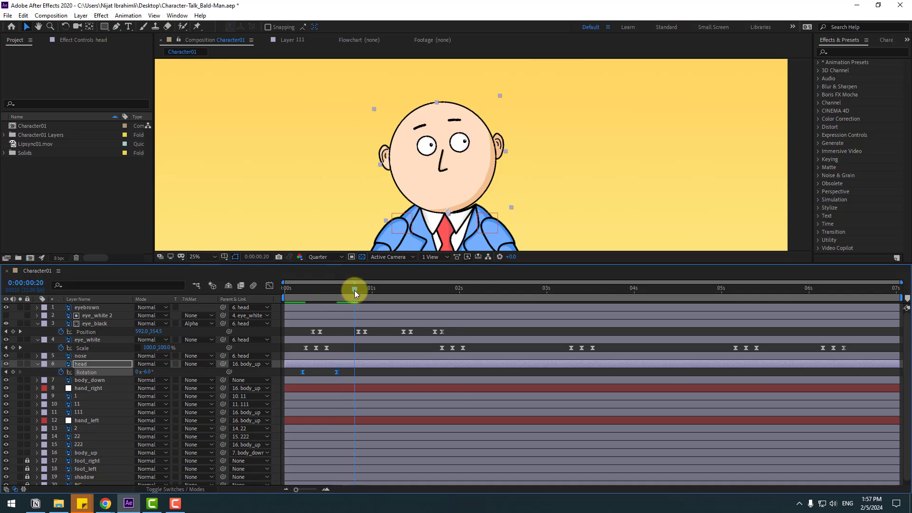
pyautogui.click(13, 372)
pyautogui.moveTo(363, 291); pyautogui.dragTo(366, 290)
pyautogui.click(147, 372)
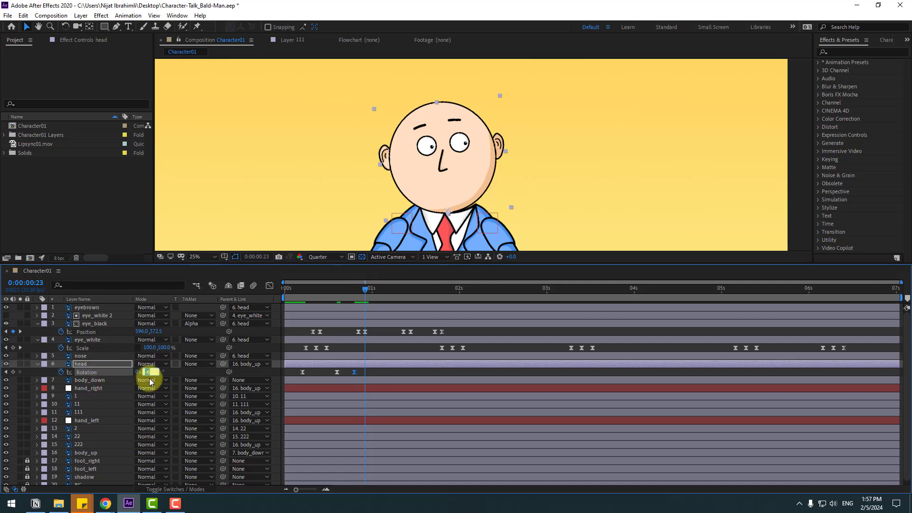
pyautogui.write('-3')
pyautogui.press('Return')
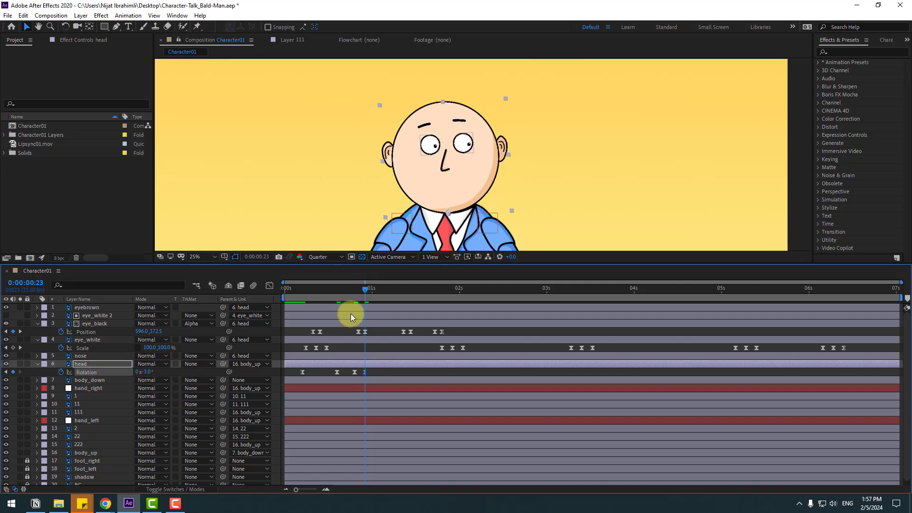
# - Hold the head's Rotation with a keyframe at 0:00:01:09, and tilt it to -7° at 0:00:01:11
pyautogui.moveTo(346, 289); pyautogui.dragTo(383, 292)
pyautogui.click(13, 371)
pyautogui.press('pagedown')
pyautogui.press('pagedown')
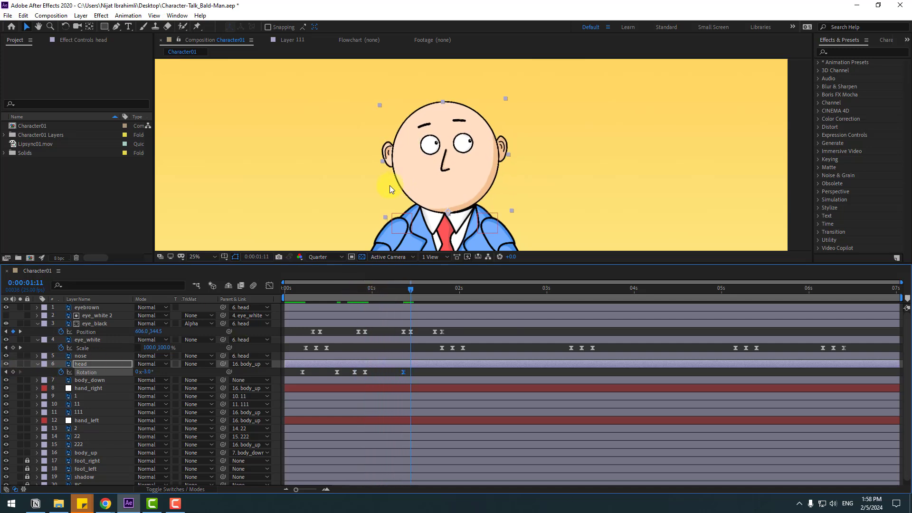
pyautogui.moveTo(146, 371); pyautogui.dragTo(220, 386)
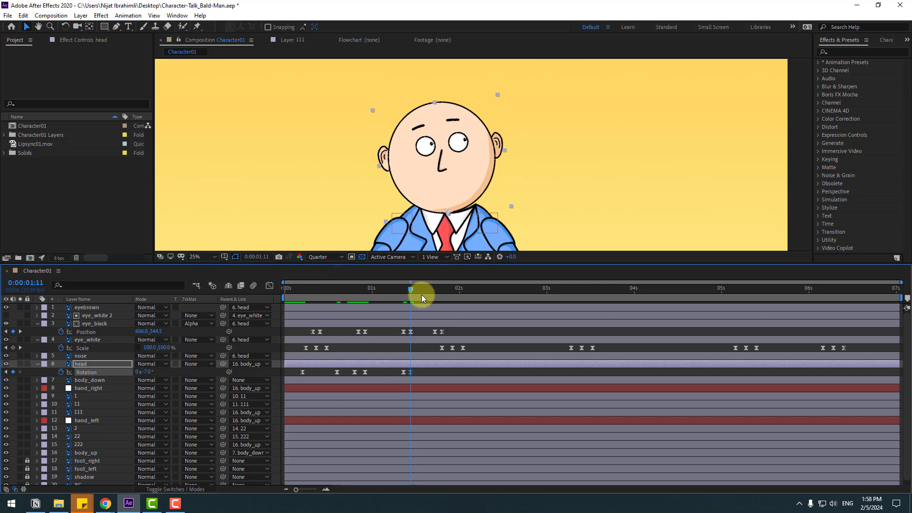
# - Hold the head's Rotation with a keyframe at 0:00:01:18, and return it to 0° at 0:00:02:03
pyautogui.click(12, 372)
pyautogui.hotkey('shift', 'pagedown')
pyautogui.click(146, 372)
pyautogui.write('0')
pyautogui.press('Return')
# - Shift the last two eye_black Position keyframes a few frames later and preview the head and eye animation
pyautogui.moveTo(449, 333)
pyautogui.mouseDown()
pyautogui.moveTo(433, 337)
pyautogui.moveTo(452, 335)
pyautogui.mouseUp()
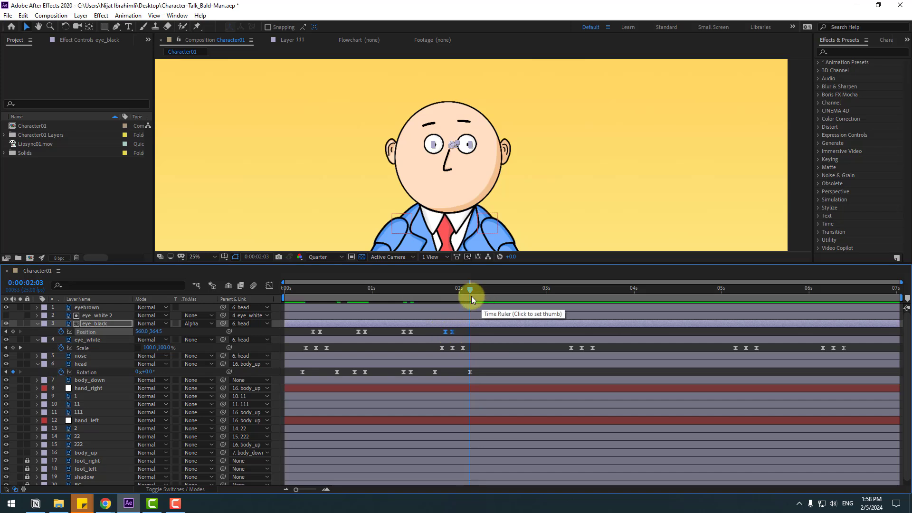
pyautogui.press('space')
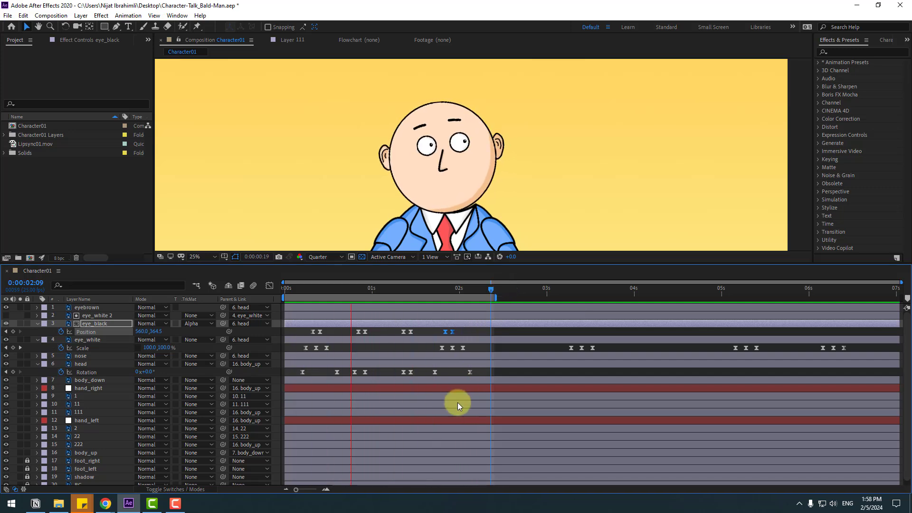
pyautogui.scroll(-2, 473, 223)
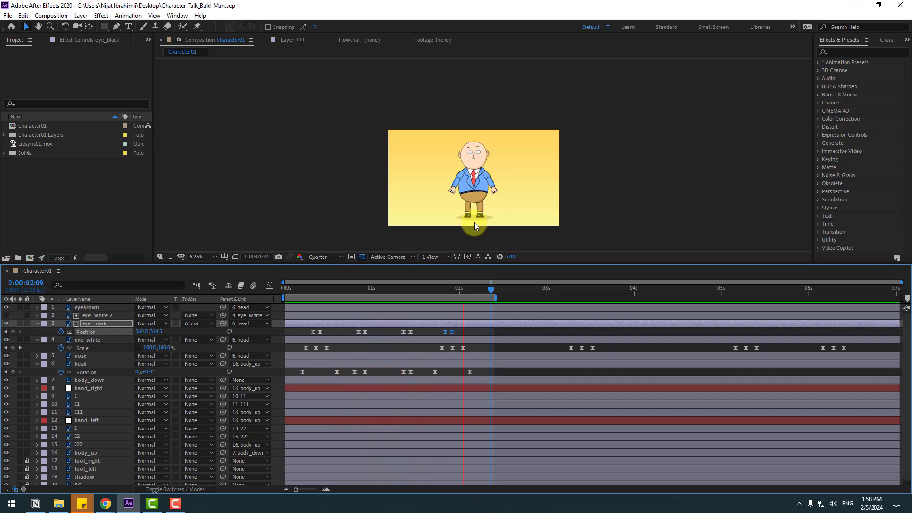
# - Select the hand_right and hand_left nulls and reveal their Rotation properties
pyautogui.scroll(1, 473, 223)
pyautogui.click(287, 290)
pyautogui.click(443, 189)
pyautogui.keyDown('shift'); pyautogui.click(485, 190); pyautogui.keyUp('shift')
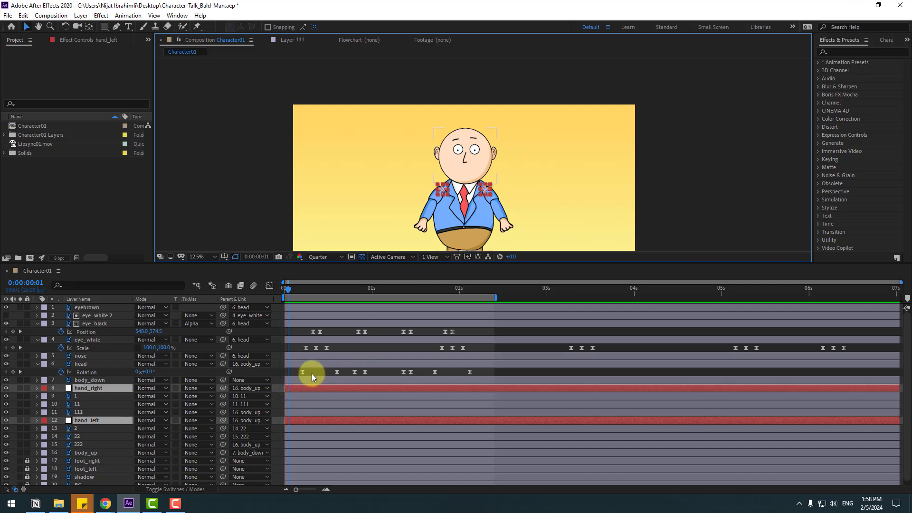
pyautogui.press('r')
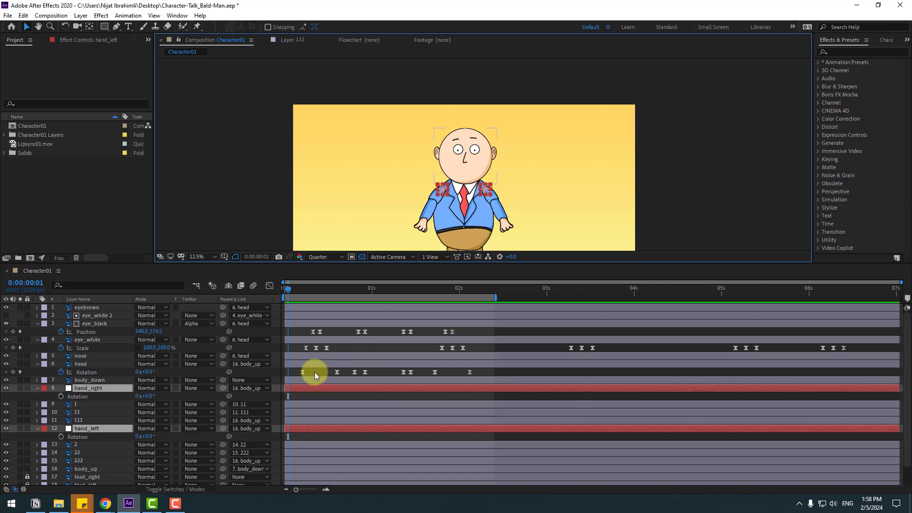
# - Keyframe hand_right's Rotation at 0° at 0:00:00:04, and swing that arm outward at 0:00:00:14
pyautogui.click(286, 290)
pyautogui.click(297, 289)
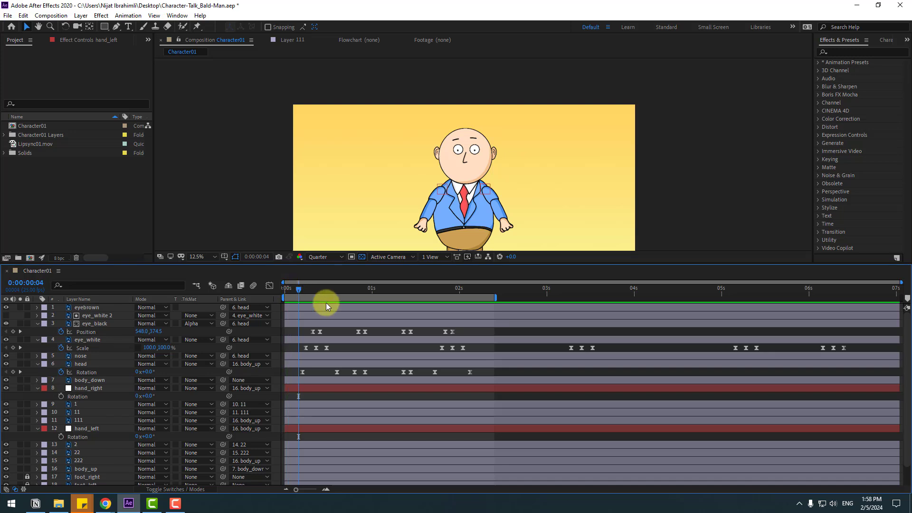
pyautogui.click(61, 396)
pyautogui.hotkey('shift', 'pagedown')
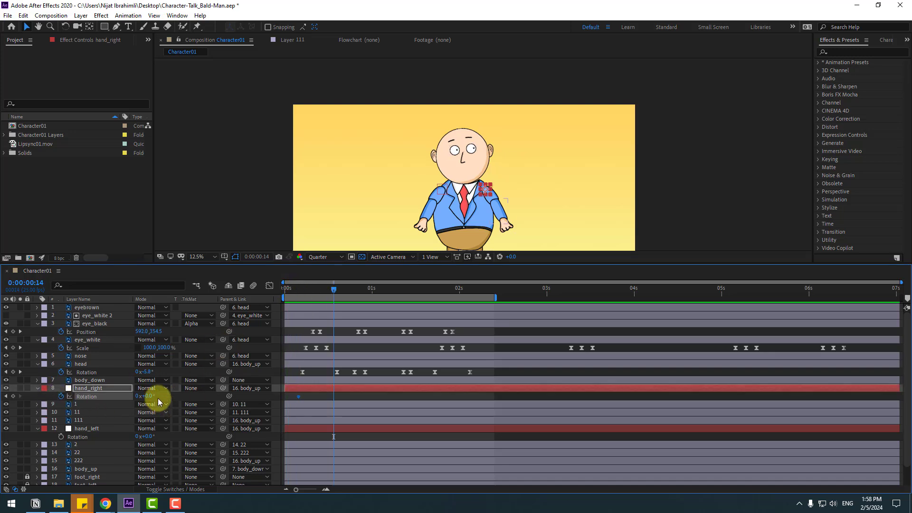
pyautogui.moveTo(146, 395); pyautogui.dragTo(142, 397)
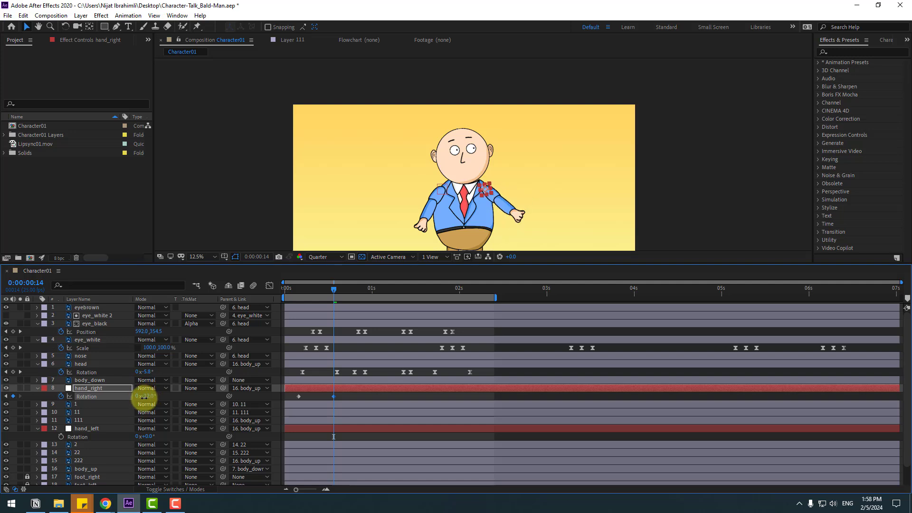
# - Keyframe hand_left's Rotation at 0° at 0:00:00:04, and swing that arm outward at 0:00:00:14
pyautogui.moveTo(315, 288); pyautogui.dragTo(298, 290)
pyautogui.click(62, 437)
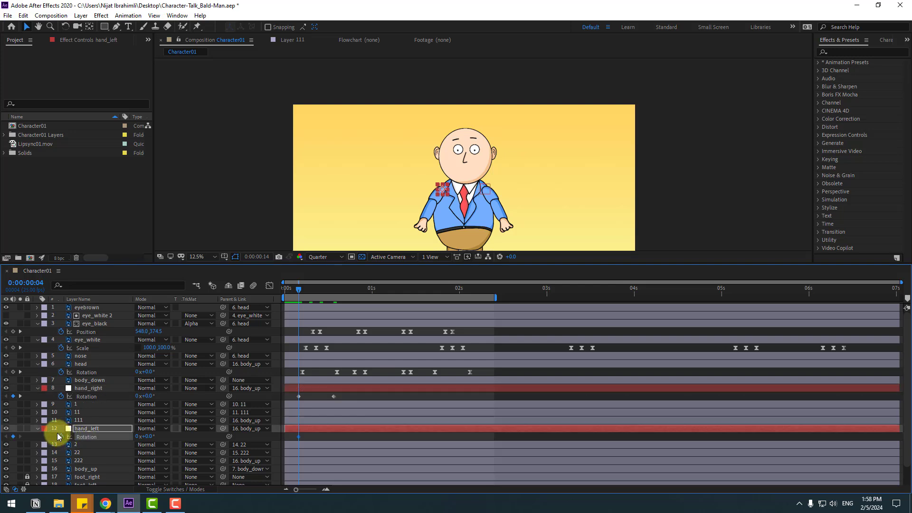
pyautogui.hotkey('shift', 'pagedown')
pyautogui.moveTo(148, 436); pyautogui.dragTo(156, 435)
# - Hold both hand nulls' Rotation at 0:00:00:23, and fold the arms inward at 0:00:01:06 with hand_right at 34° and hand_left at -29°
pyautogui.moveTo(333, 288); pyautogui.dragTo(392, 292)
pyautogui.click(13, 396)
pyautogui.click(13, 436)
pyautogui.moveTo(148, 396); pyautogui.dragTo(169, 395)
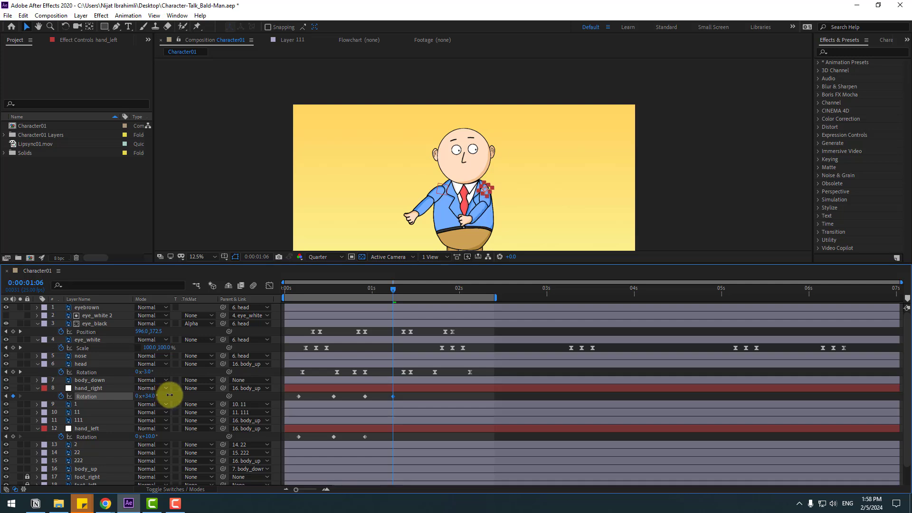
pyautogui.moveTo(147, 437); pyautogui.dragTo(132, 437)
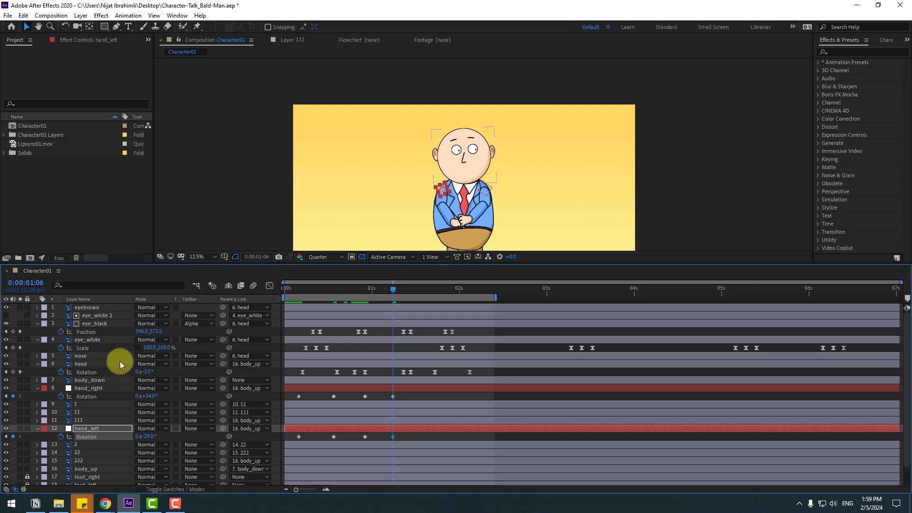
# - Move the body_down layer below the arm layers, directly above body_up, and preview the animation
pyautogui.moveTo(92, 380); pyautogui.dragTo(93, 463)
pyautogui.press('space')
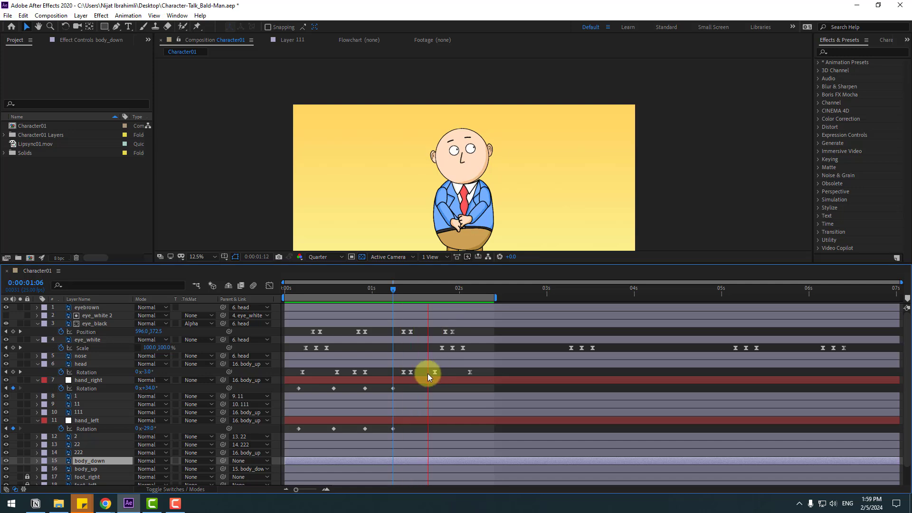
# - Hold hand_right's Rotation with a keyframe around 0:00:01:15, and lower it to 16° around 0:00:02:01
pyautogui.moveTo(406, 287); pyautogui.dragTo(411, 288)
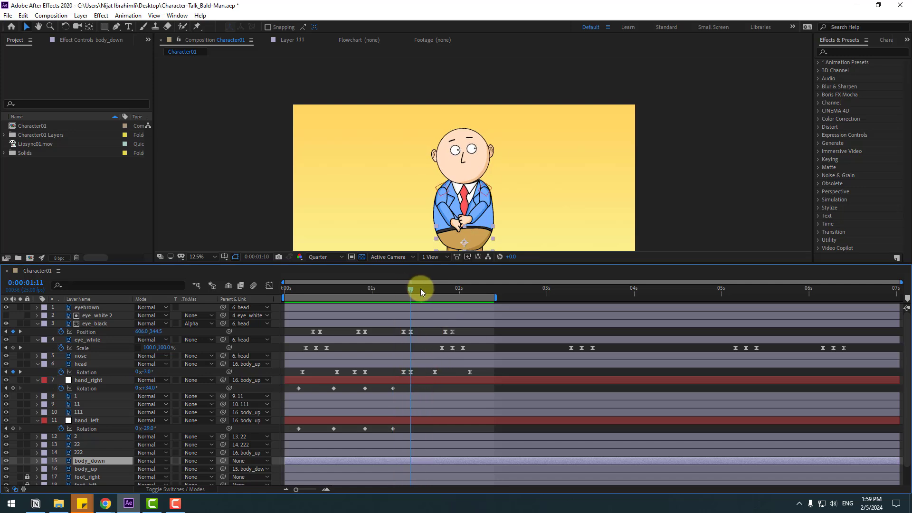
pyautogui.click(13, 388)
pyautogui.moveTo(437, 290); pyautogui.dragTo(463, 289)
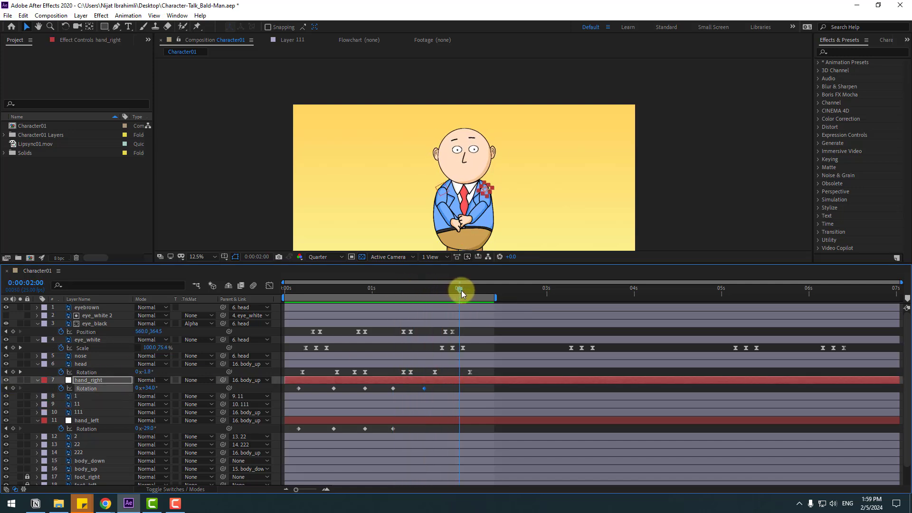
pyautogui.moveTo(149, 387); pyautogui.dragTo(157, 388)
# - Hold hand_left's Rotation with a keyframe at 0:00:01:22, and set it to -12° at 0:00:02:06
pyautogui.click(450, 289)
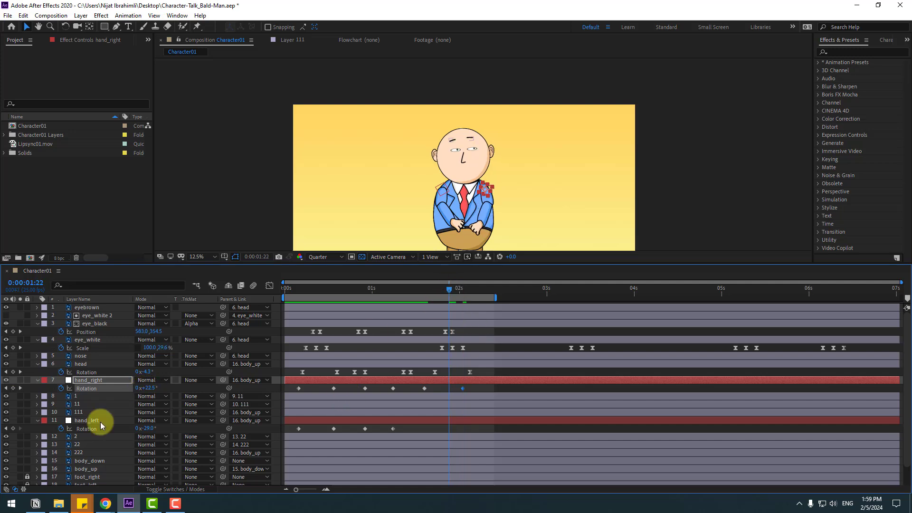
pyautogui.click(14, 429)
pyautogui.moveTo(474, 293); pyautogui.dragTo(480, 291)
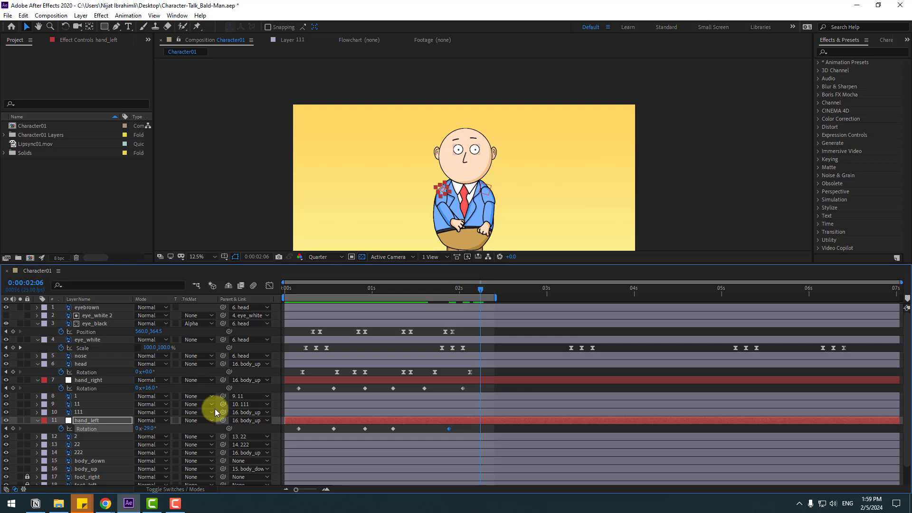
pyautogui.moveTo(147, 432); pyautogui.dragTo(159, 430)
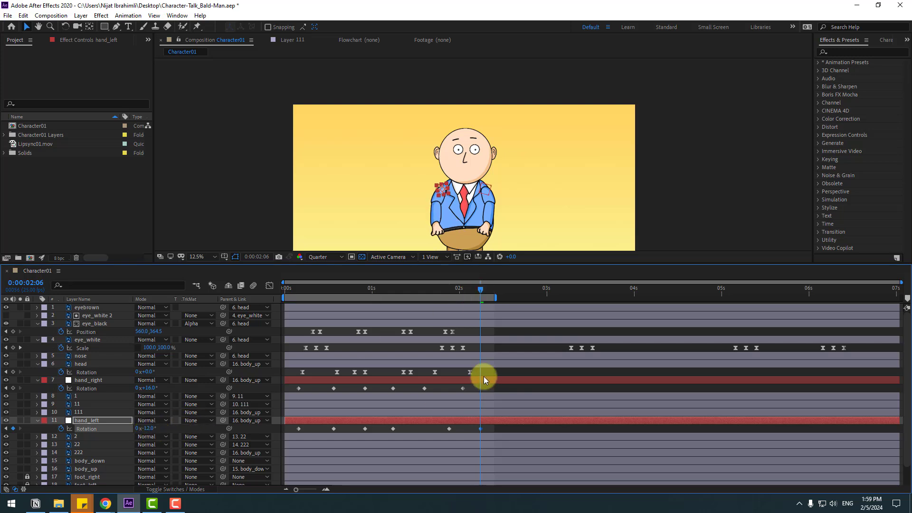
# - Apply Easy Ease to all hand_right and hand_left Rotation keyframes and preview the arm animation
pyautogui.moveTo(497, 383); pyautogui.dragTo(299, 430)
pyautogui.rightClick(299, 430)
pyautogui.moveTo(360, 422)
pyautogui.click(437, 361)
pyautogui.press('space')
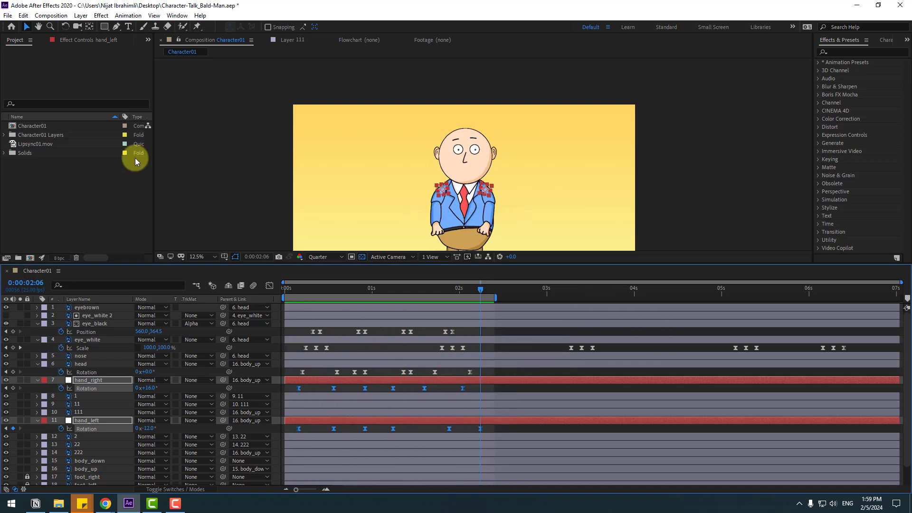
# - Add Lipsync01.mov as the top layer and position the mouth on the face below the nose
pyautogui.click(47, 145)
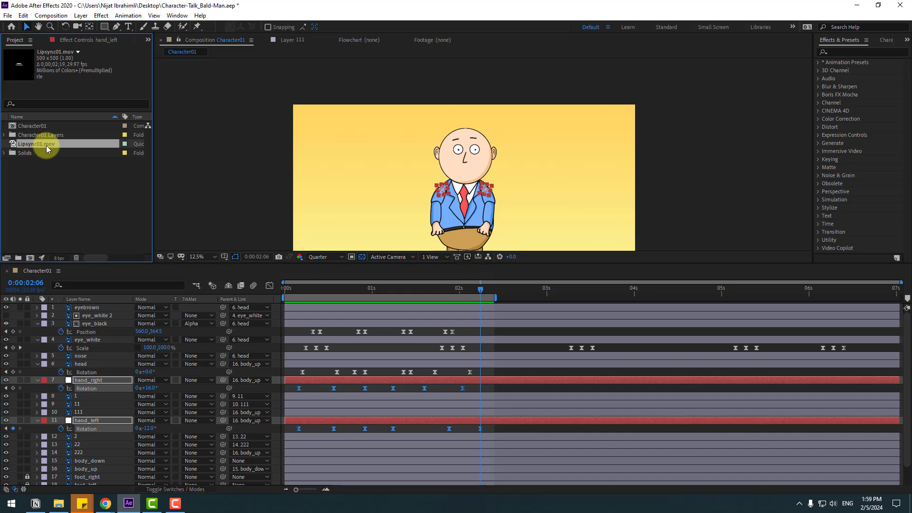
pyautogui.moveTo(44, 144); pyautogui.dragTo(92, 312)
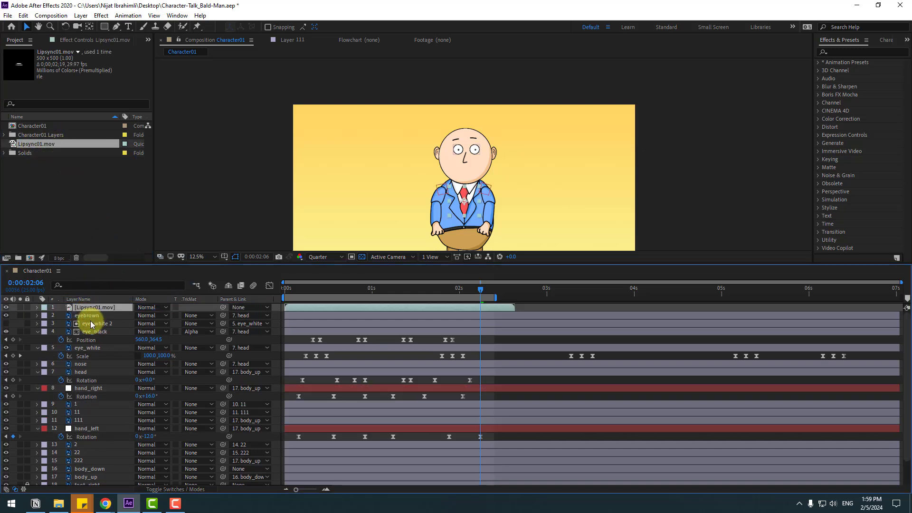
pyautogui.moveTo(471, 292); pyautogui.dragTo(410, 290)
pyautogui.scroll(4, 461, 219)
pyautogui.moveTo(427, 201)
pyautogui.mouseDown()
pyautogui.moveTo(470, 109)
pyautogui.moveTo(421, 205)
pyautogui.moveTo(425, 195)
pyautogui.mouseUp()
pyautogui.click(345, 309)
pyautogui.moveTo(324, 290); pyautogui.dragTo(261, 293)
pyautogui.moveTo(423, 199); pyautogui.dragTo(431, 198)
# - Parent the Lipsync01.mov layer to the head layer and preview the animation
pyautogui.moveTo(223, 309); pyautogui.dragTo(81, 371)
pyautogui.scroll(-2, 280, 243)
pyautogui.press('space')
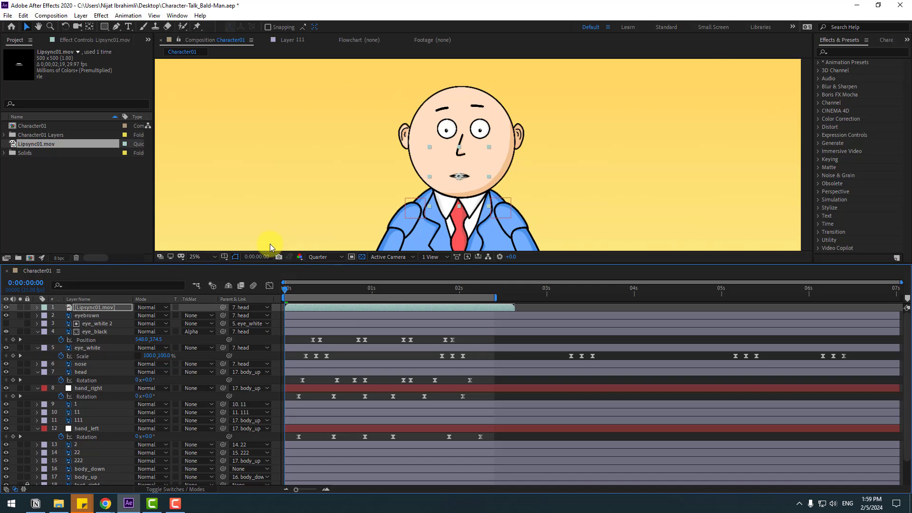
pyautogui.press('space')
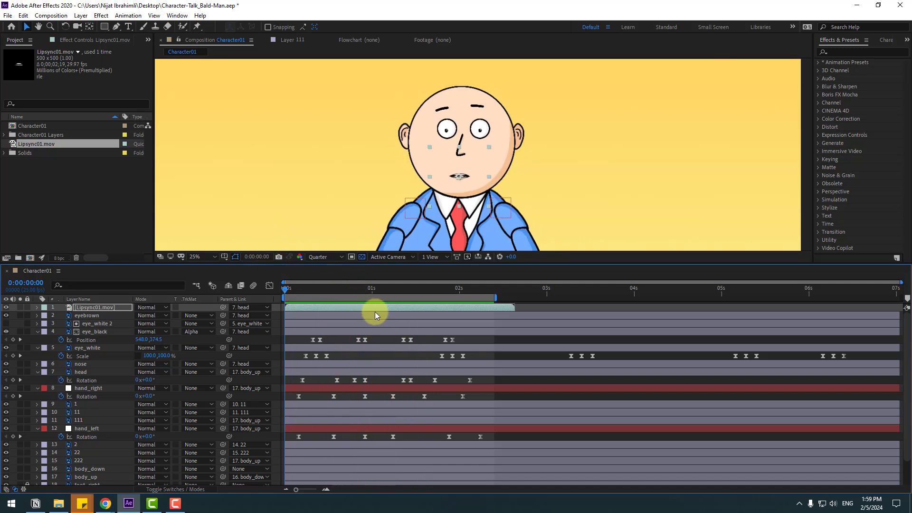
# - Time-stretch the Lipsync01.mov layer with a Stretch Factor of 135, holding the layer in-point, and preview the mouth animation
pyautogui.rightClick(374, 307)
pyautogui.moveTo(472, 89)
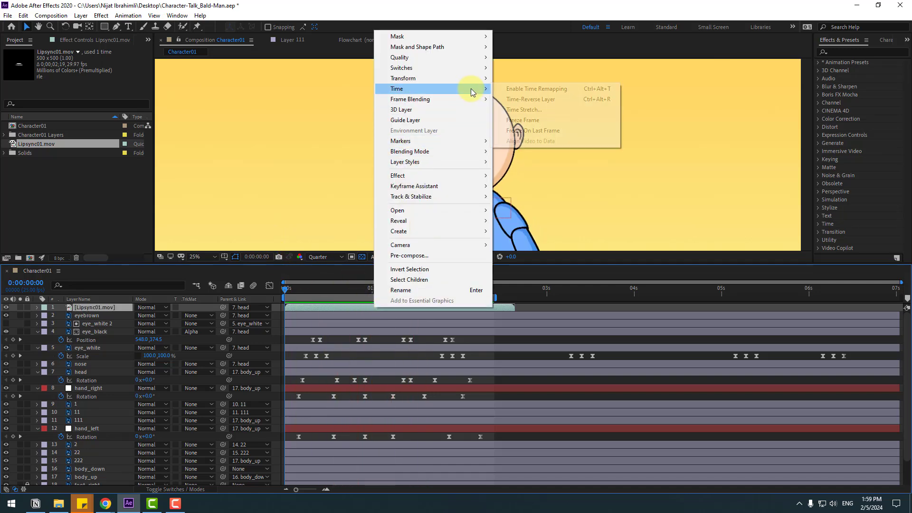
pyautogui.click(524, 110)
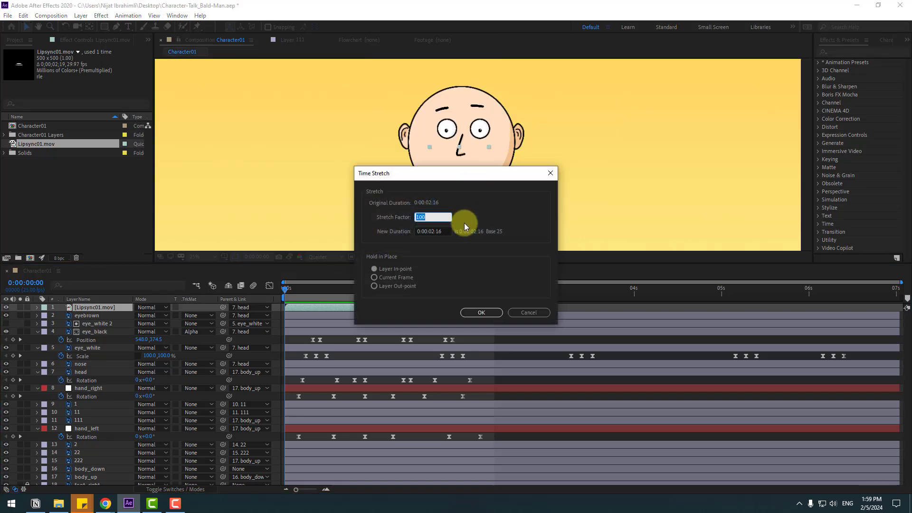
pyautogui.write('1')
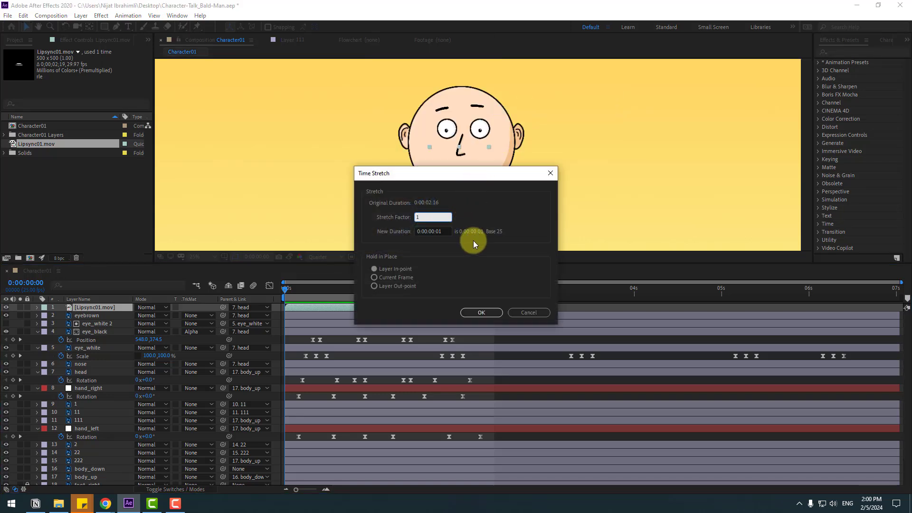
pyautogui.write('35')
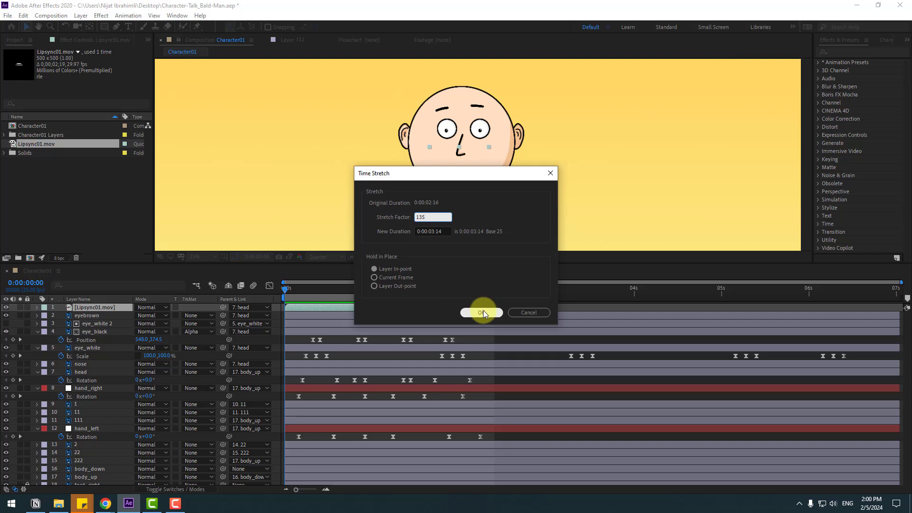
pyautogui.click(482, 311)
pyautogui.press('space')
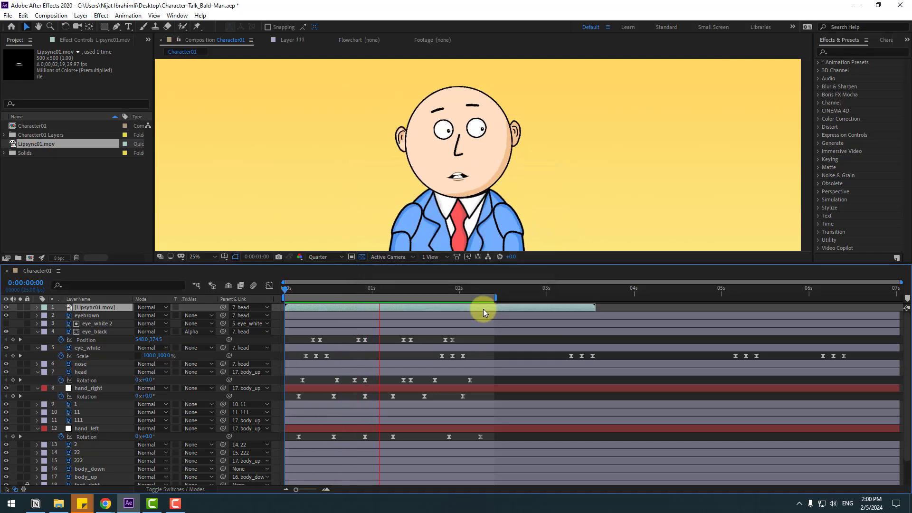
pyautogui.press('space')
# - Respace the middle Rotation keyframes of the head layer more evenly and preview the whole character's animation
pyautogui.moveTo(301, 289); pyautogui.dragTo(330, 289)
pyautogui.click(496, 132)
pyautogui.moveTo(496, 147); pyautogui.dragTo(499, 149)
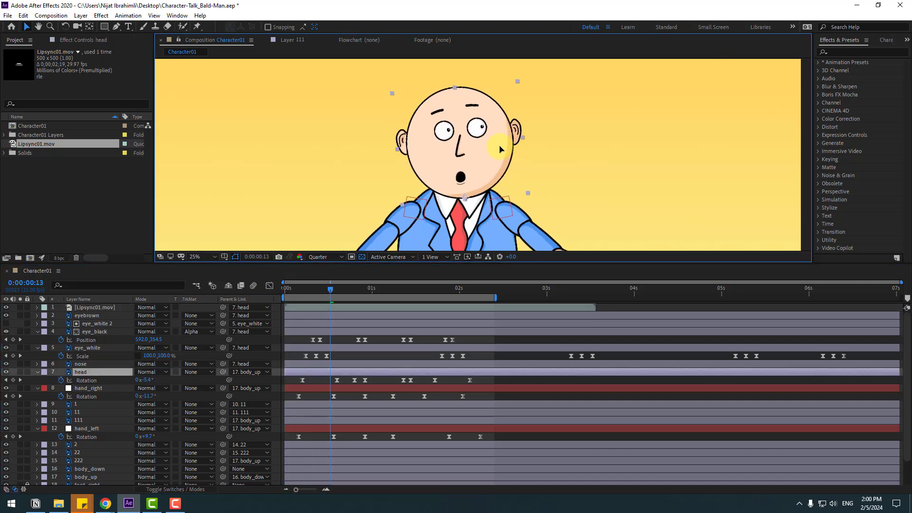
pyautogui.press('space')
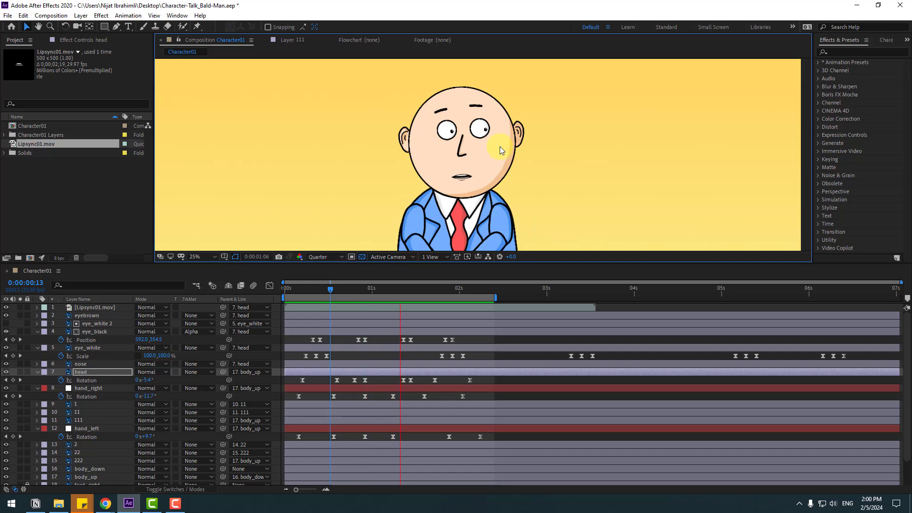
pyautogui.scroll(-1, 514, 147)
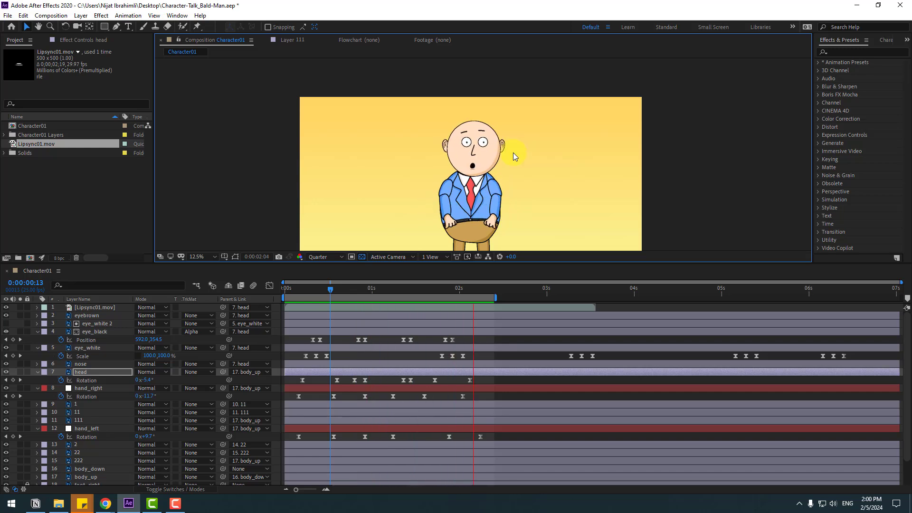
pyautogui.press('space')
pyautogui.click(397, 289)
pyautogui.moveTo(404, 379); pyautogui.dragTo(371, 381)
pyautogui.press('space')
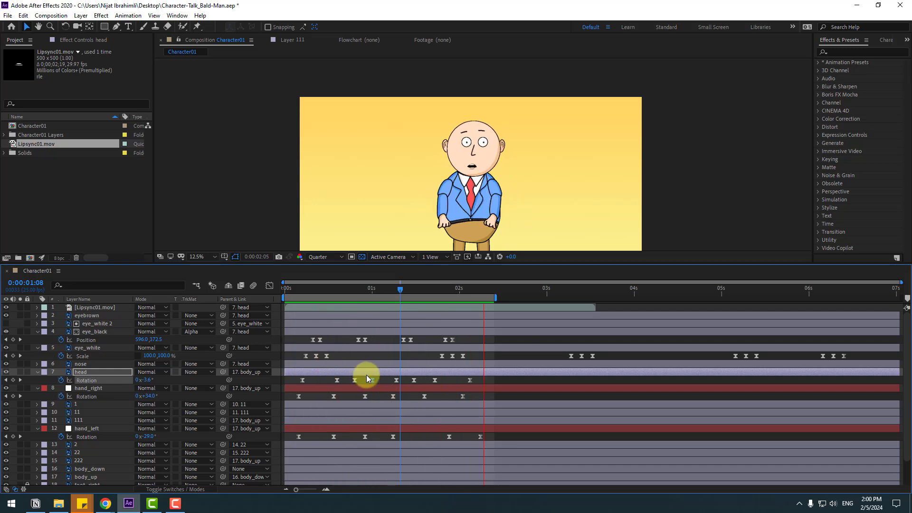
pyautogui.press('space')
# - Keyframe body_down's Rotation at 0° at 0:00:00:04, and set it to -3° at 0:00:00:14
pyautogui.scroll(-2, 107, 421)
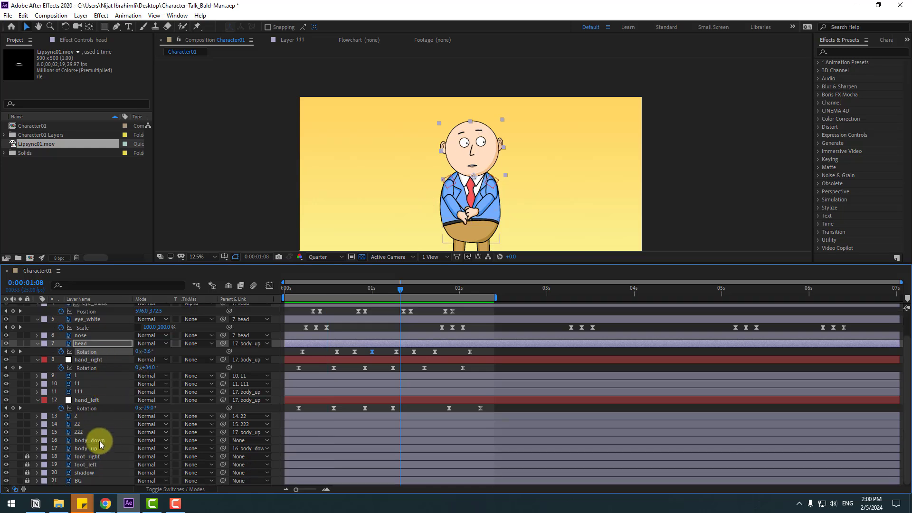
pyautogui.click(96, 441)
pyautogui.moveTo(362, 289); pyautogui.dragTo(301, 295)
pyautogui.press('r')
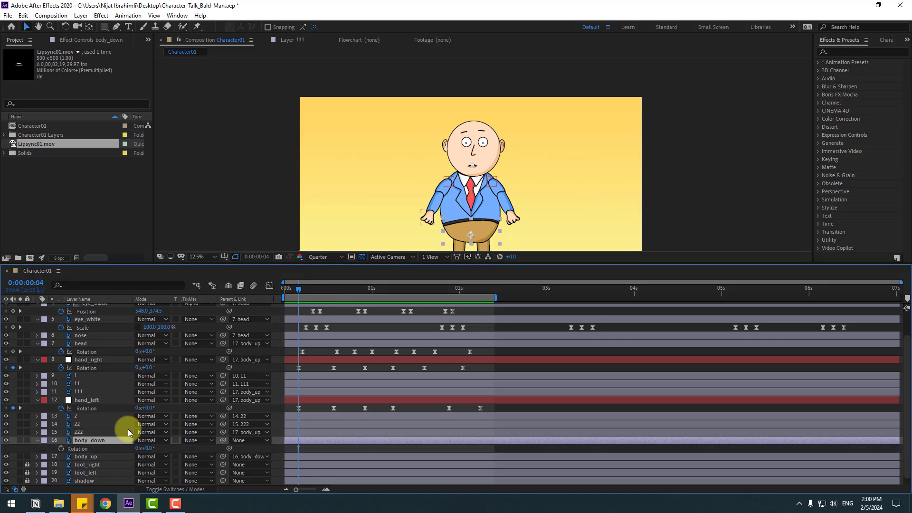
pyautogui.click(60, 448)
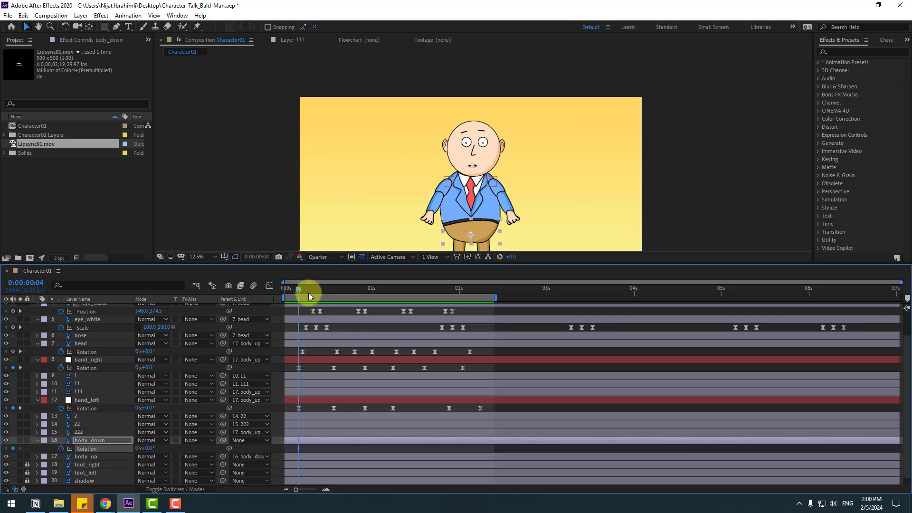
pyautogui.hotkey('shift', 'pagedown')
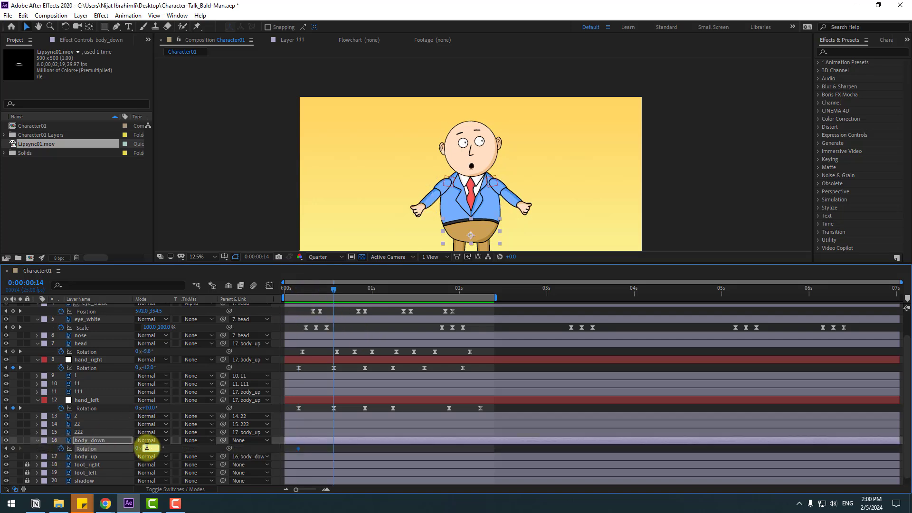
pyautogui.write('-3')
pyautogui.press('Return')
# - Hold body_down's Rotation with a keyframe at 0:00:00:22, and set it to 3° ten frames further on
pyautogui.moveTo(301, 294); pyautogui.dragTo(362, 294)
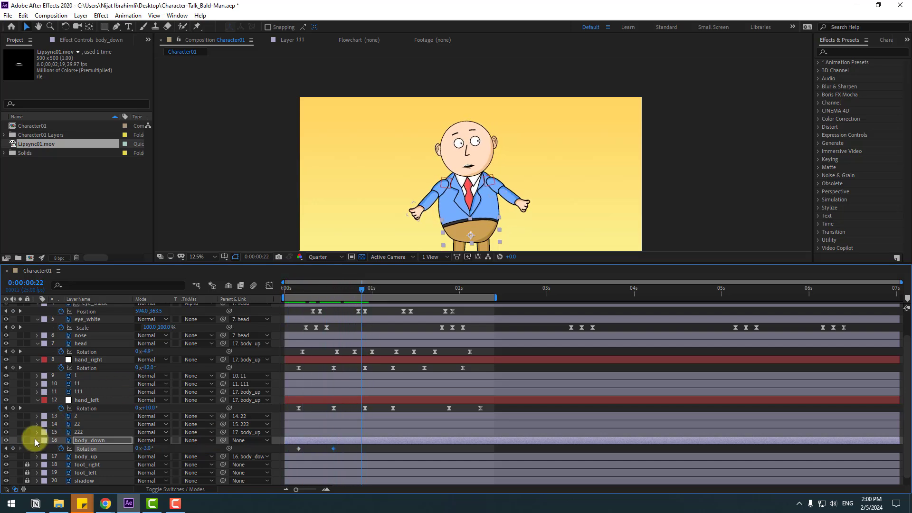
pyautogui.hotkey('shift', 'pagedown')
pyautogui.click(144, 448)
pyautogui.write('3')
pyautogui.press('Return')
# - Hold body_down's Rotation with a keyframe at 0:00:01:13, and set it to 0° at 0:00:01:23
pyautogui.moveTo(353, 285); pyautogui.dragTo(418, 295)
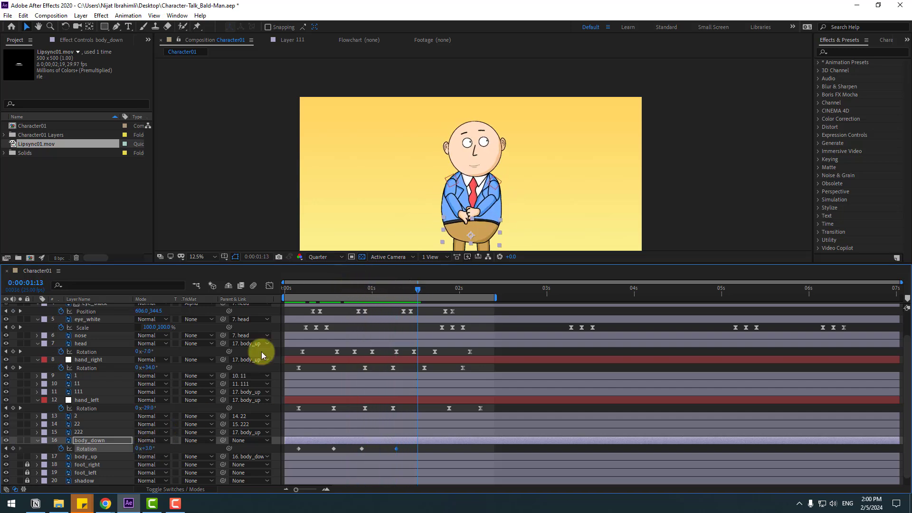
pyautogui.click(13, 448)
pyautogui.hotkey('shift', 'pagedown')
pyautogui.click(148, 448)
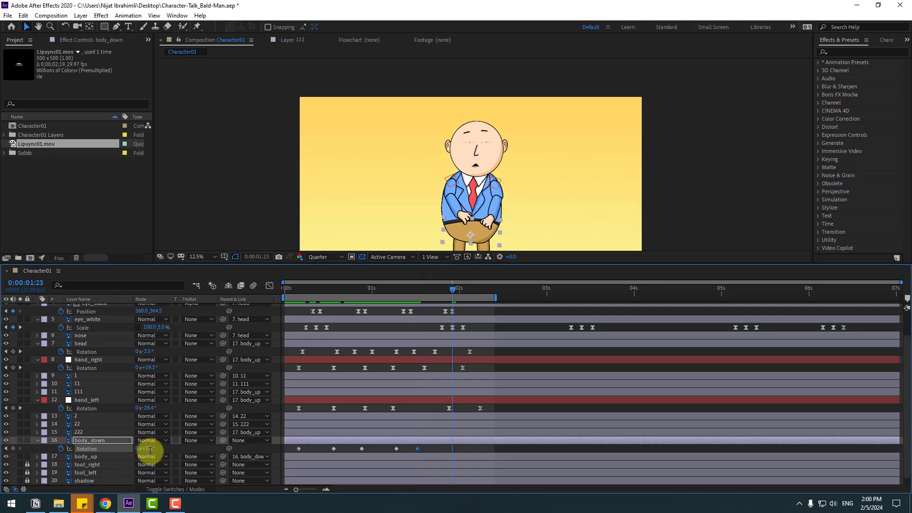
pyautogui.write('0')
pyautogui.press('Return')
# - Apply Easy Ease to all body_down Rotation keyframes
pyautogui.moveTo(462, 446); pyautogui.dragTo(281, 462)
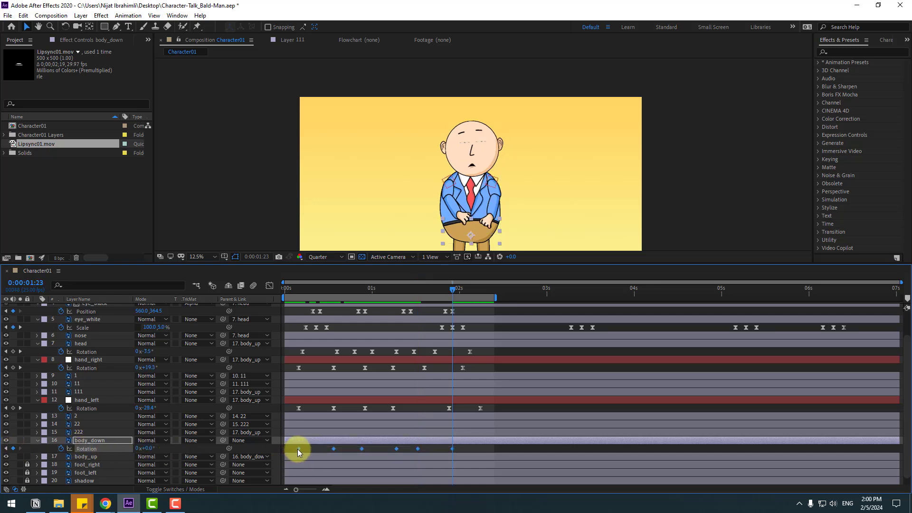
pyautogui.rightClick(297, 449)
pyautogui.moveTo(356, 442)
pyautogui.click(481, 378)
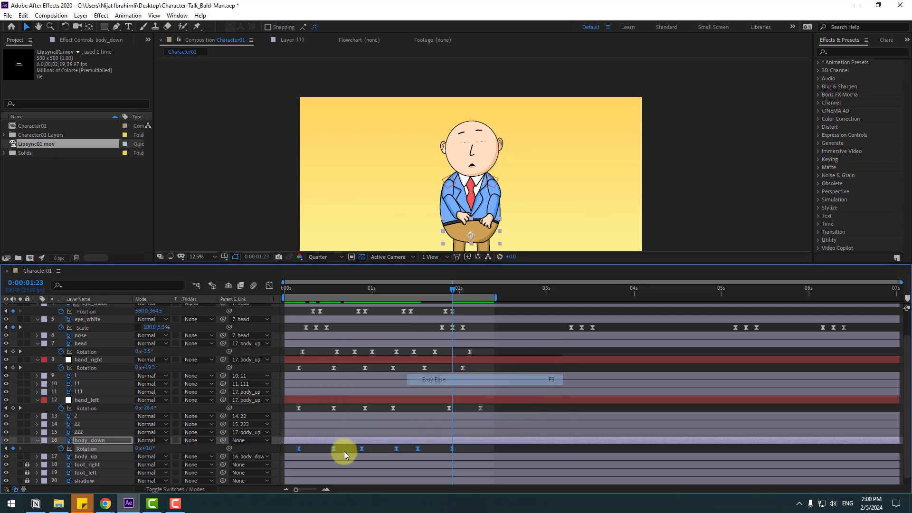
# - Shift body_down's first Rotation keyframe pair slightly earlier and the middle and last pairs slightly later, then preview the body sway
pyautogui.moveTo(295, 449); pyautogui.dragTo(289, 448)
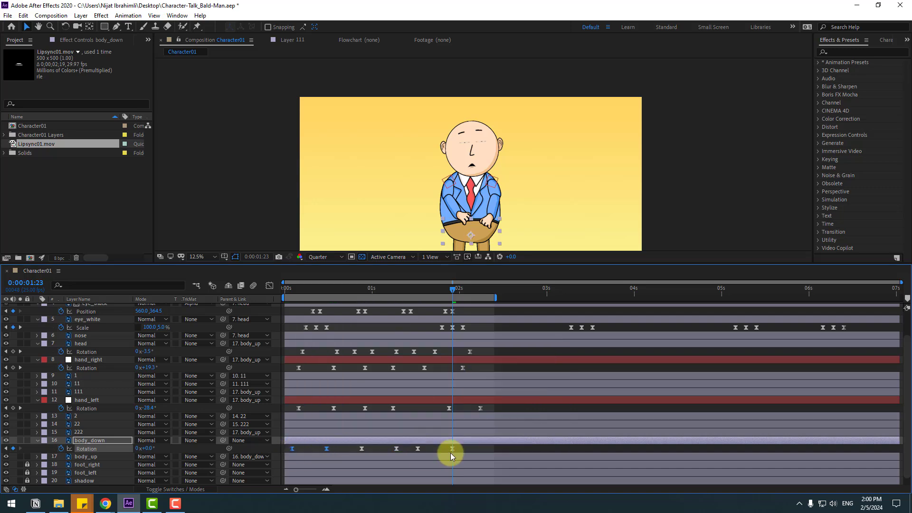
pyautogui.moveTo(417, 454); pyautogui.dragTo(447, 451)
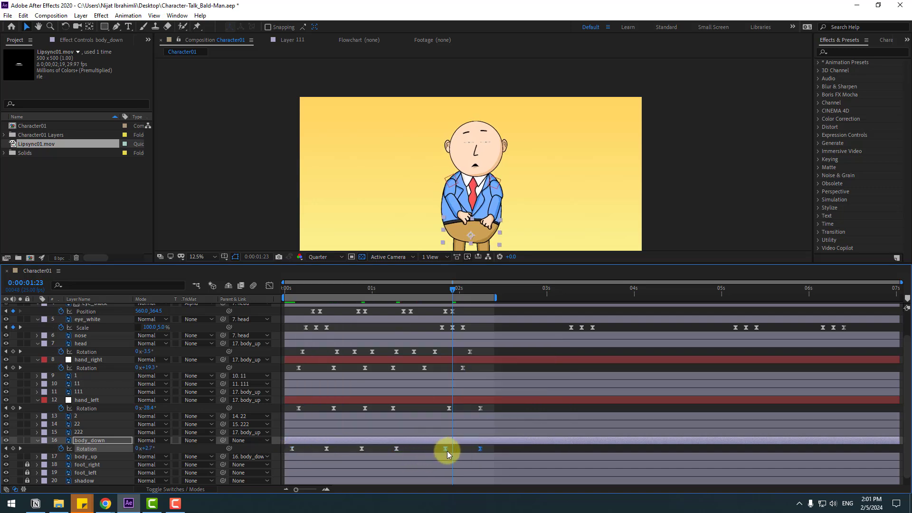
pyautogui.moveTo(362, 449); pyautogui.dragTo(365, 448)
pyautogui.press('space')
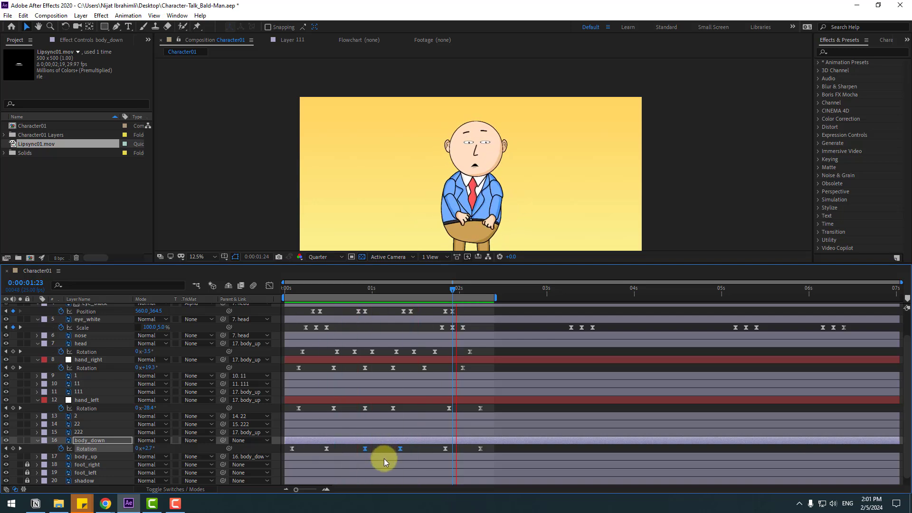
# - Keyframe body_down's Position at 0:00:00:02, lower the layer by four nudges midway, and restore the starting position at 0:00:00:12
pyautogui.click(295, 291)
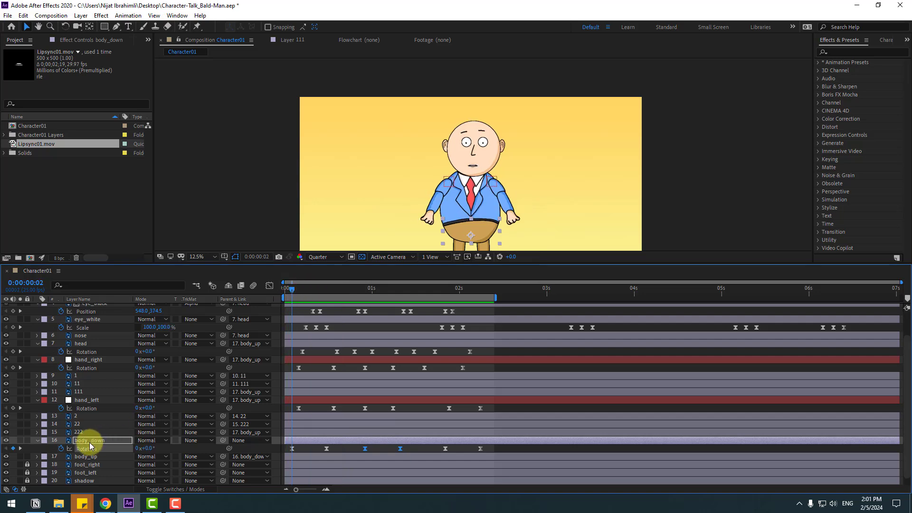
pyautogui.hotkey('alt', 'shift', 'p')
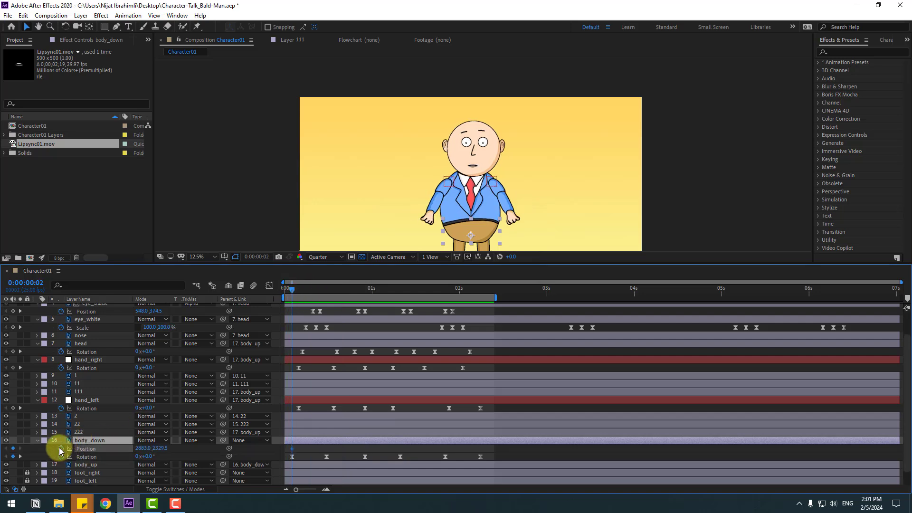
pyautogui.moveTo(298, 290); pyautogui.dragTo(312, 289)
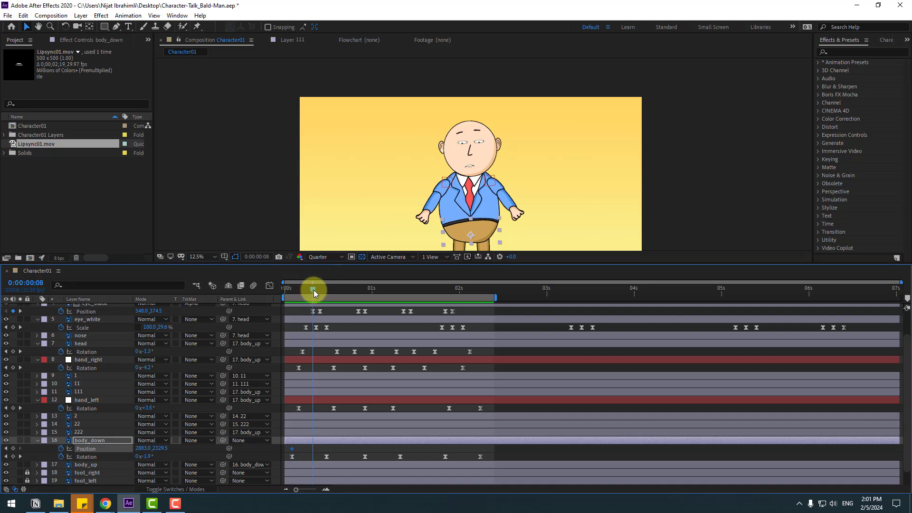
pyautogui.press('Down')
pyautogui.press('Down')
pyautogui.press('Down')
pyautogui.press('Down')
pyautogui.moveTo(312, 291); pyautogui.dragTo(327, 290)
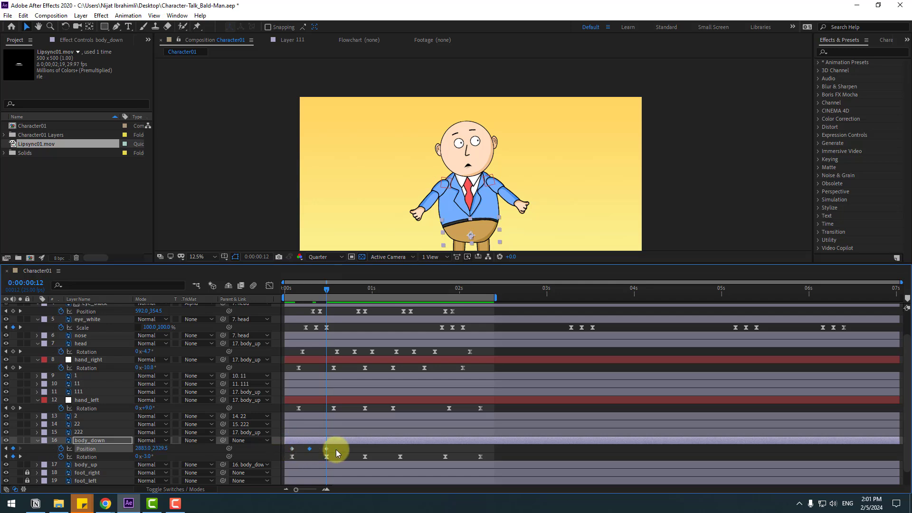
# - Apply Easy Ease to the three body_down Position keyframes and preview the dip
pyautogui.rightClick(292, 449)
pyautogui.moveTo(315, 446)
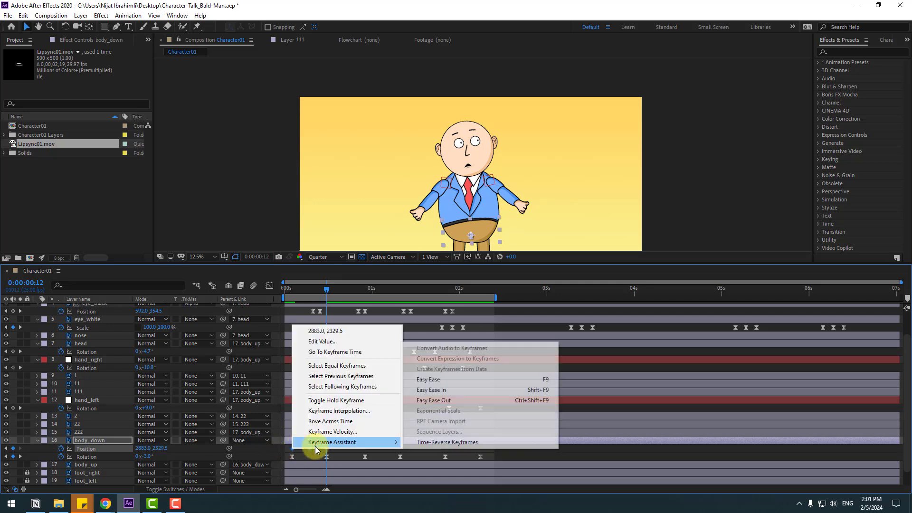
pyautogui.click(429, 381)
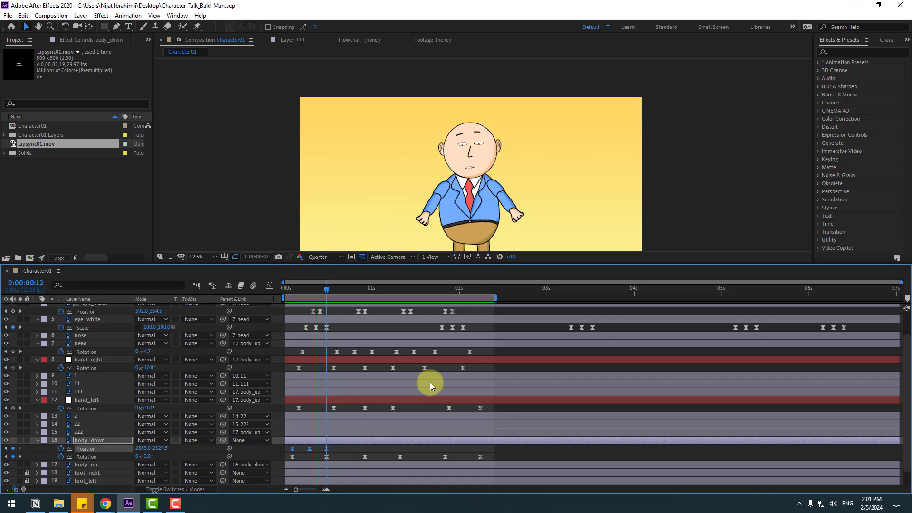
# - Paste copies of body_down's three Position keyframes at its third Rotation keyframe and at 0:00:01:21, and preview the animation
pyautogui.click(330, 446)
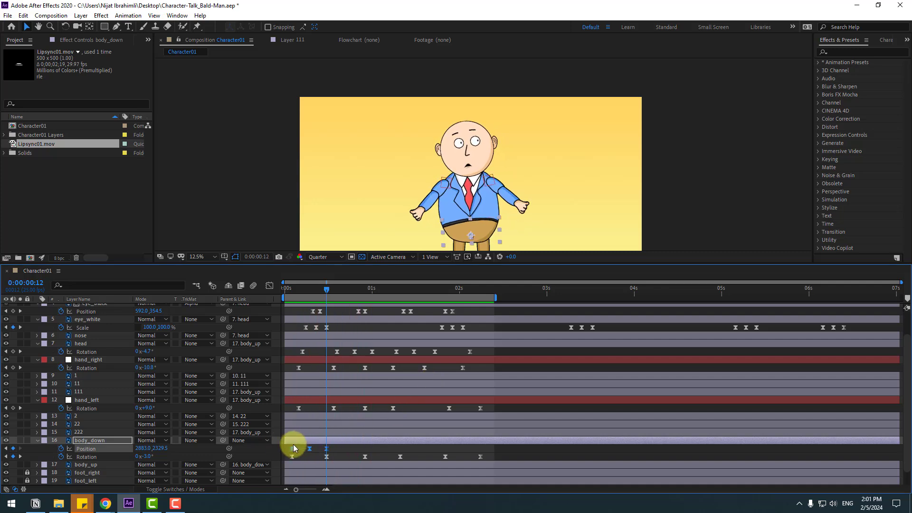
pyautogui.click(364, 289)
pyautogui.hotkey('ctrl', 'v')
pyautogui.click(442, 292)
pyautogui.click(444, 292)
pyautogui.hotkey('ctrl', 'v')
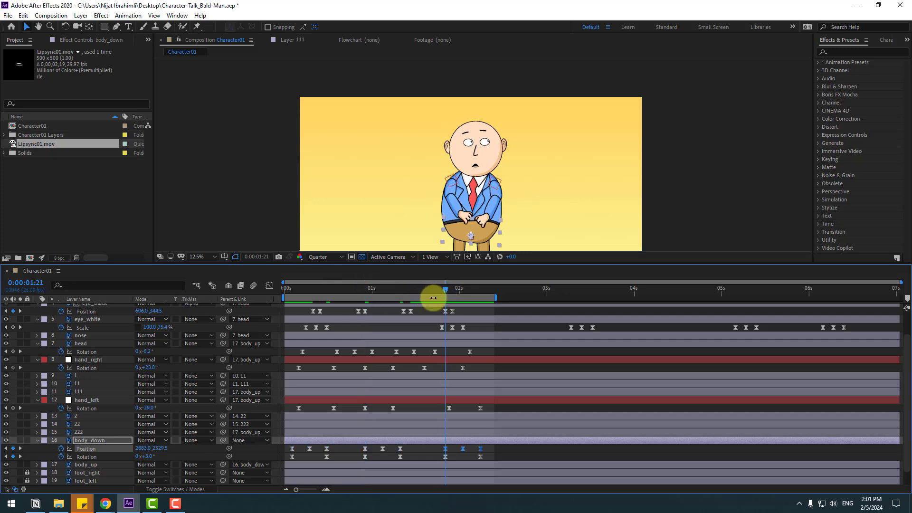
pyautogui.press('space')
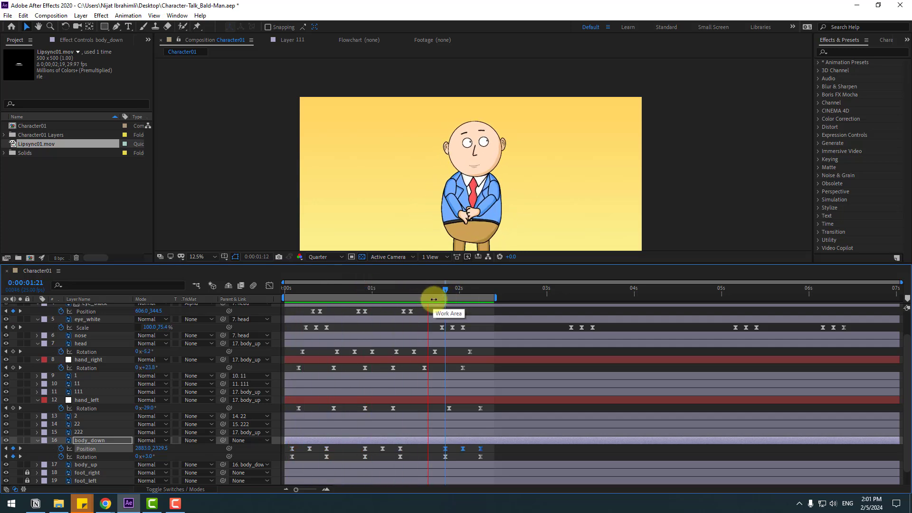
pyautogui.press('space')
# - Keyframe the head's Position at 0:00:00:05, lower the layer by four nudges at 0:00:00:10, and restore the starting position at 0:00:00:15
pyautogui.click(87, 352)
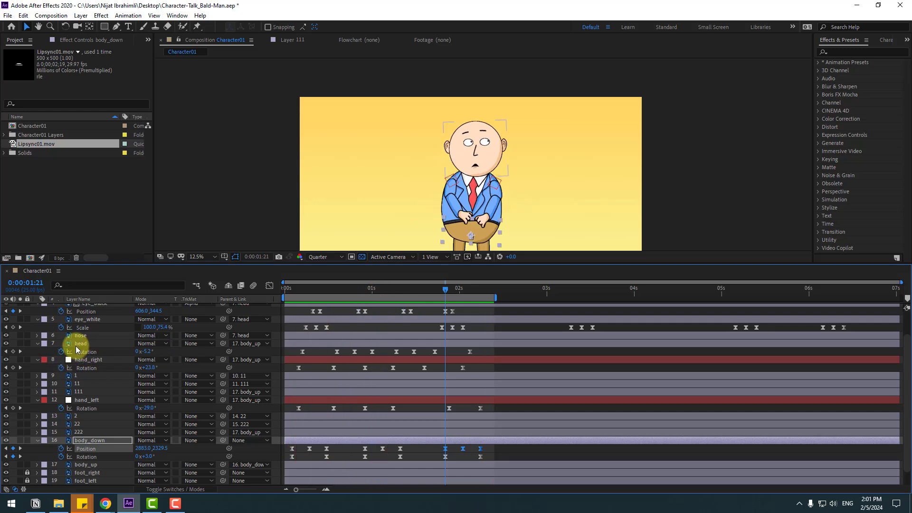
pyautogui.click(98, 344)
pyautogui.click(301, 293)
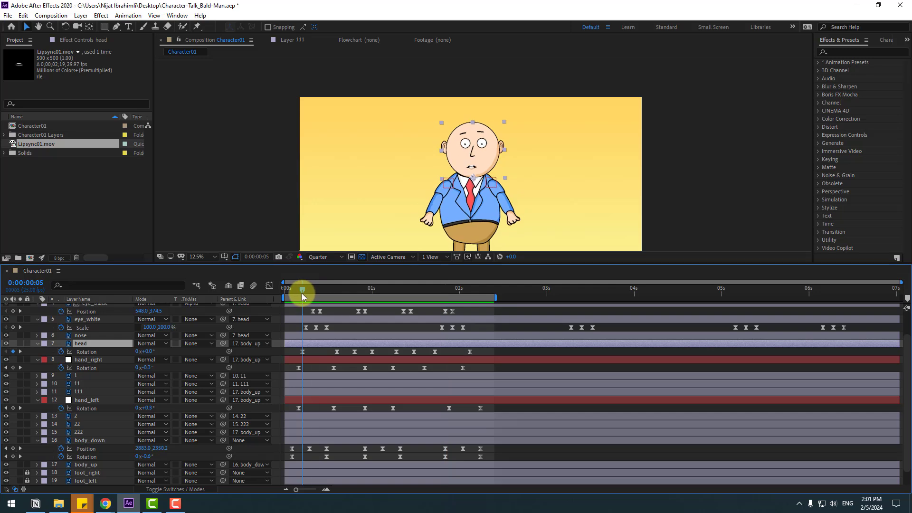
pyautogui.hotkey('alt', 'shift', 'p')
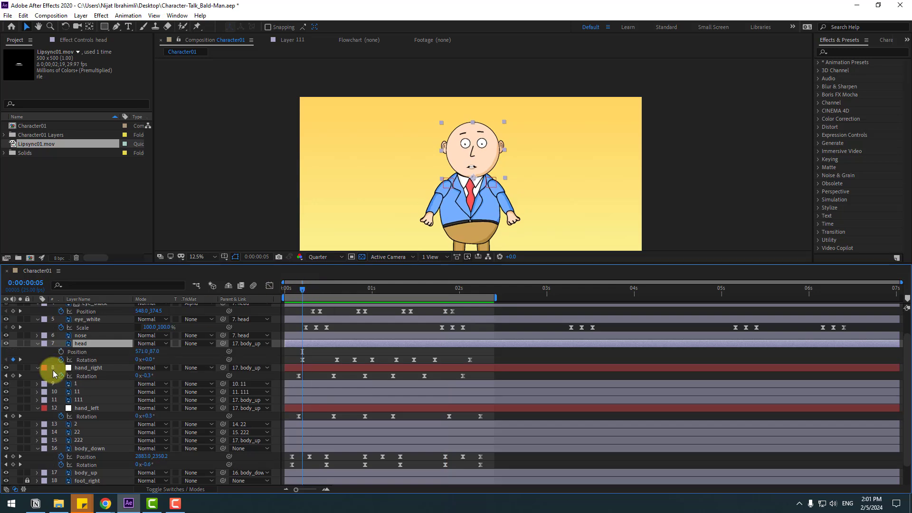
pyautogui.moveTo(310, 290); pyautogui.dragTo(321, 291)
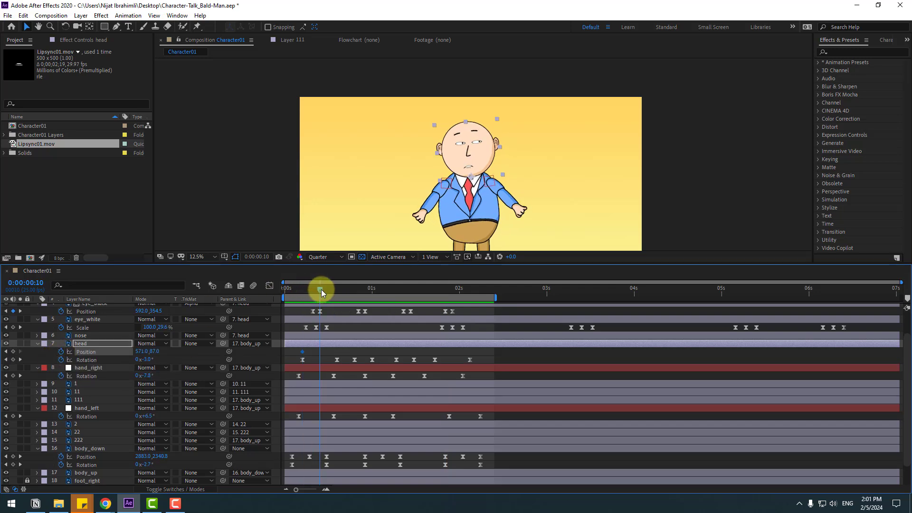
pyautogui.press('Down')
pyautogui.press('Down')
pyautogui.press('Down')
pyautogui.press('Down')
pyautogui.click(336, 289)
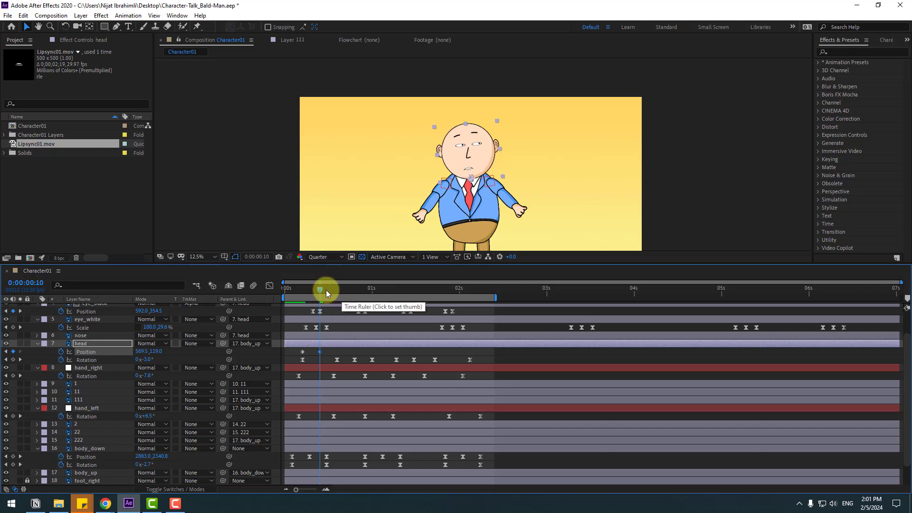
pyautogui.hotkey('ctrl', 'v')
# - Apply Easy Ease to the head's three Position keyframes and preview the head dip
pyautogui.rightClick(303, 352)
pyautogui.moveTo(342, 470)
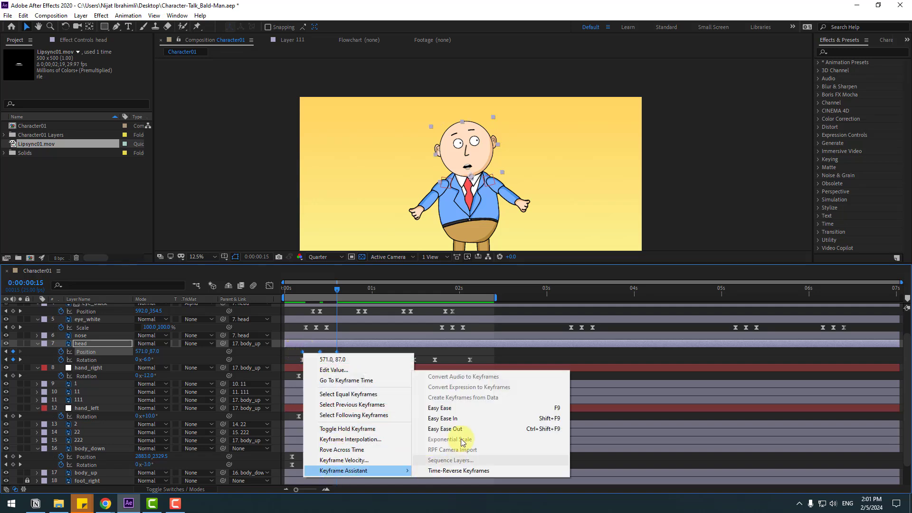
pyautogui.click(453, 410)
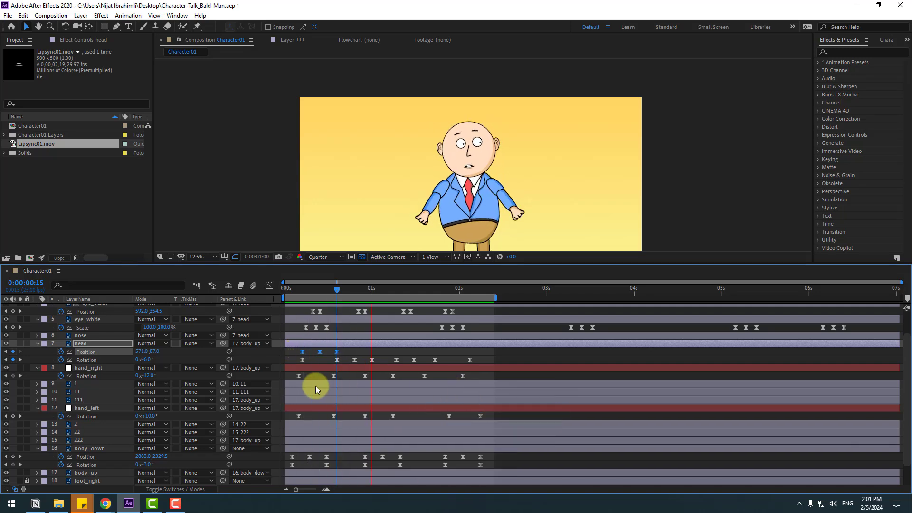
# - Paste copies of the head's three Position keyframes at its fourth Rotation keyframe and at 0:00:01:18, and preview the animation
pyautogui.moveTo(342, 351); pyautogui.dragTo(300, 355)
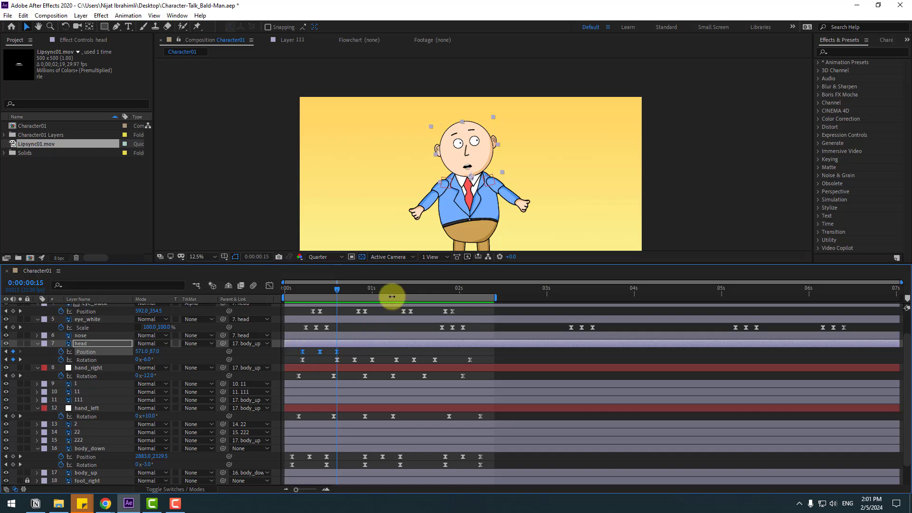
pyautogui.moveTo(397, 292); pyautogui.dragTo(434, 290)
pyautogui.hotkey('ctrl', 'v')
pyautogui.hotkey('ctrl', 'v')
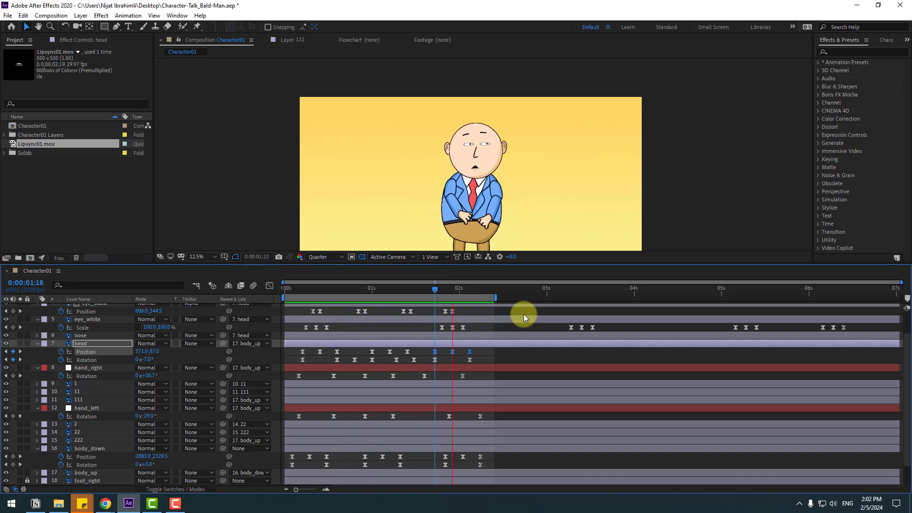
# - Enlarge the composition viewer by shrinking the timeline, set its magnification to Fit up to 100%, and preview the whole character
pyautogui.moveTo(253, 267); pyautogui.dragTo(209, 362)
pyautogui.click(209, 355)
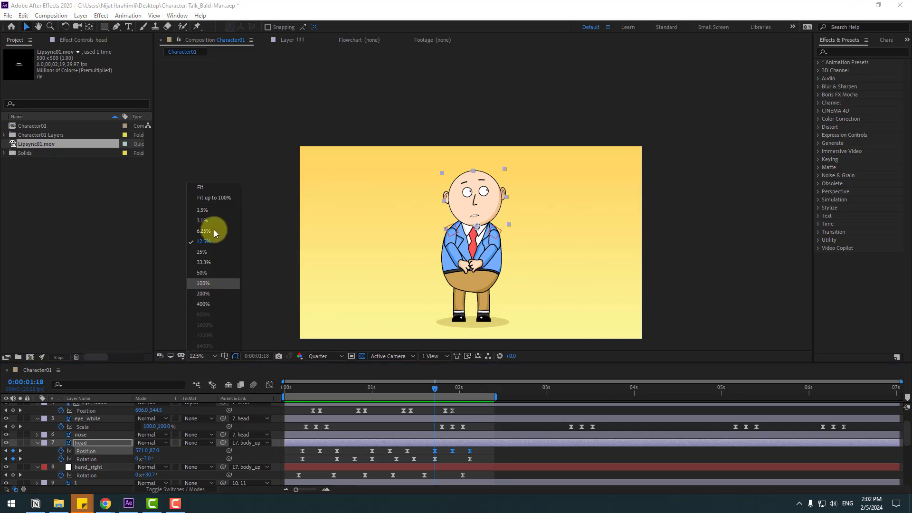
pyautogui.click(212, 198)
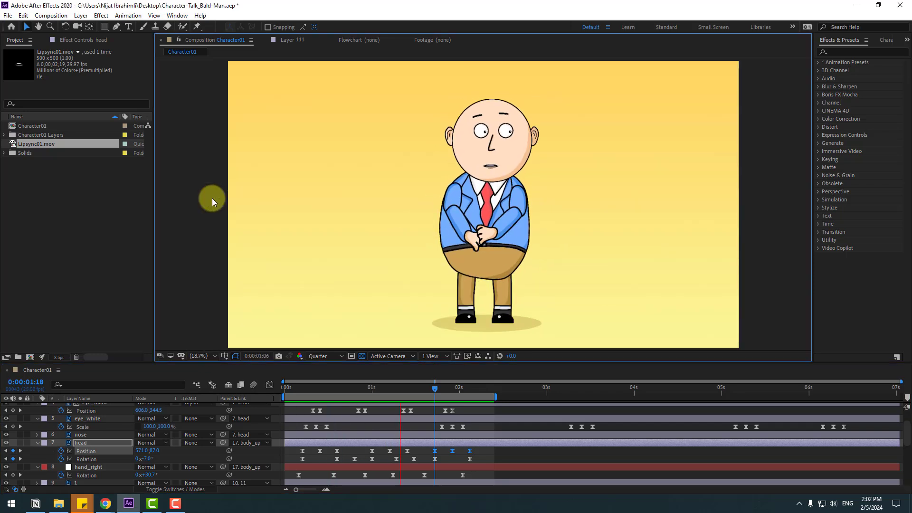